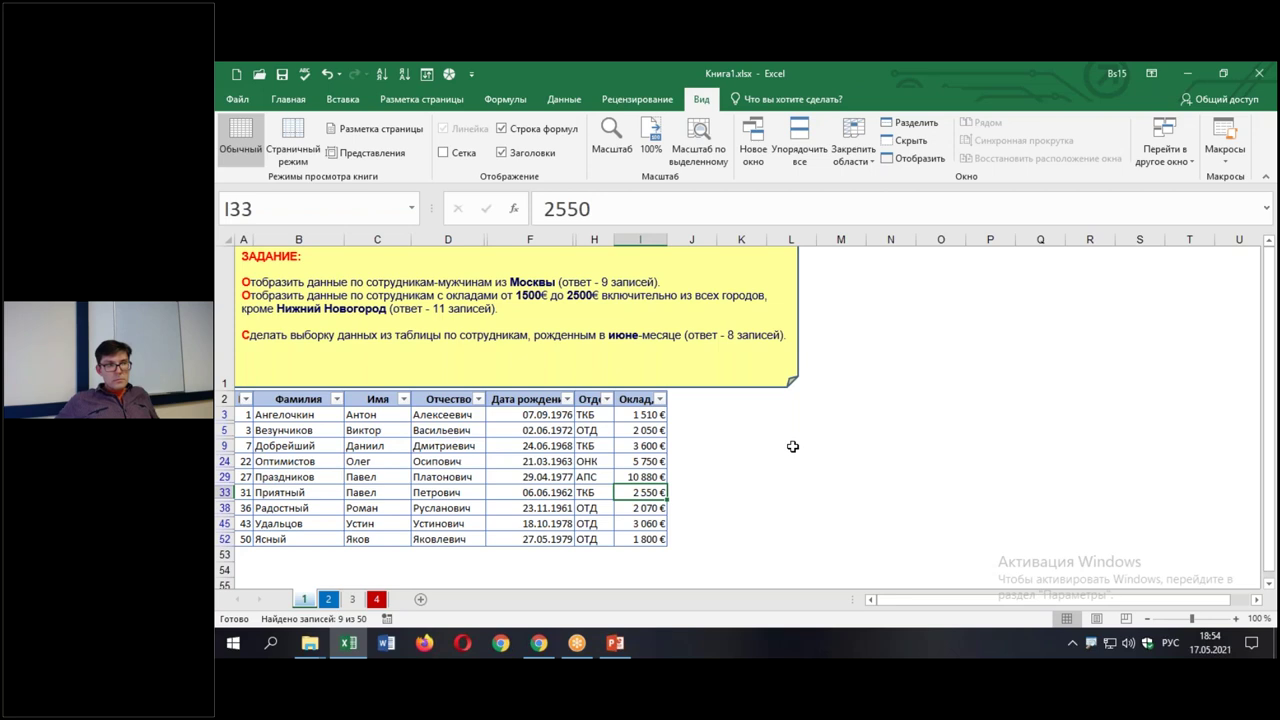
Clear the active filter from the employee table on sheet 1 and select cell D8
click(288, 99)
click(1023, 150)
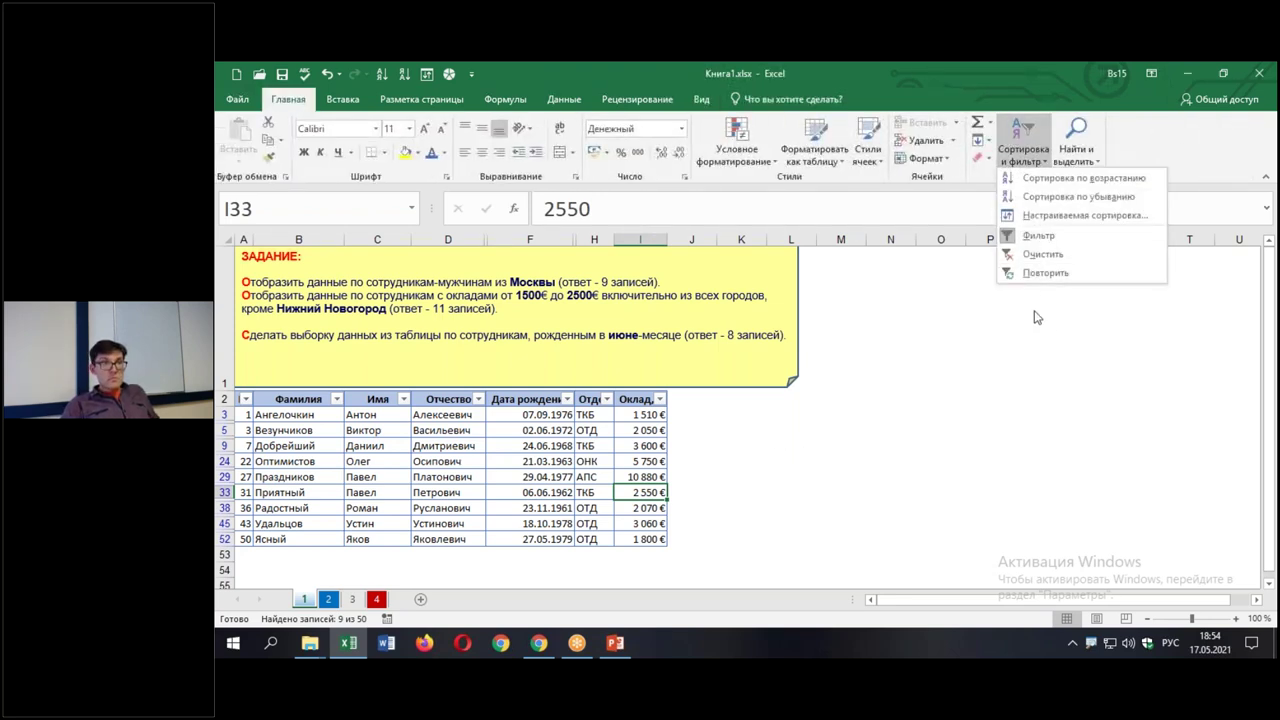
click(1024, 255)
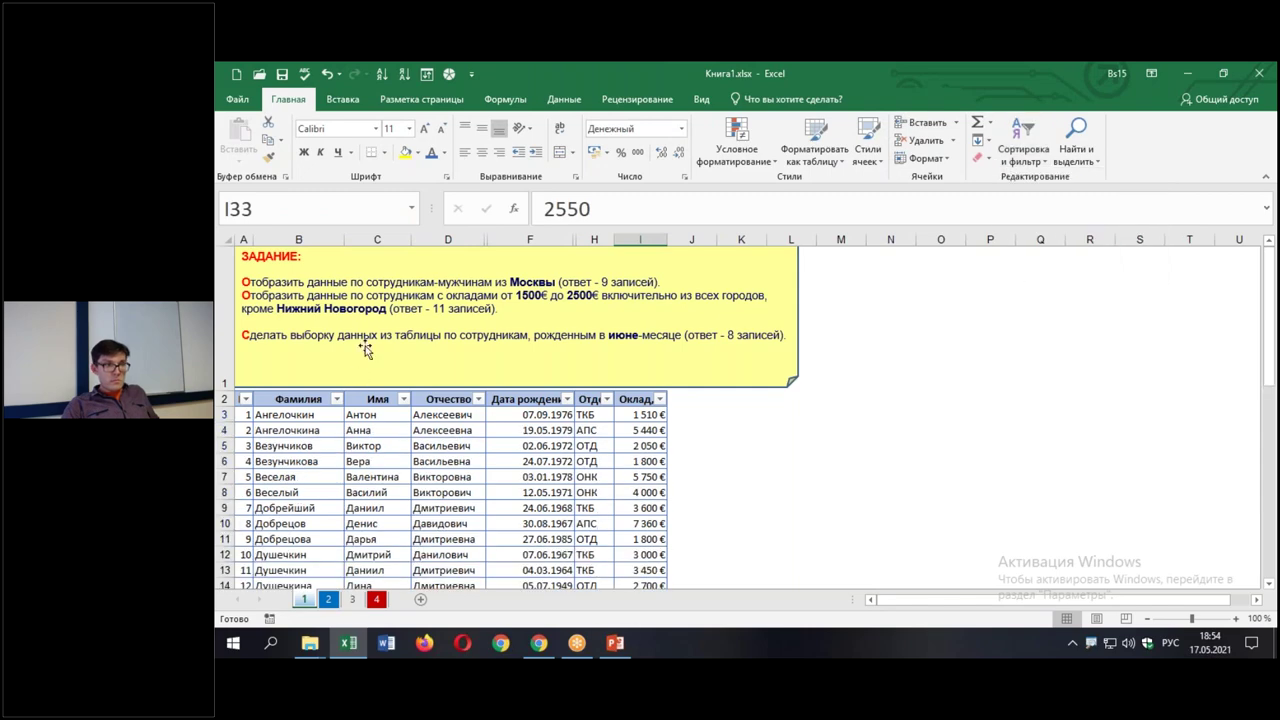
click(450, 492)
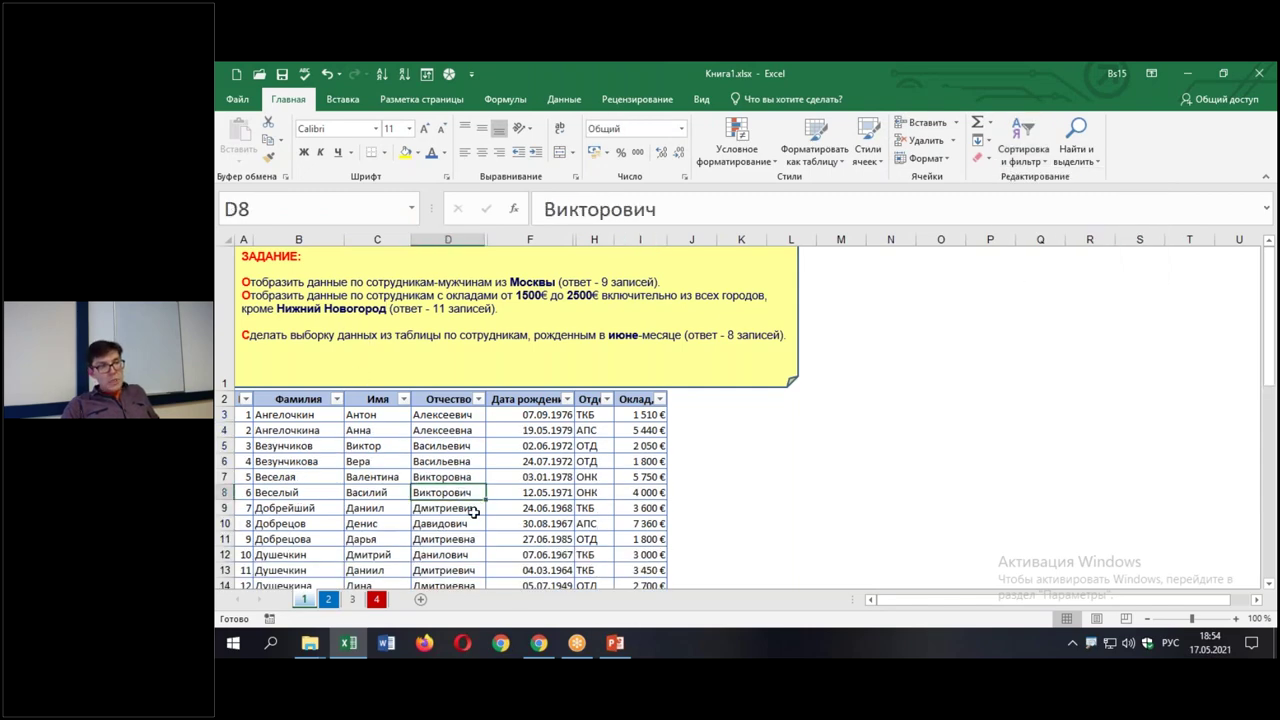
click(329, 599)
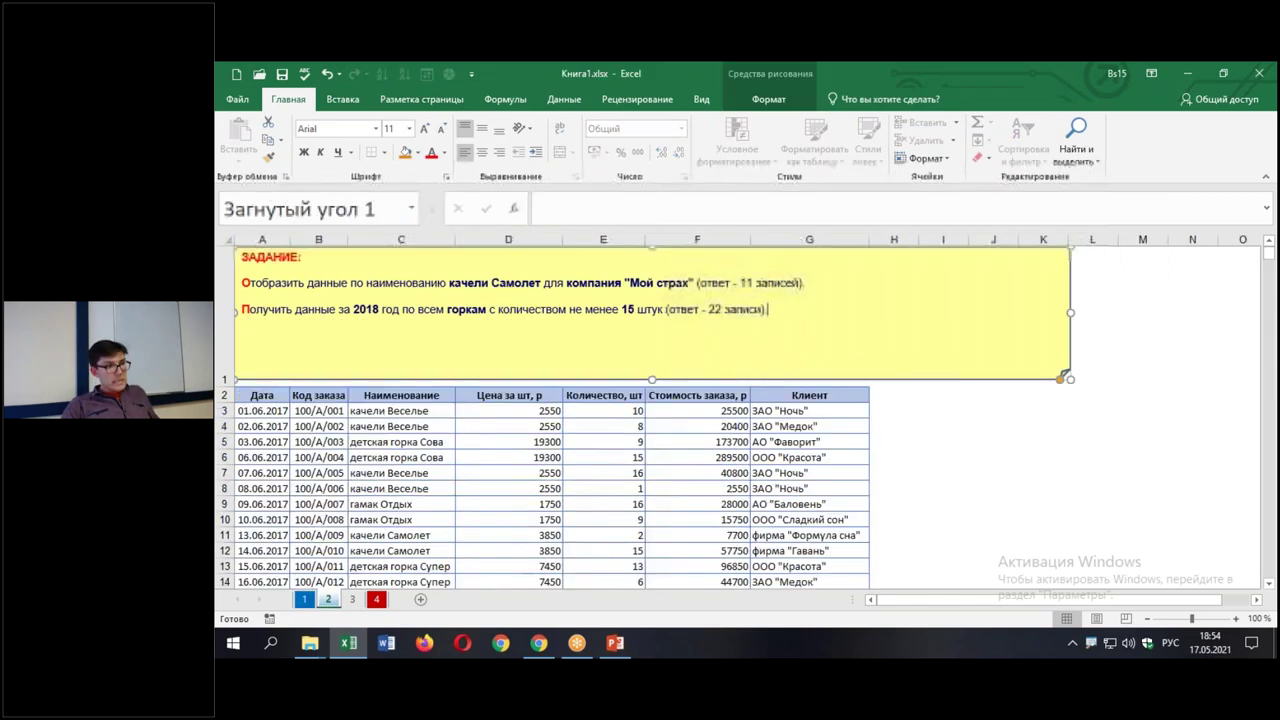
click(352, 599)
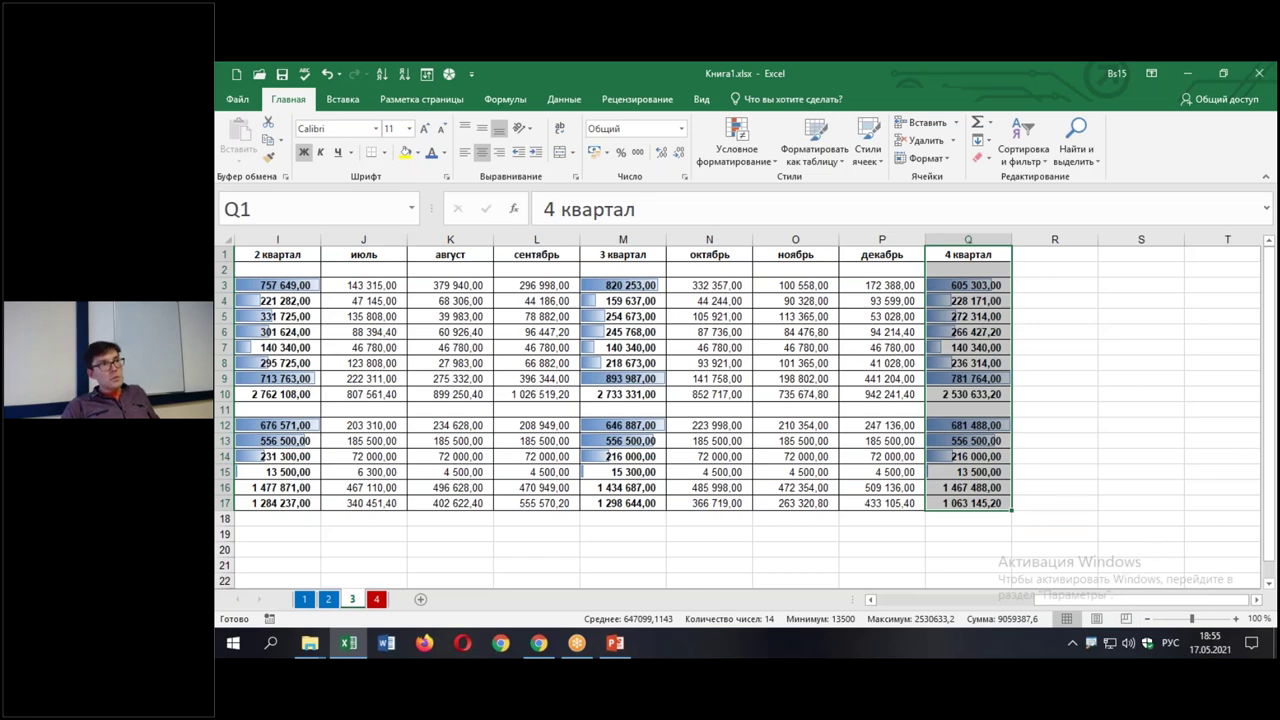
click(305, 600)
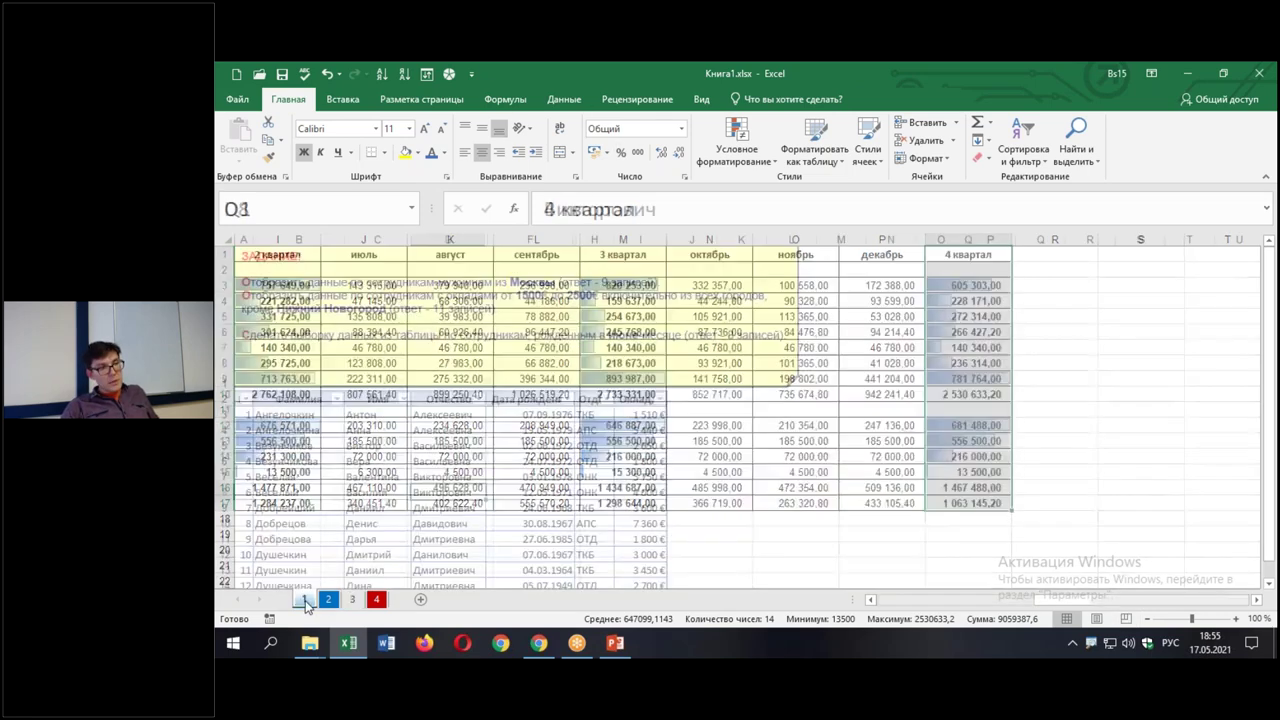
Switch to the PowerPoint presentation and highlight the first two bullets on slide 13, "Представление", in yellow
click(617, 643)
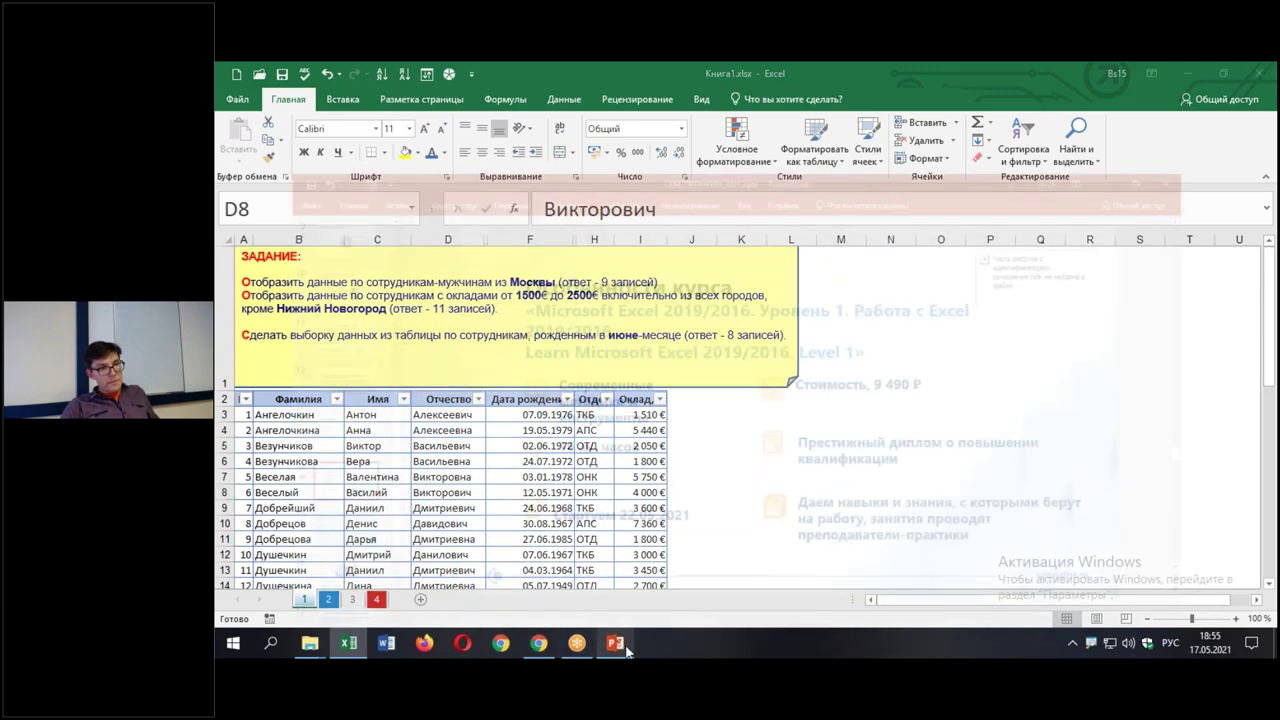
click(289, 387)
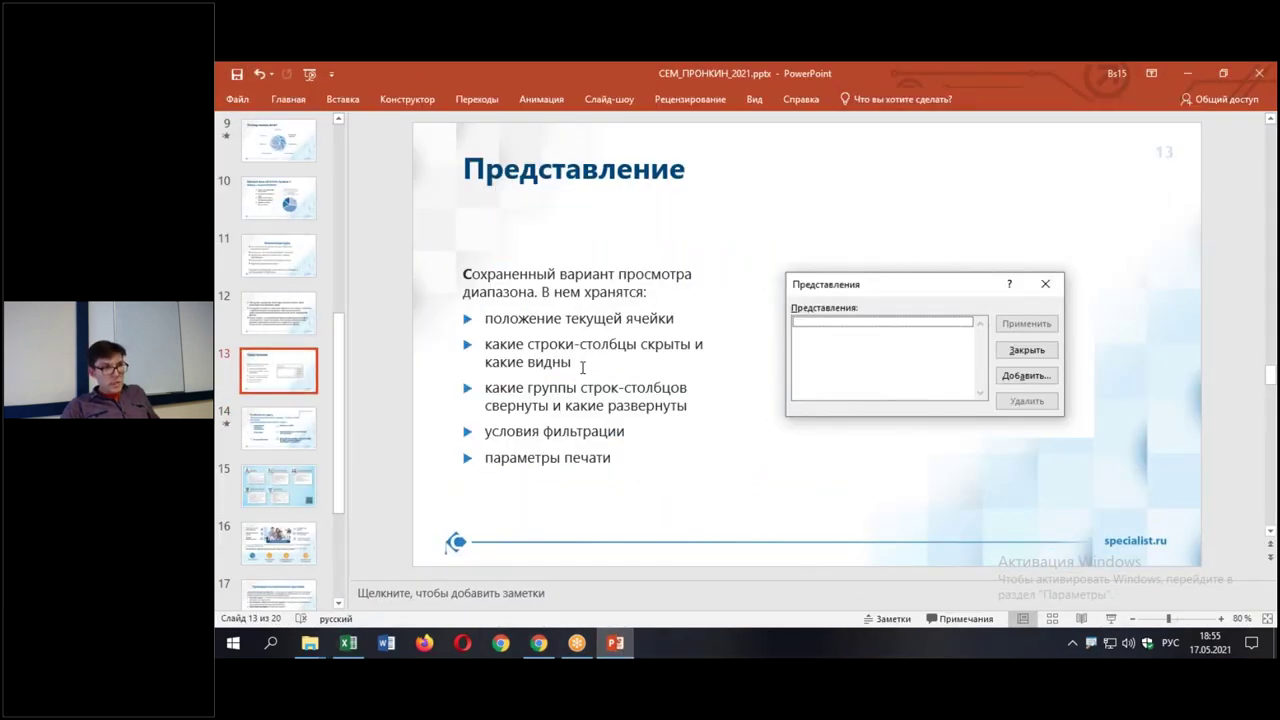
drag(486, 318, 573, 362)
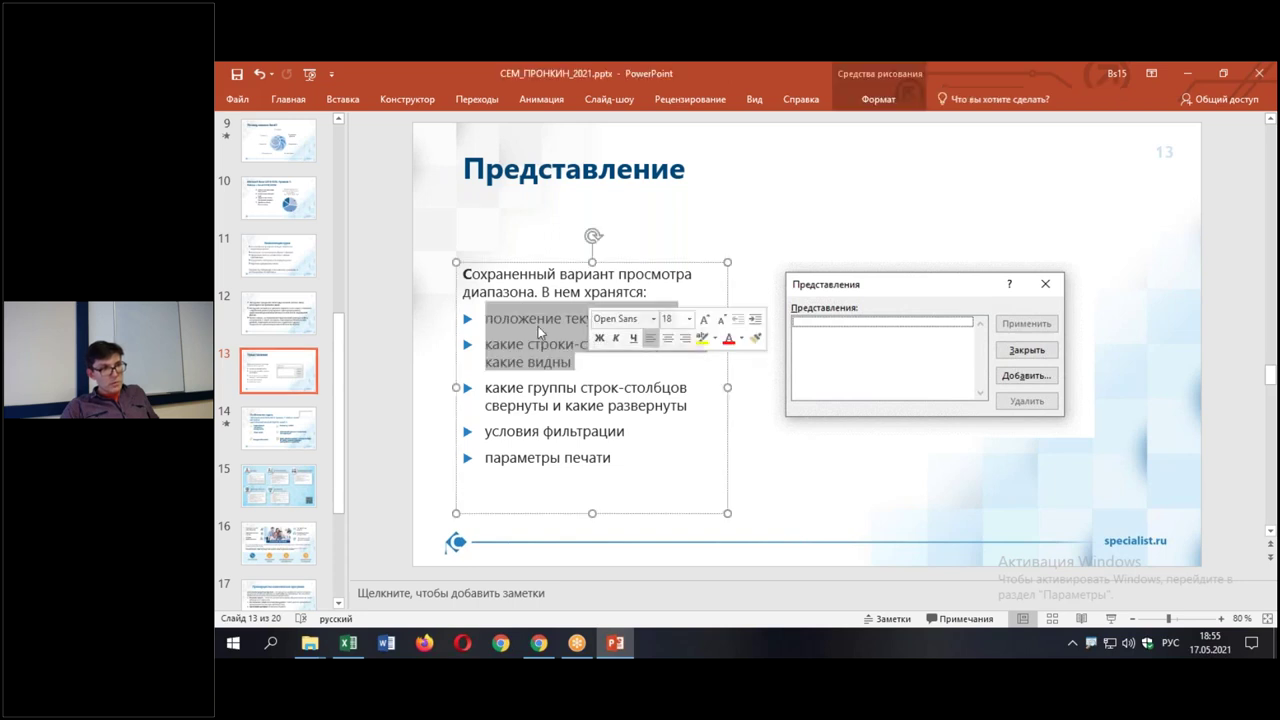
click(288, 99)
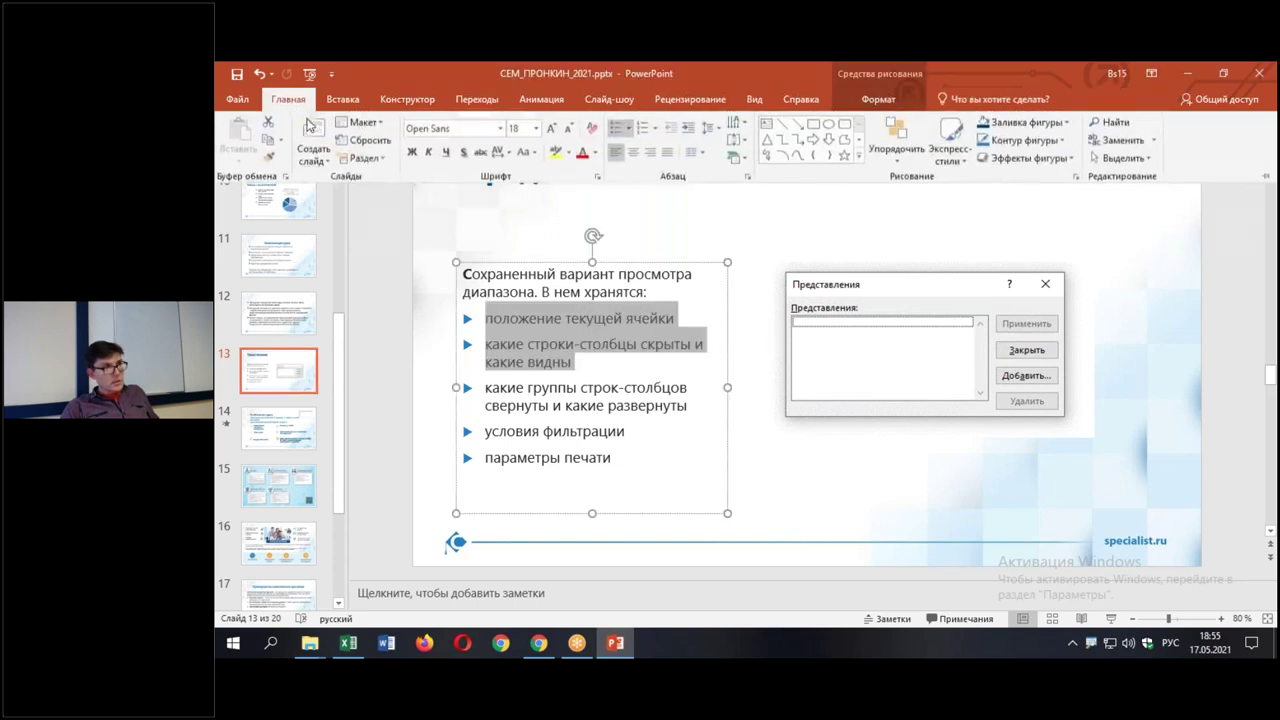
click(556, 152)
Highlight the bullet about row and column groups and the bullet "параметры печати" in yellow
drag(486, 390, 665, 410)
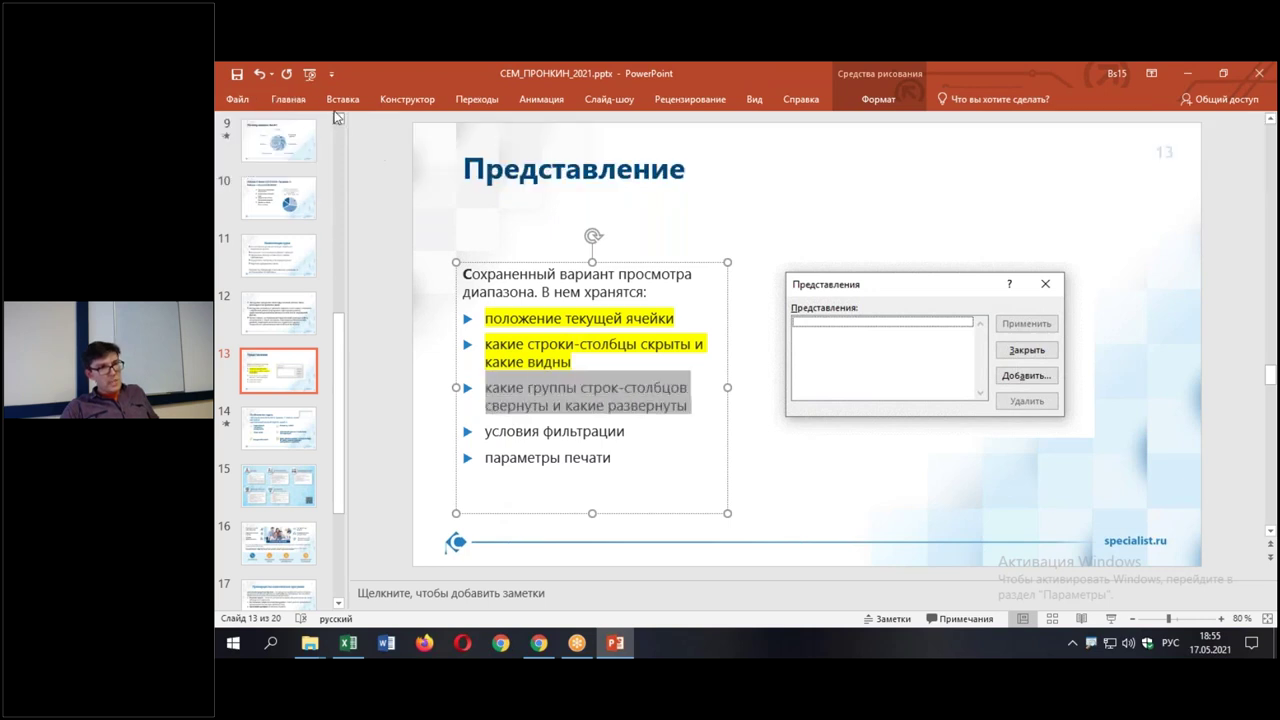
click(288, 99)
click(558, 152)
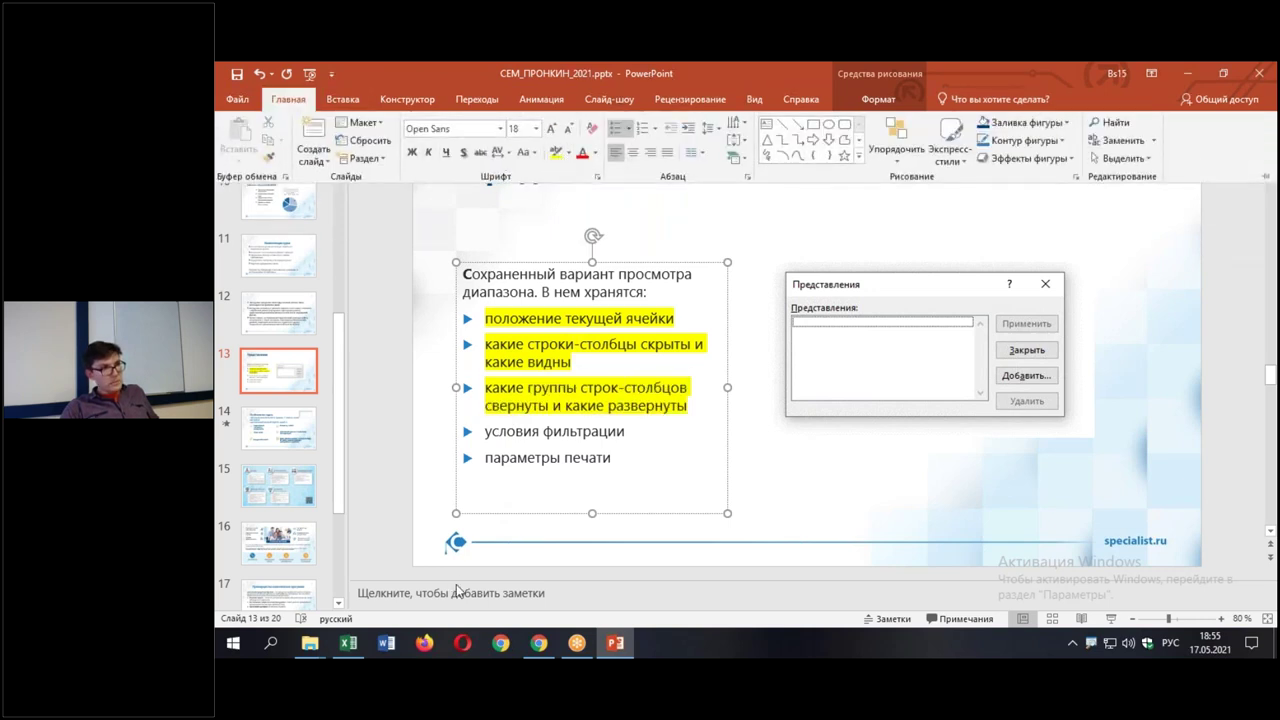
click(488, 462)
drag(488, 462, 620, 462)
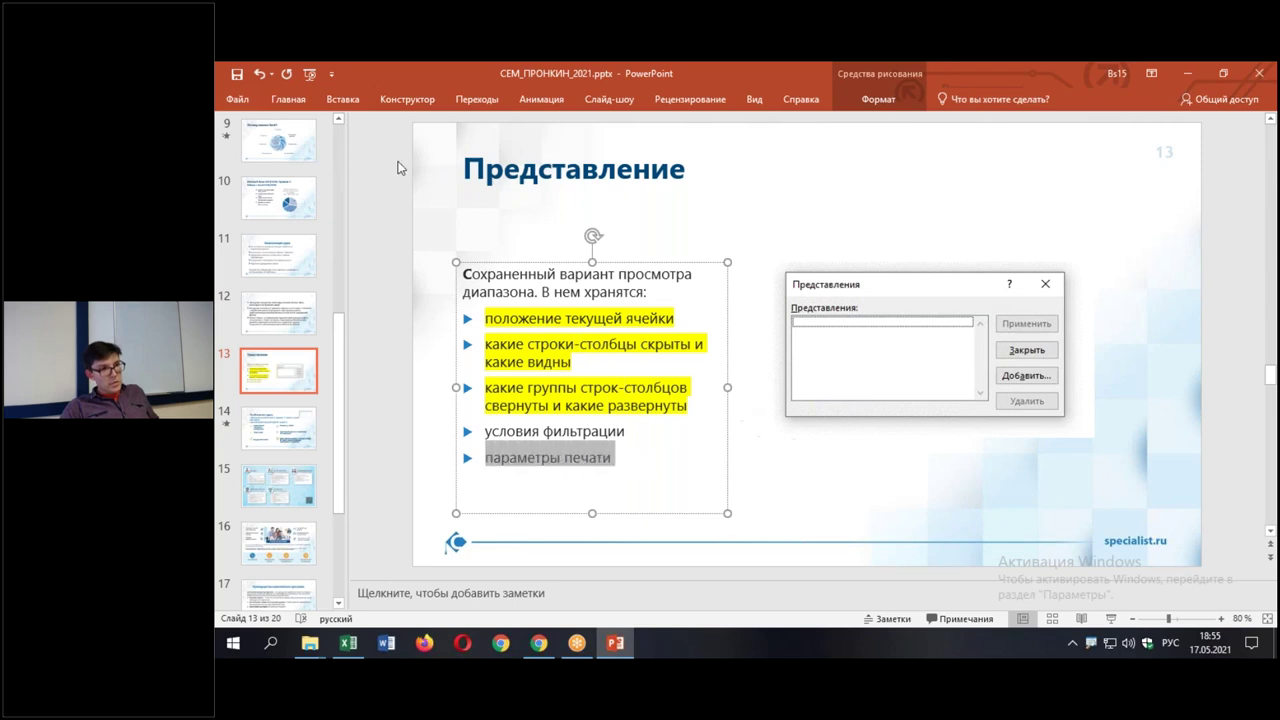
click(288, 99)
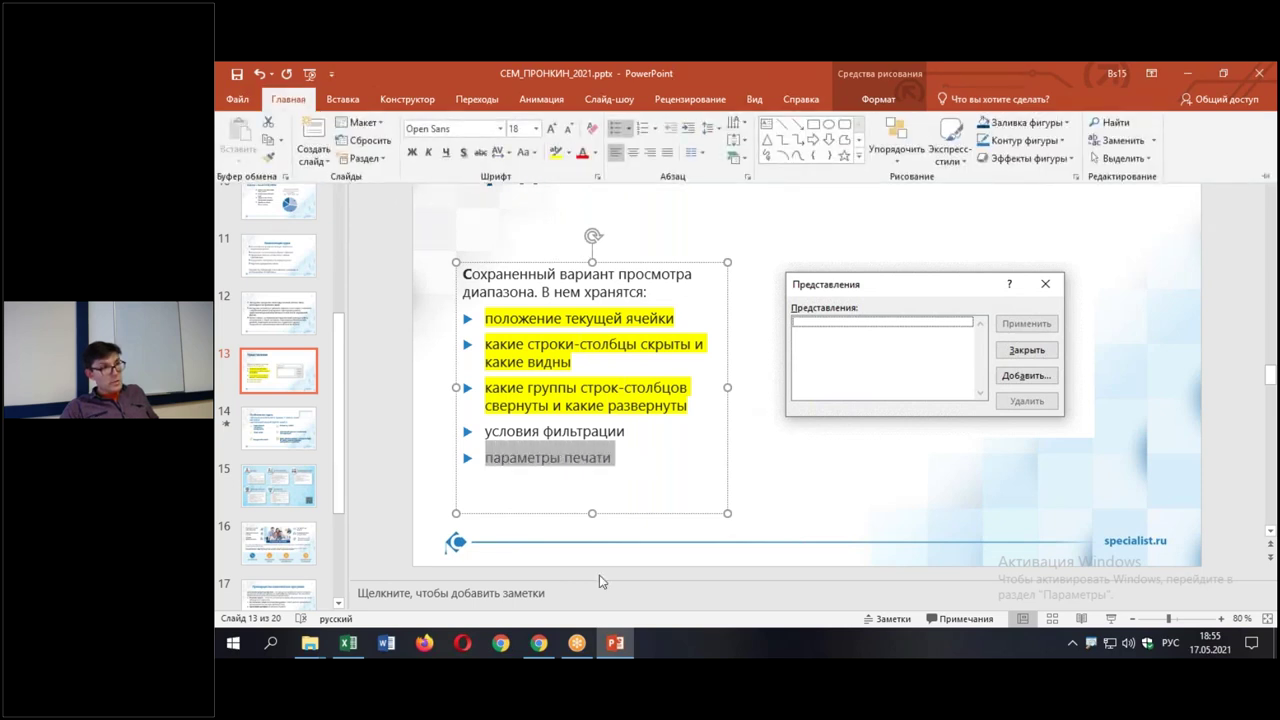
click(558, 152)
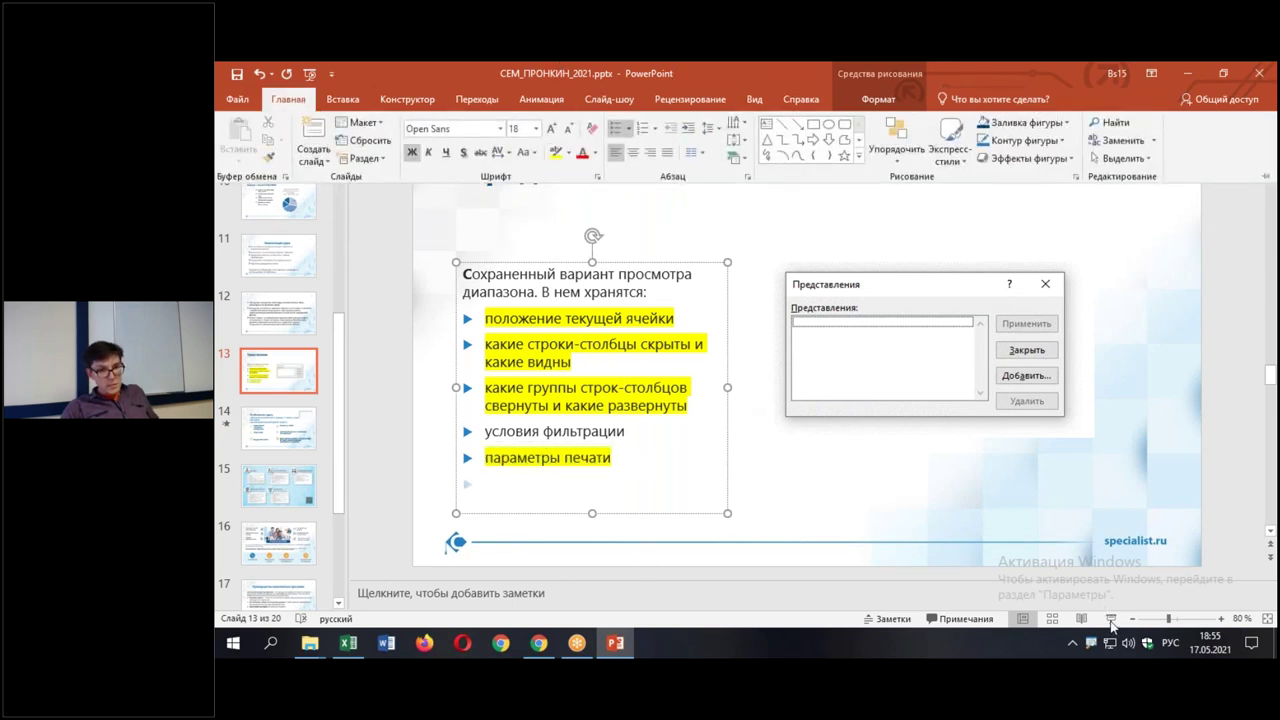
Preview slide 13 as a full-screen slide show and return to the Excel workbook
click(1096, 618)
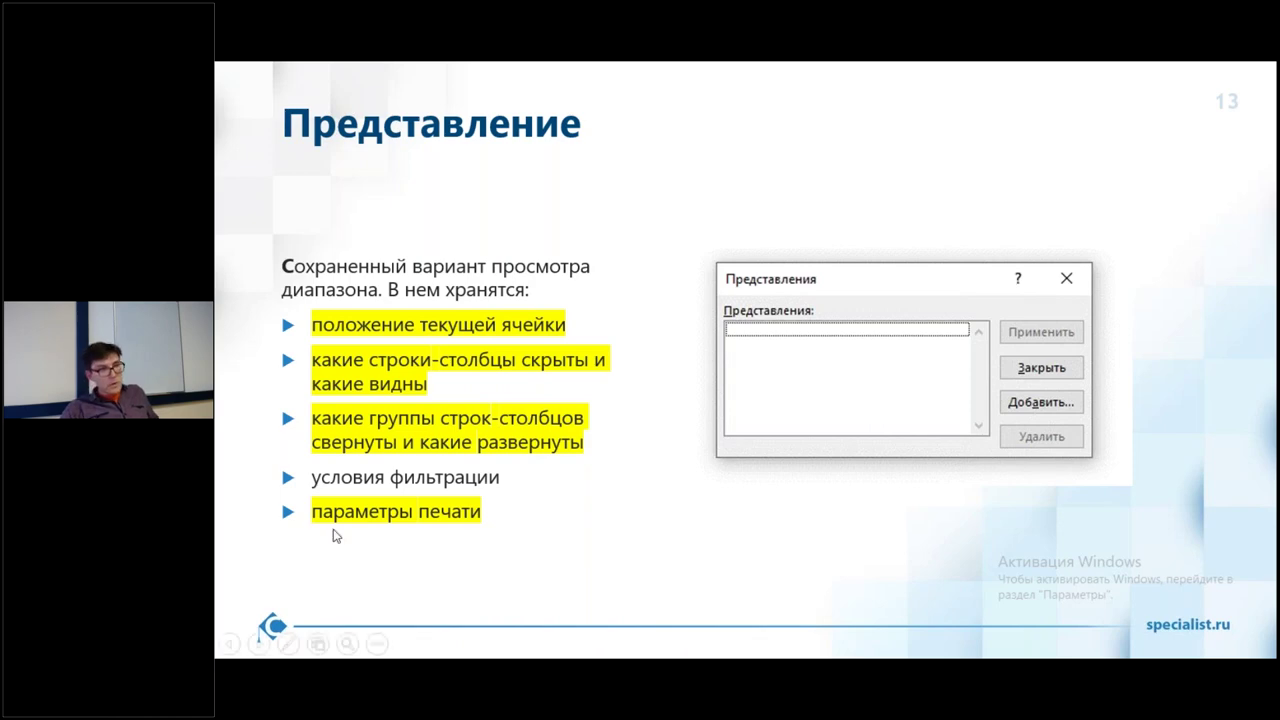
key(Escape)
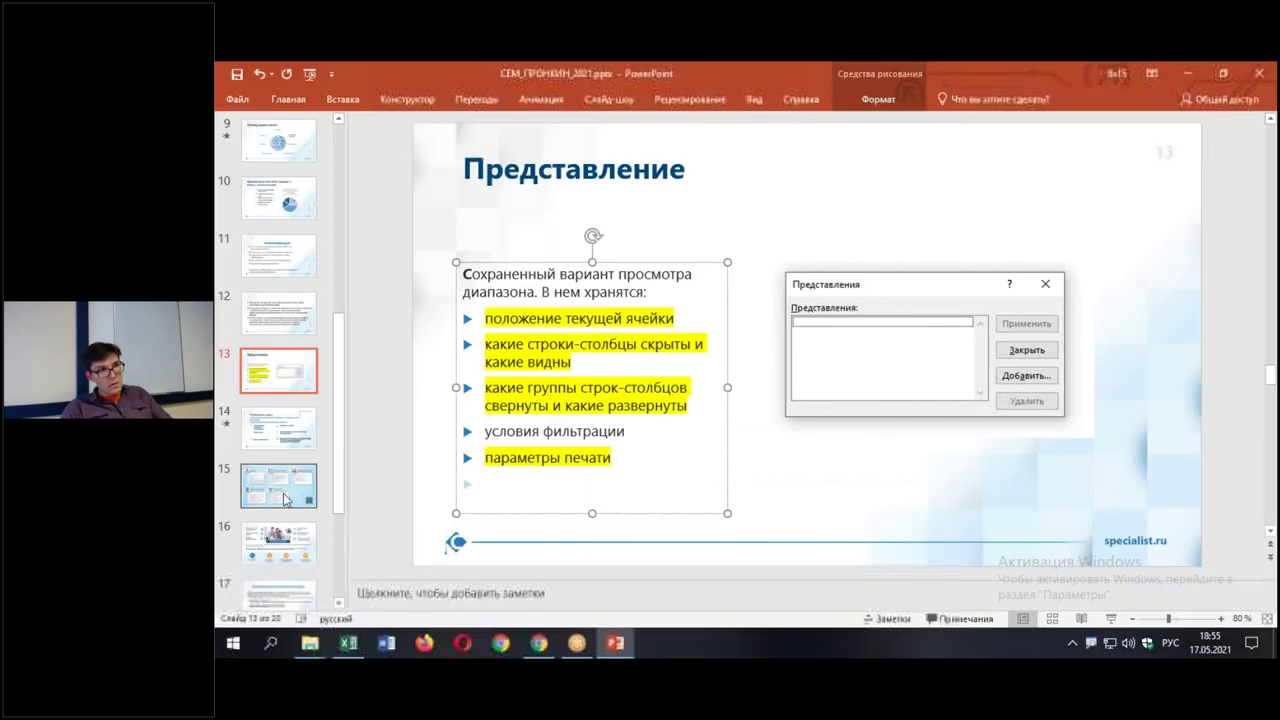
click(1188, 74)
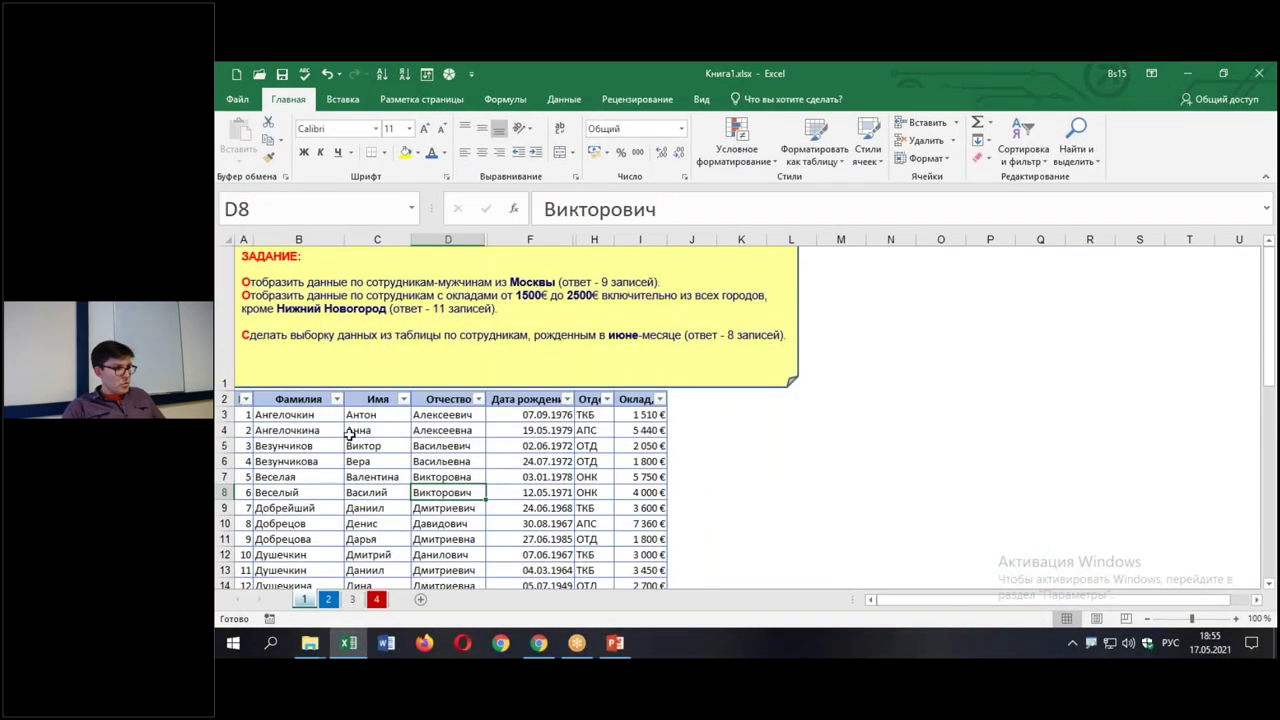
Open sheet 3 with the monthly cost table and select cell E3, the 1 квартал sum for Продукт 4
click(331, 601)
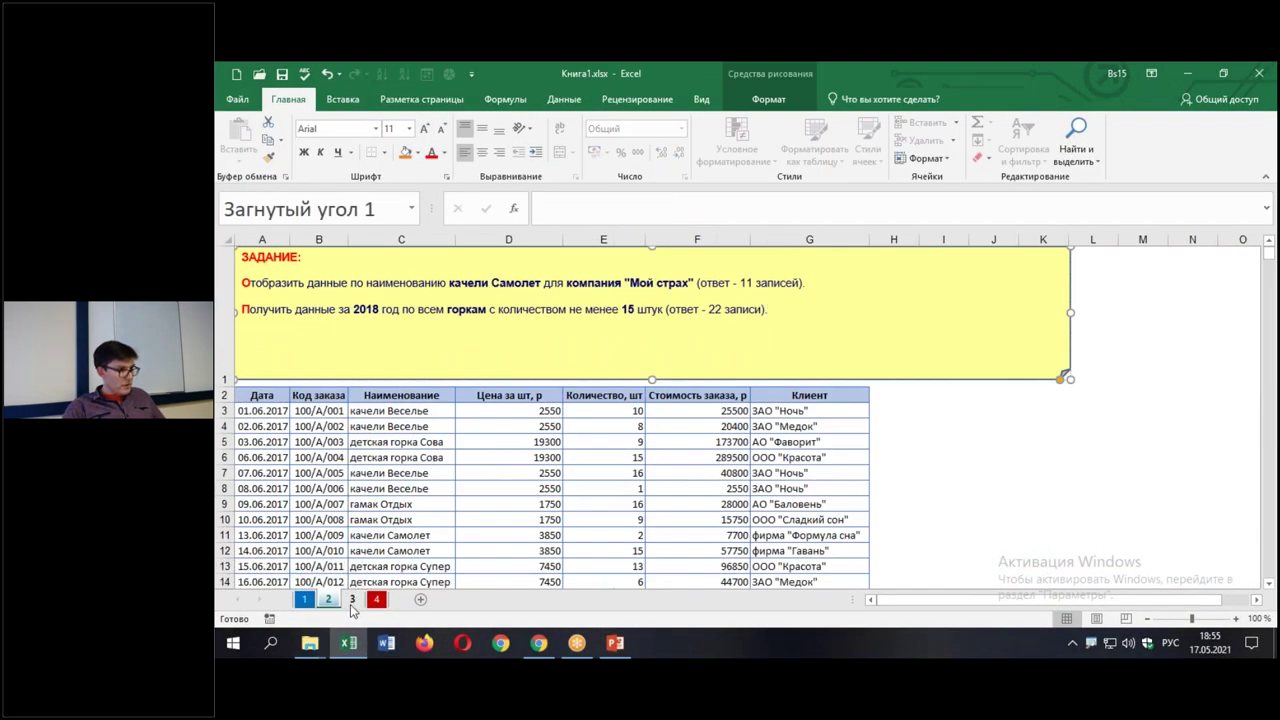
click(352, 600)
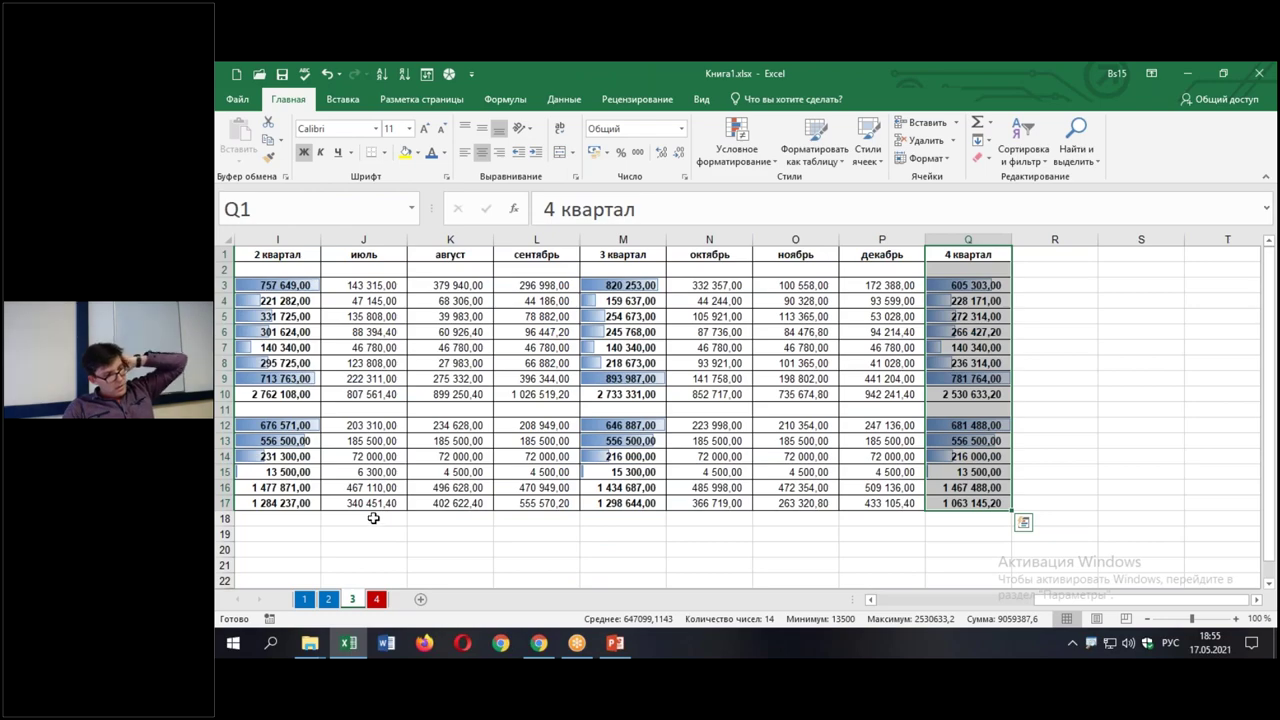
click(328, 600)
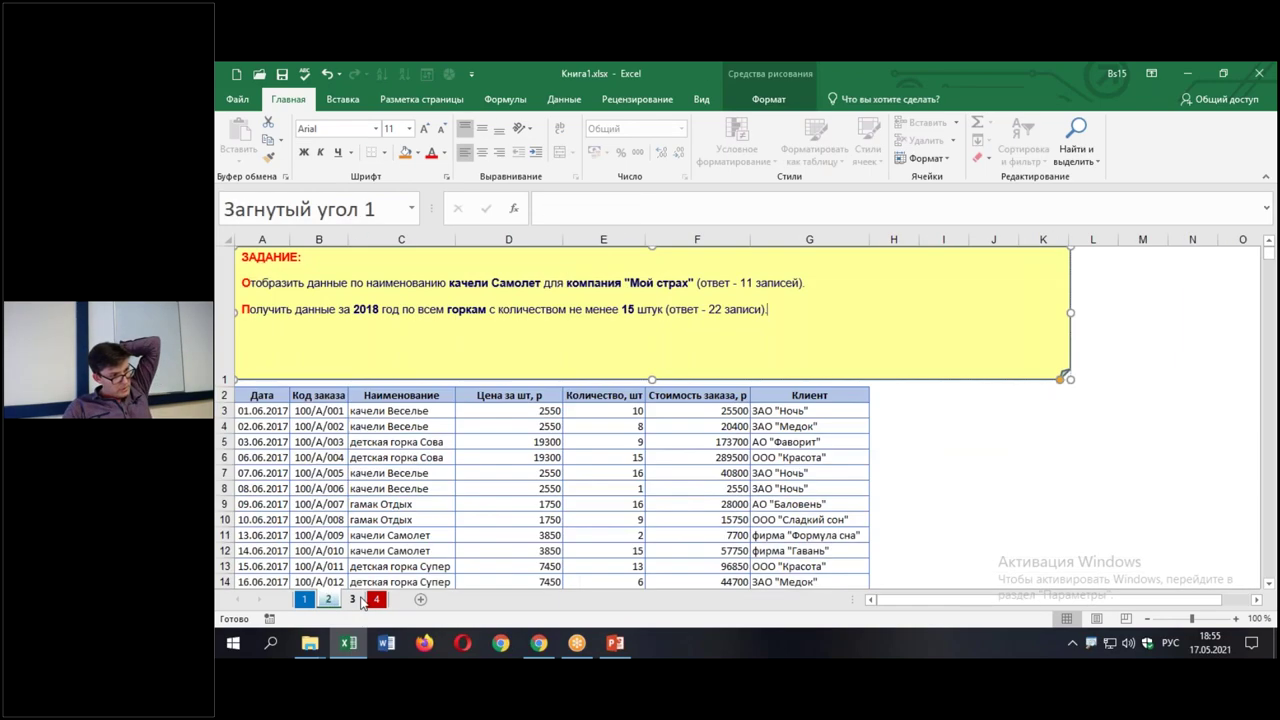
click(352, 600)
drag(1076, 600, 918, 605)
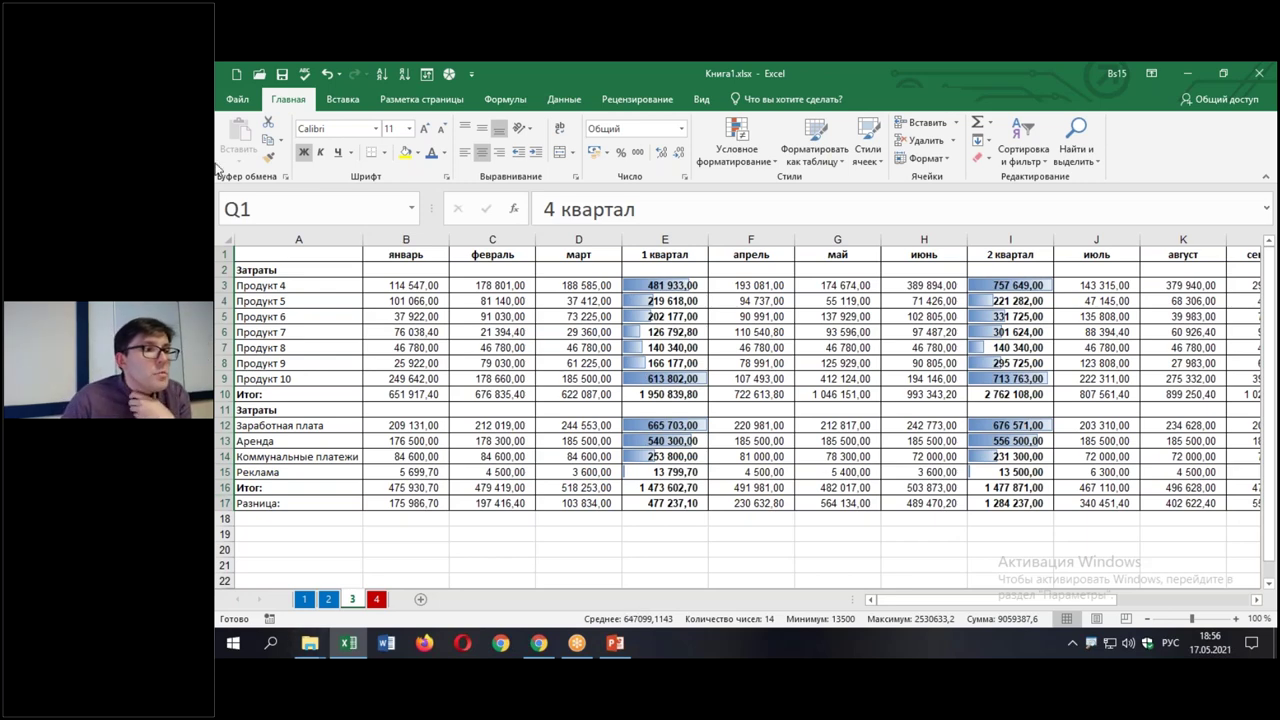
click(660, 292)
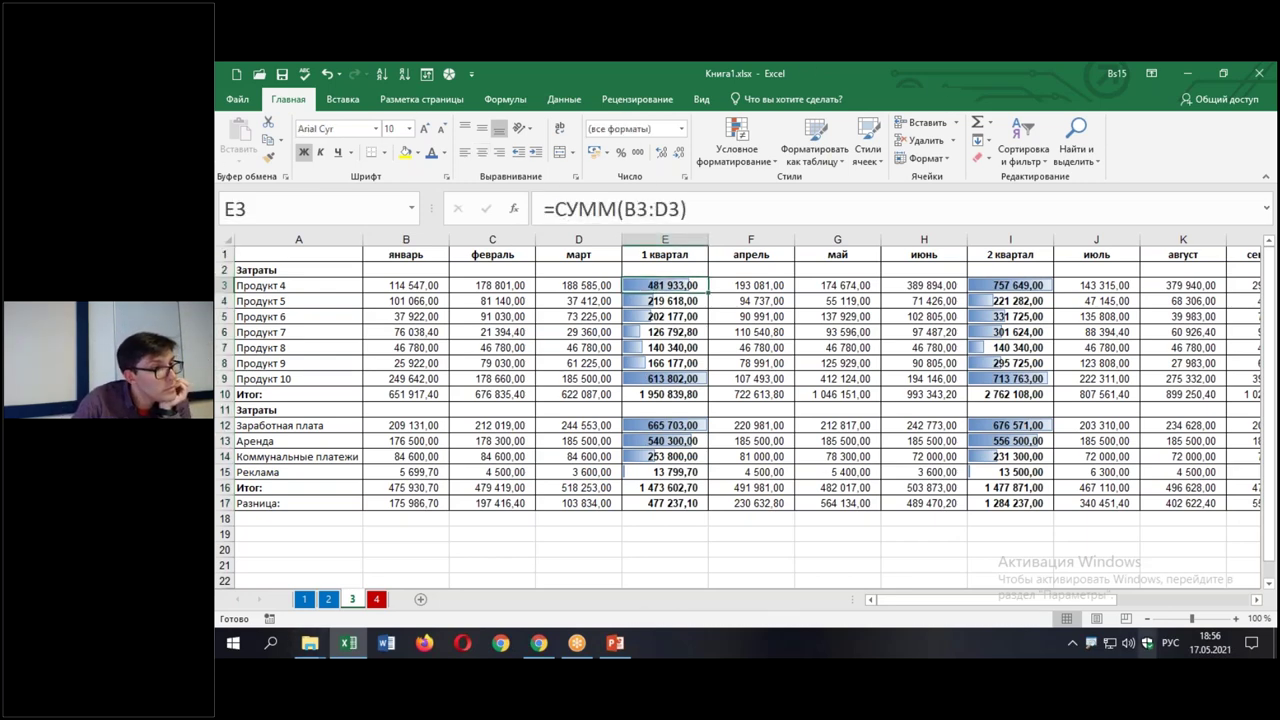
View the whole cost table on sheet 3 at 60% zoom, and its first columns enlarged to 140%
click(1148, 618)
click(1148, 618)
click(1148, 618)
click(1148, 618)
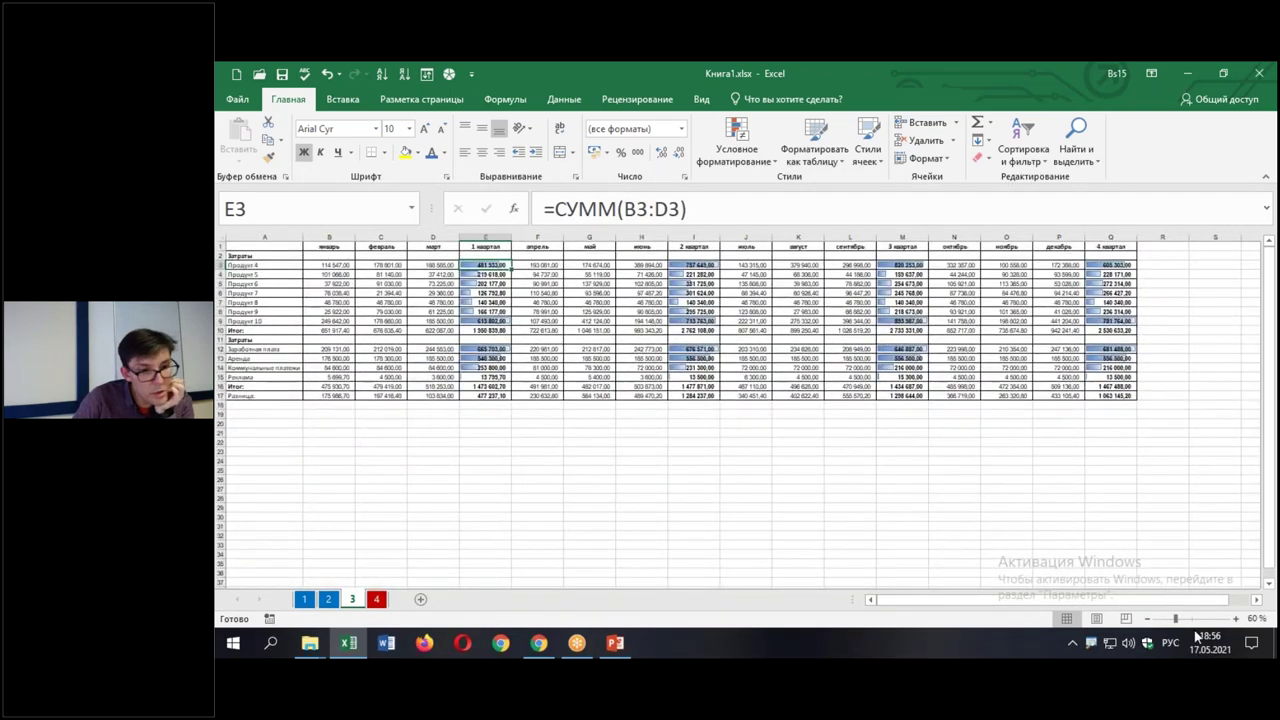
click(1236, 618)
click(1236, 618)
click(1236, 618)
click(1236, 618)
click(1236, 618)
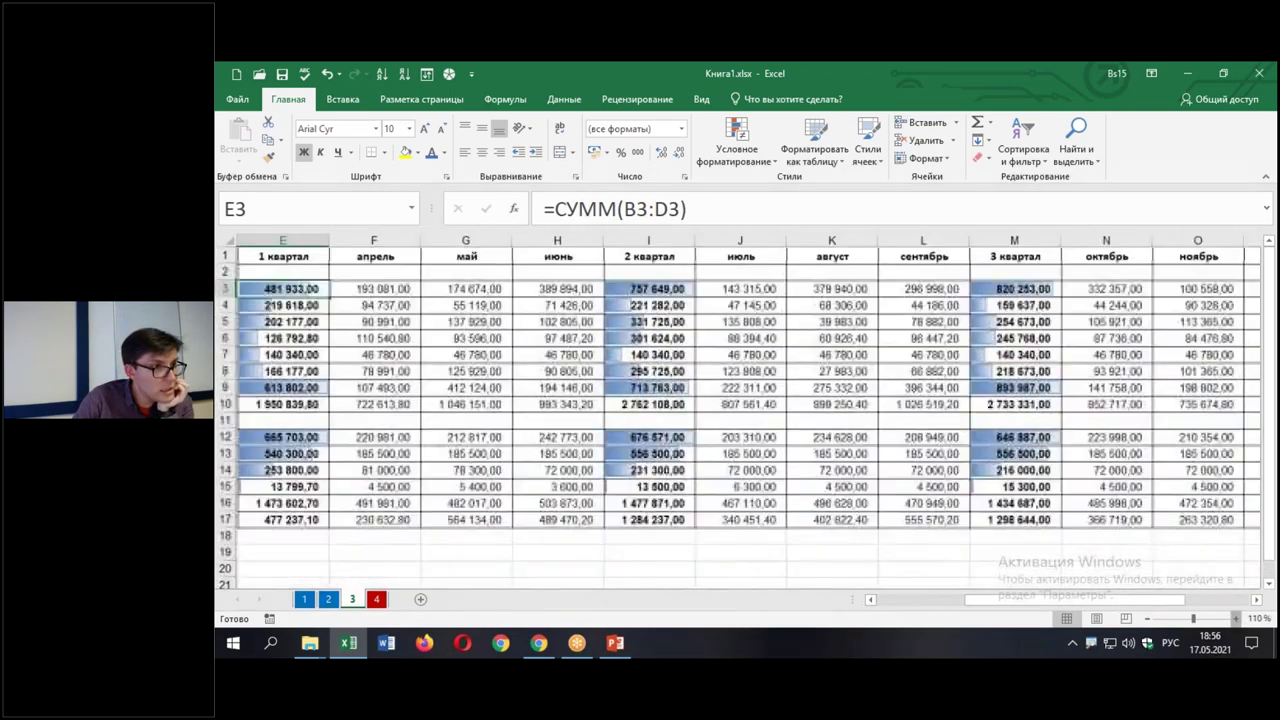
click(1236, 618)
click(1236, 618)
click(1236, 618)
scroll(760, 545, left, 2)
scroll(760, 545, up, 1)
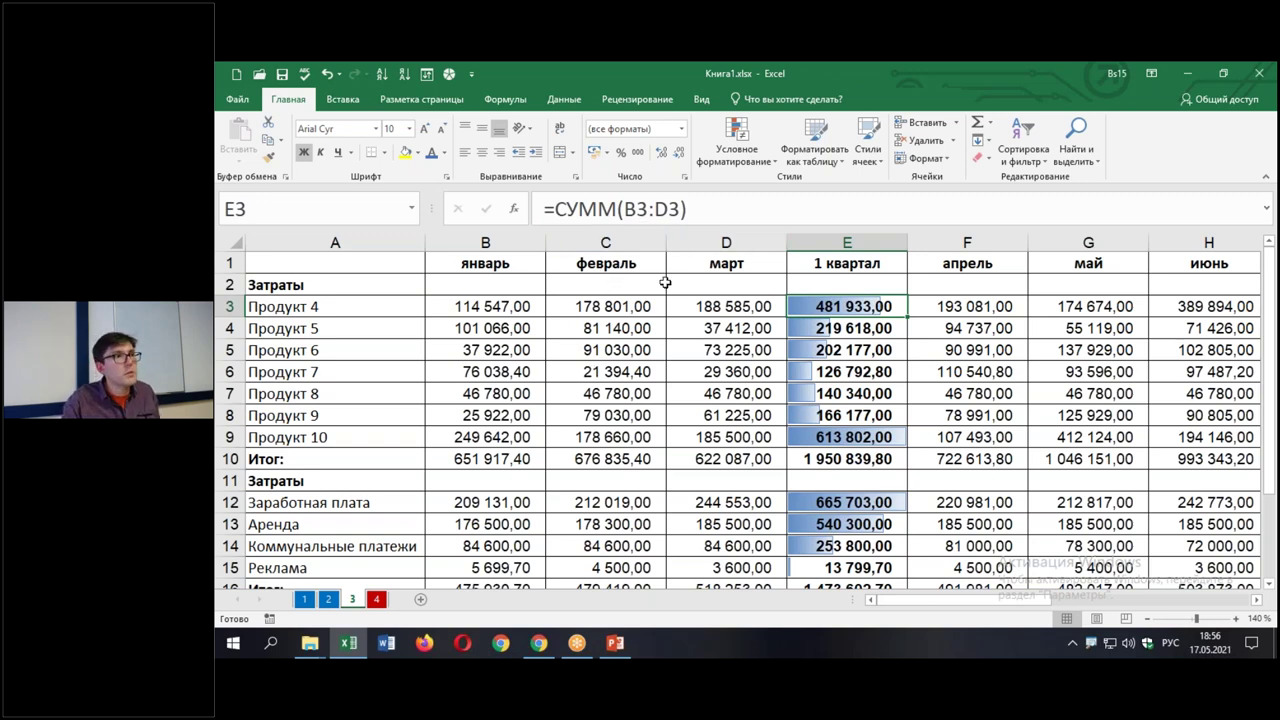
Set the zoom of sheet 3 to 90% and select cell A4 (Продукт 5)
click(1033, 371)
click(1147, 619)
click(1147, 619)
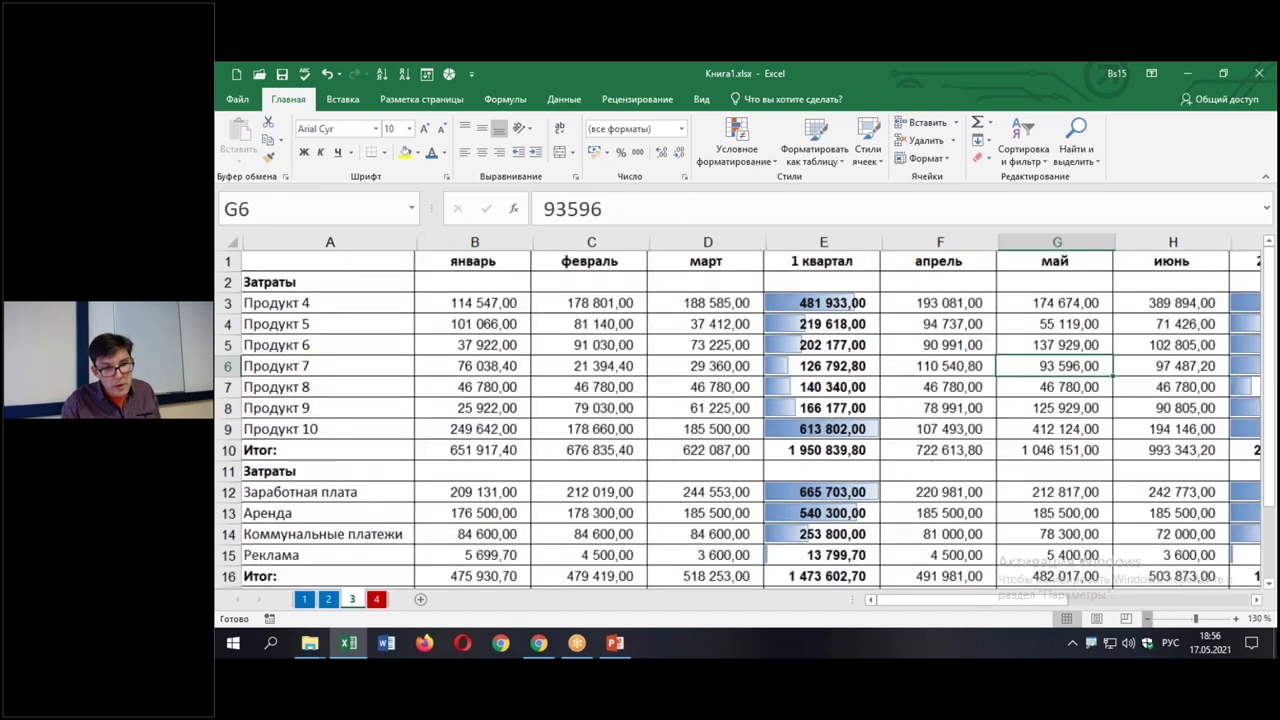
click(1147, 619)
click(1147, 619)
click(1147, 619)
click(318, 294)
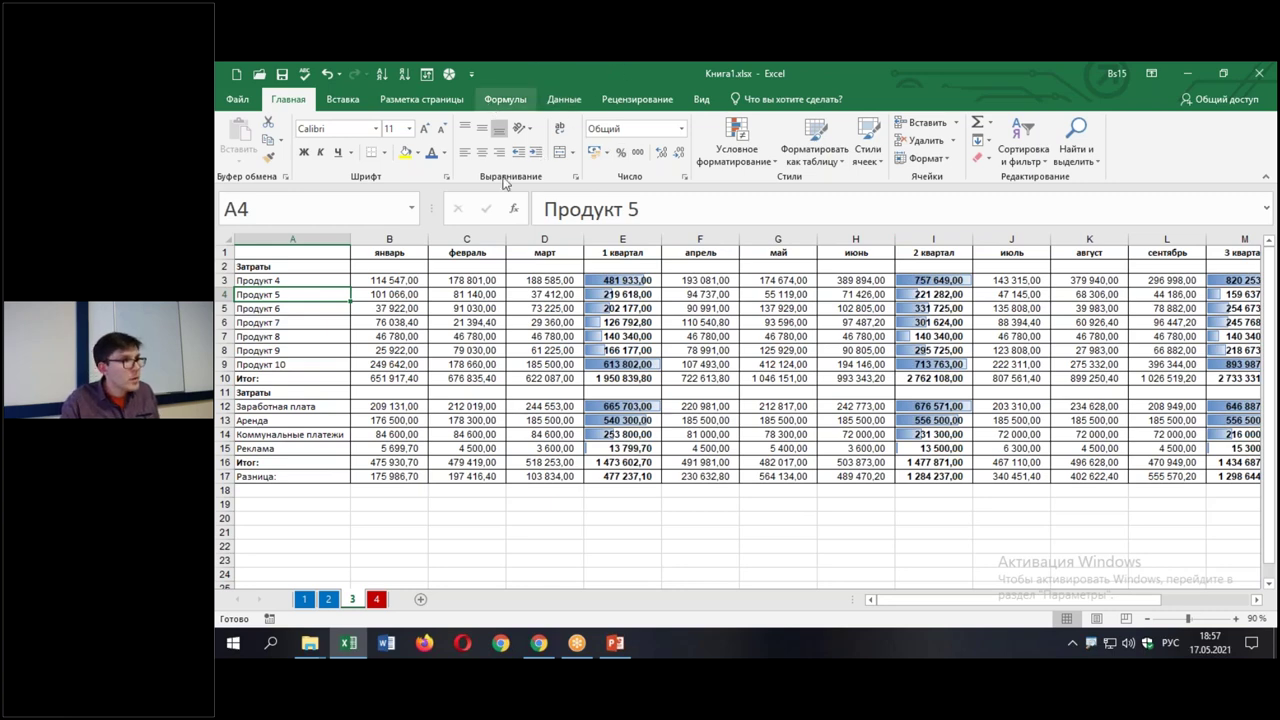
Add a custom view named Лист3_Полная for sheet 3, including print settings and hidden rows, columns and filter settings
click(701, 99)
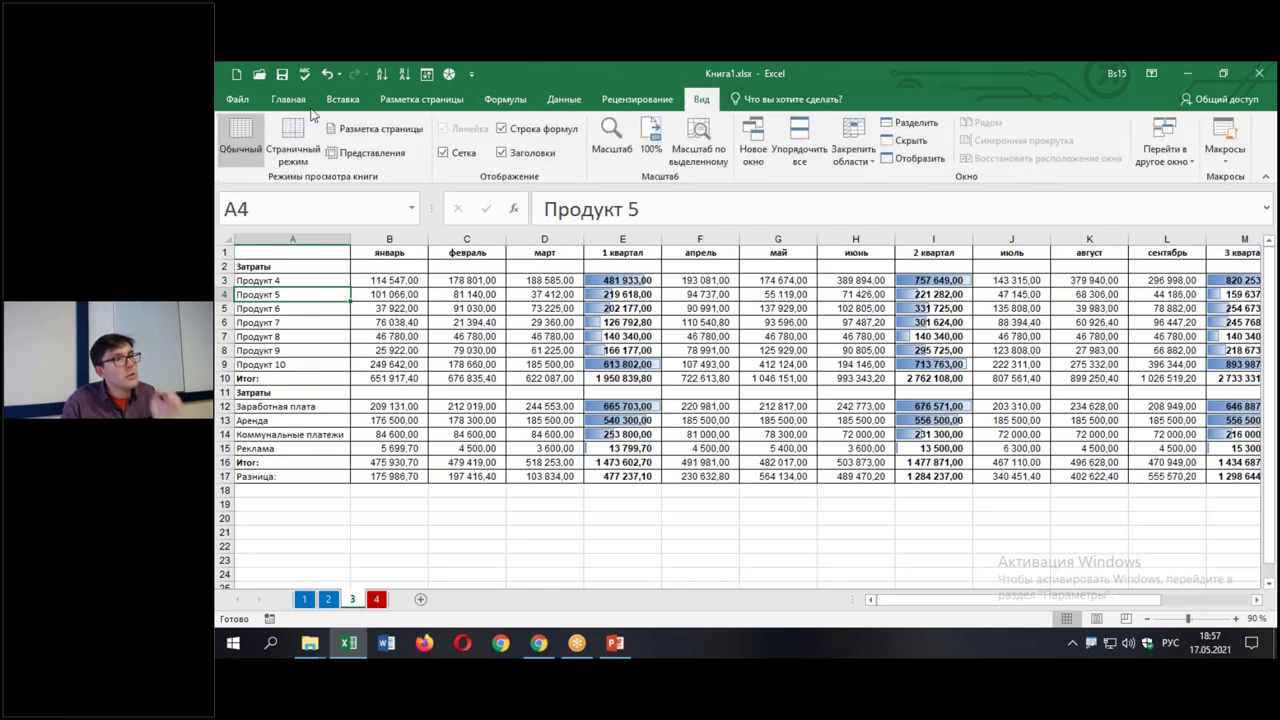
click(348, 155)
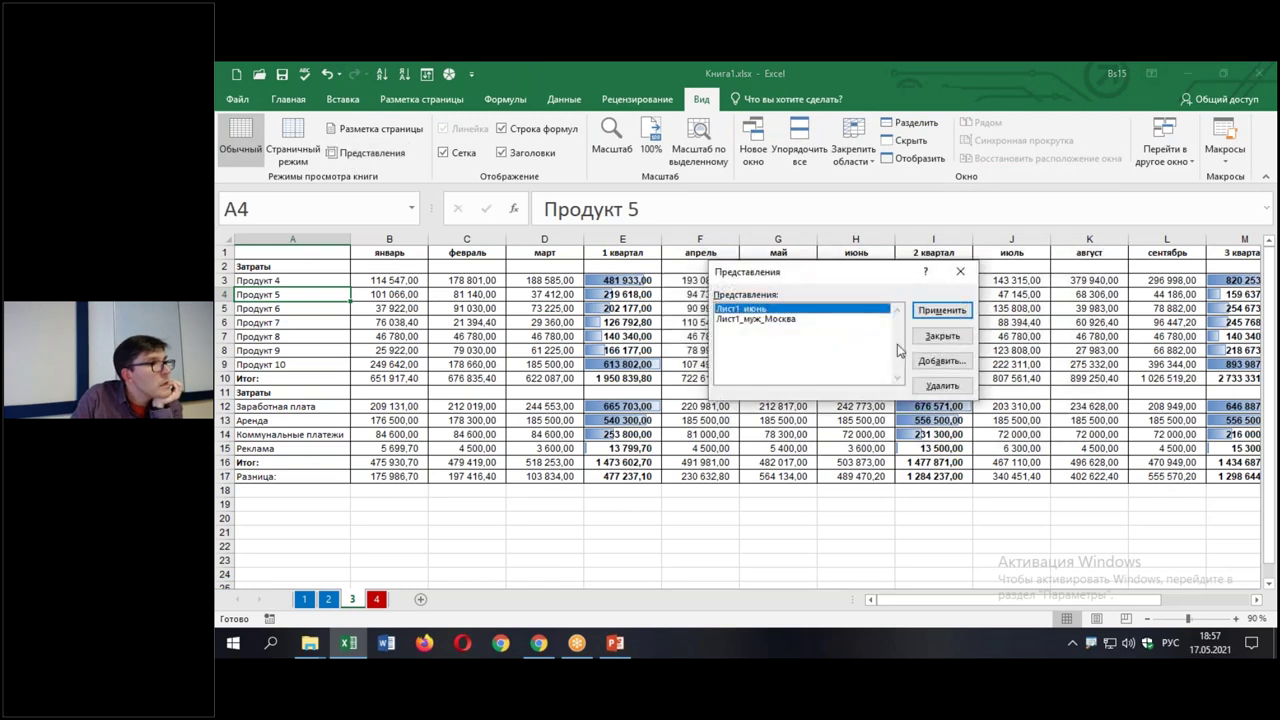
click(925, 365)
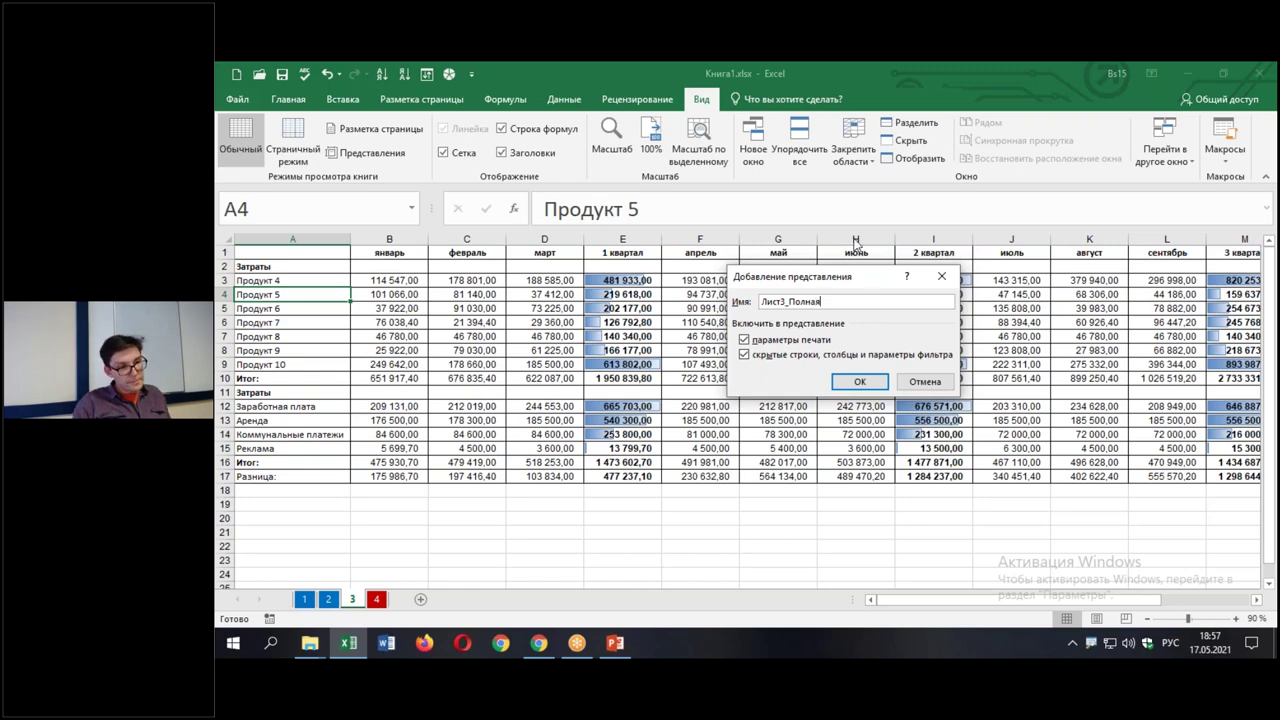
click(857, 382)
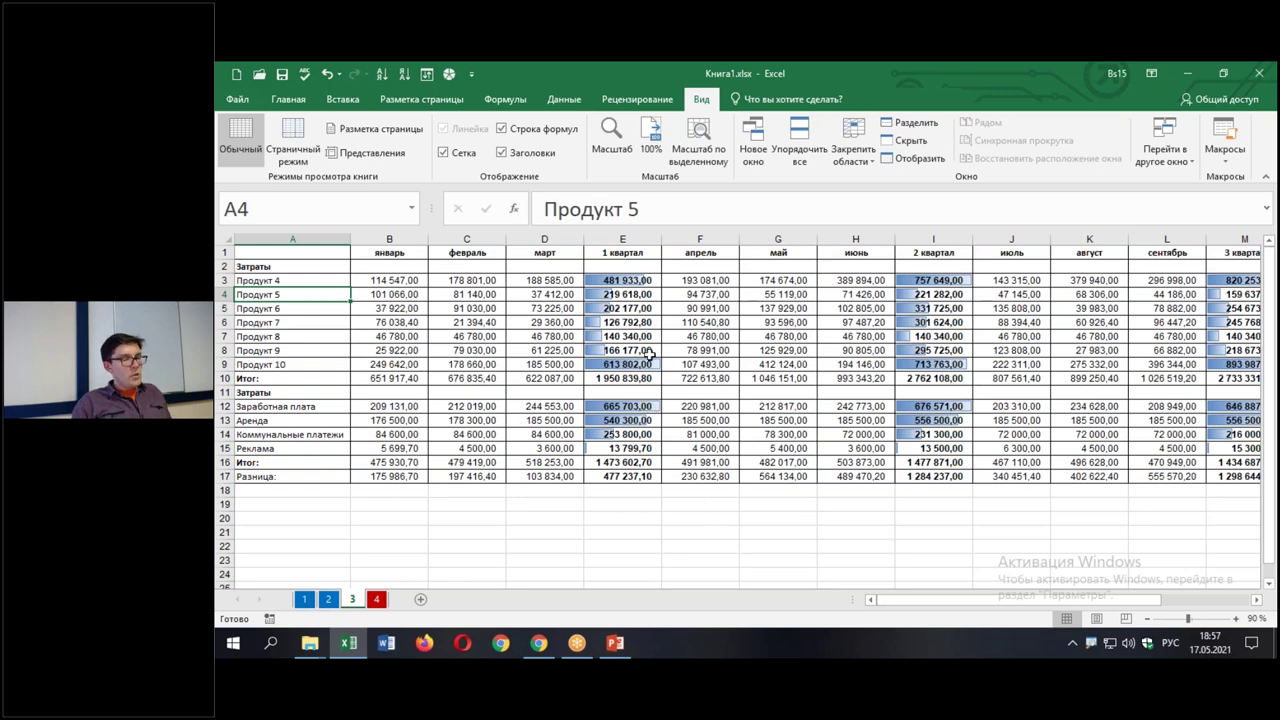
Hide the январь to март columns (B to D) on sheet 3
drag(381, 239, 545, 240)
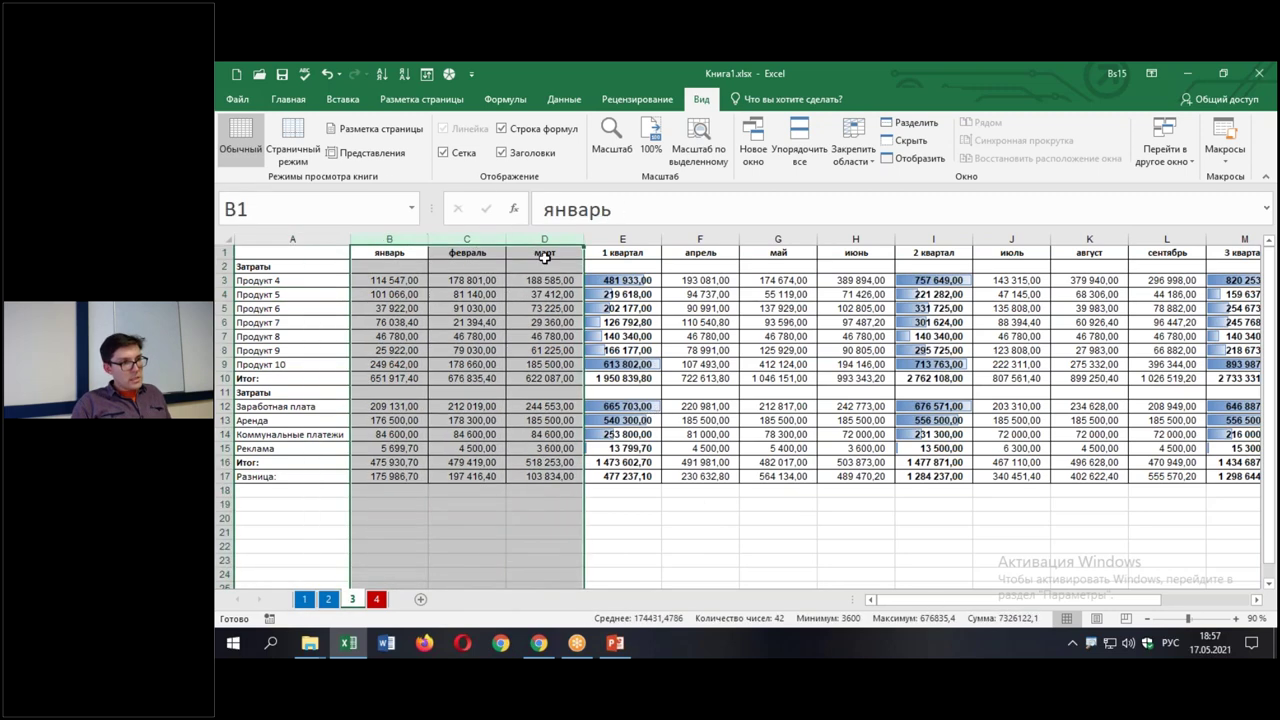
right_click(545, 240)
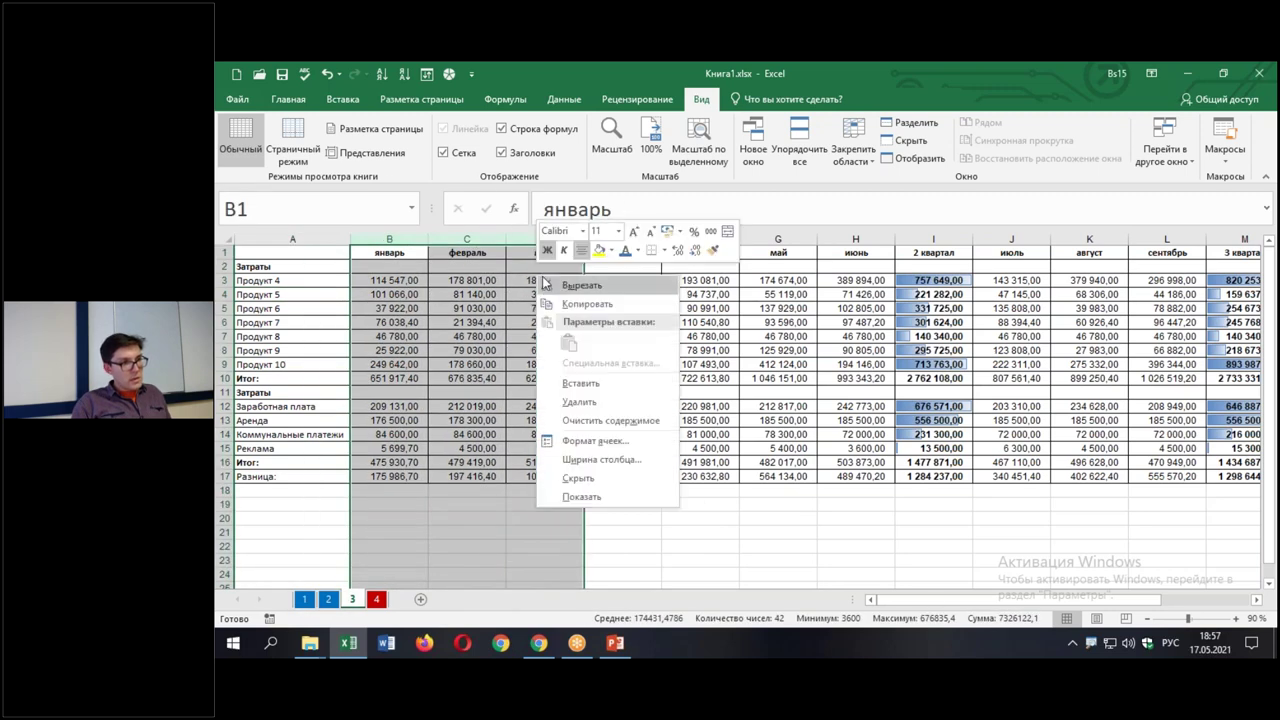
click(582, 479)
Hide the апрель to июнь columns (F to H) and the июль to сентябрь columns (J to L) on sheet 3
drag(462, 239, 622, 239)
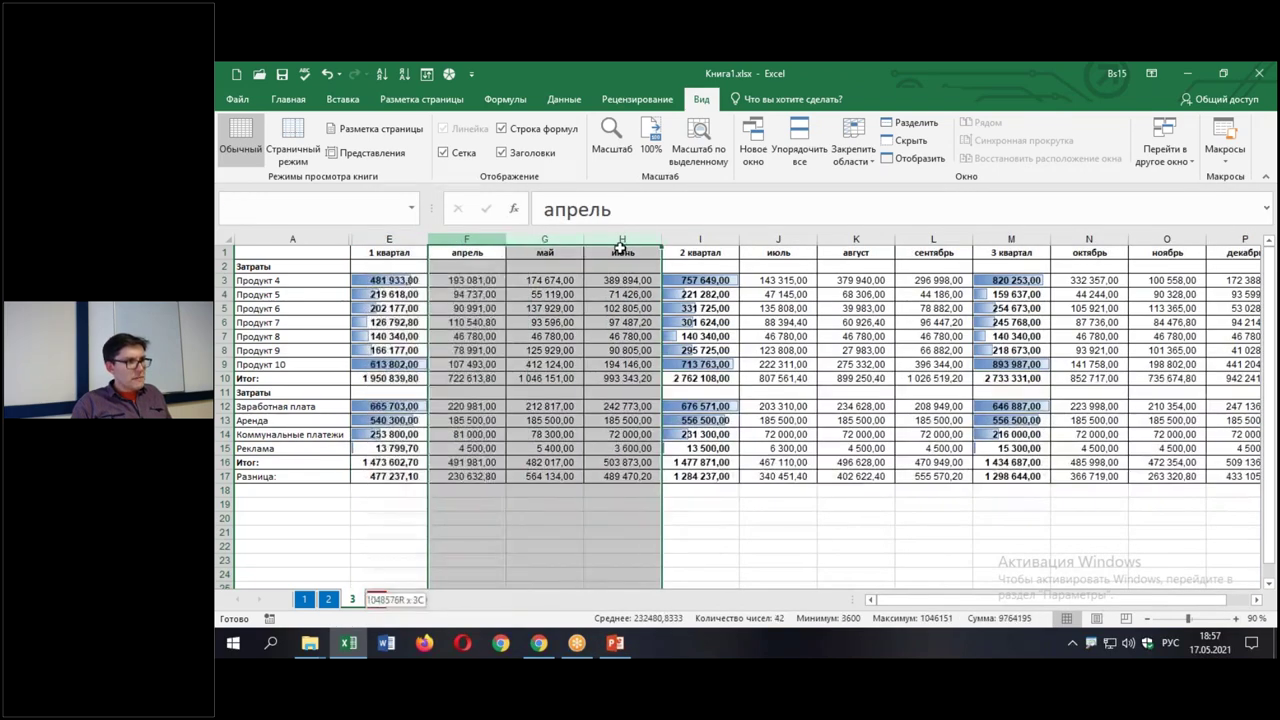
right_click(600, 292)
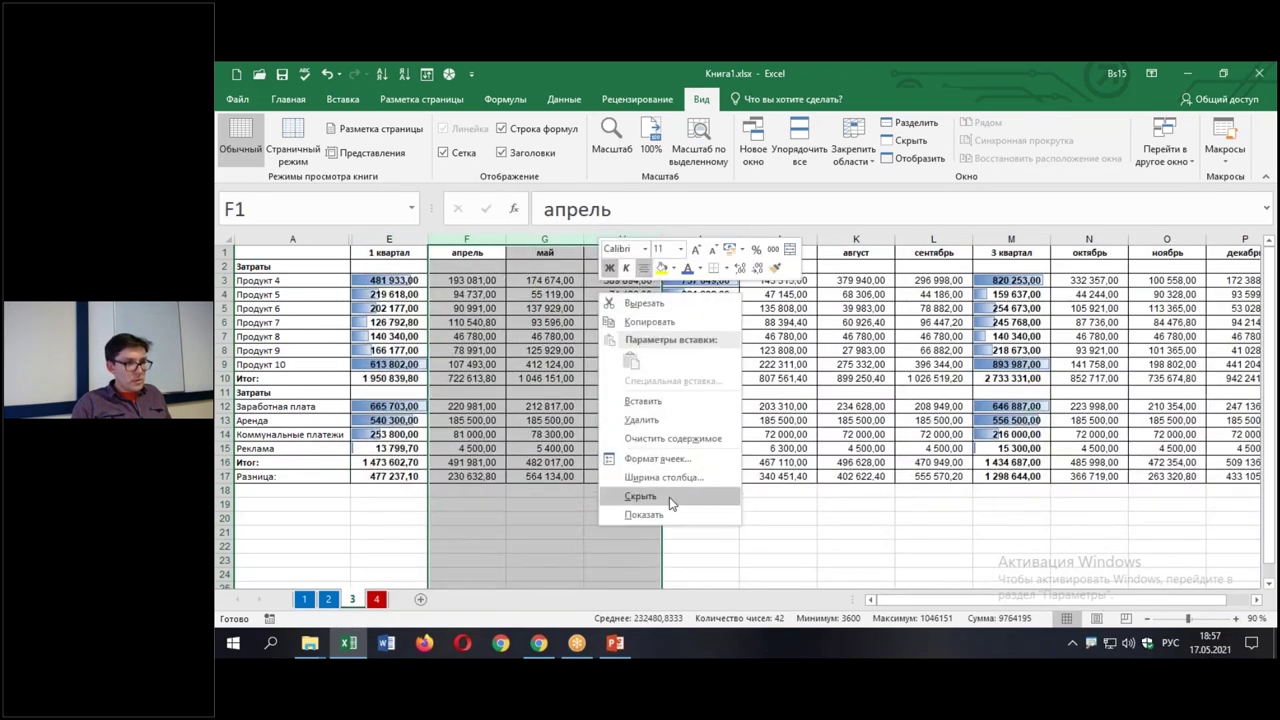
click(640, 496)
drag(545, 239, 700, 239)
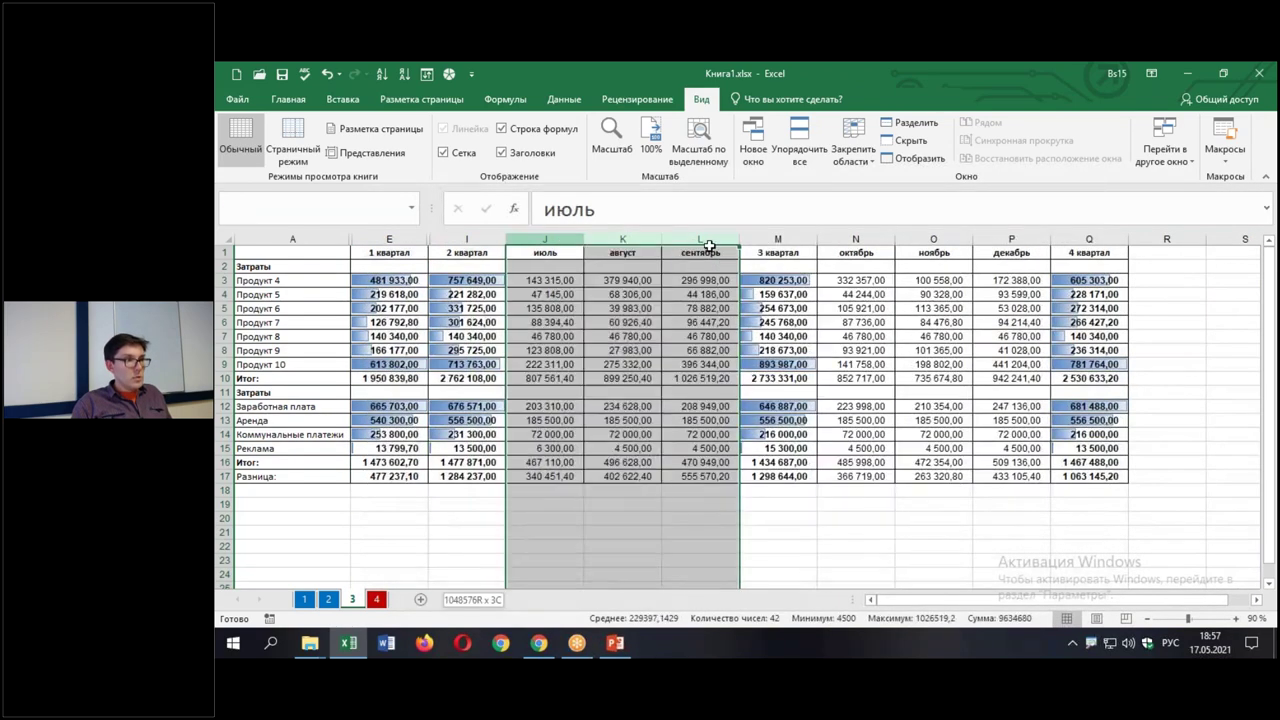
right_click(660, 288)
click(707, 492)
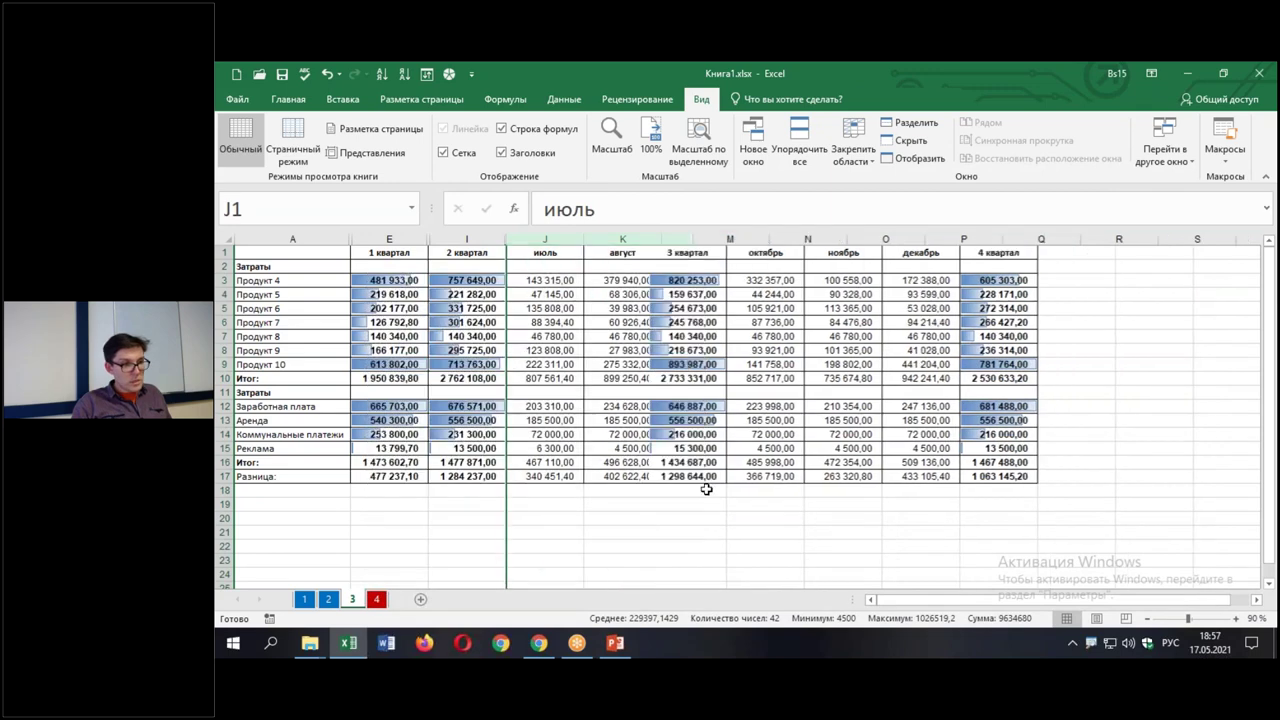
Hide the октябрь to декабрь columns (N to P) on sheet 3
drag(622, 239, 757, 238)
right_click(751, 248)
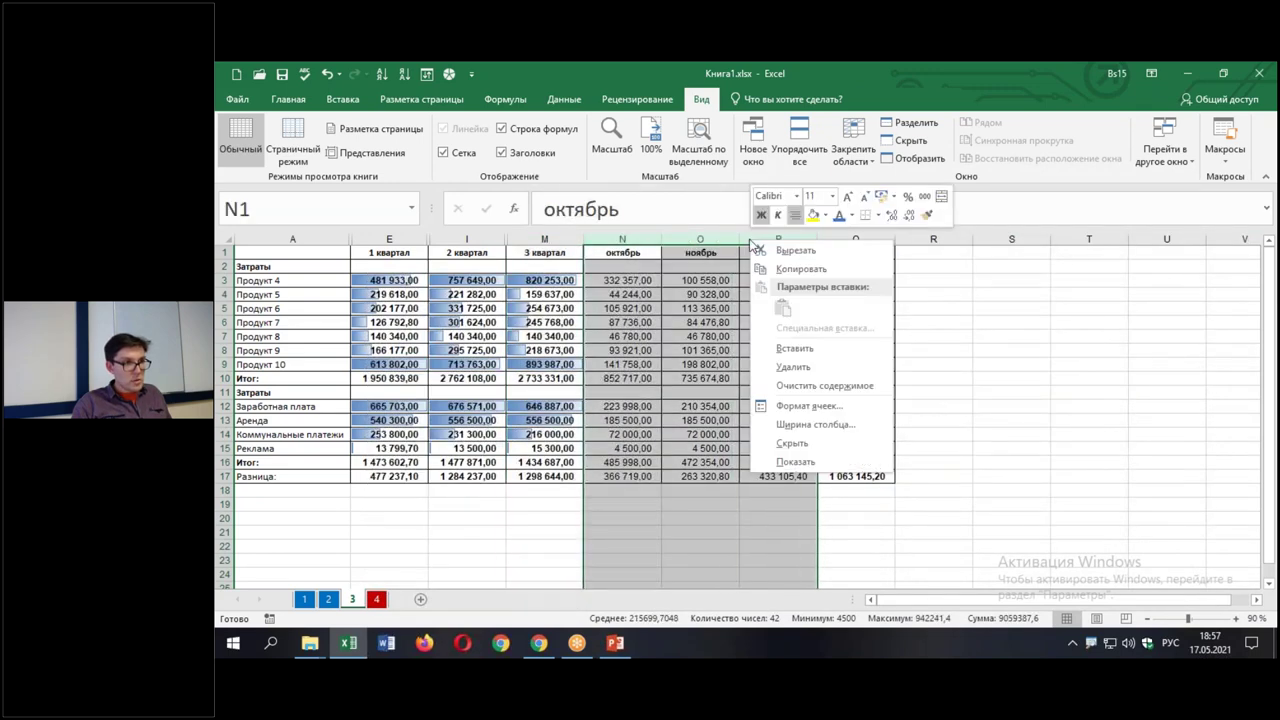
click(813, 449)
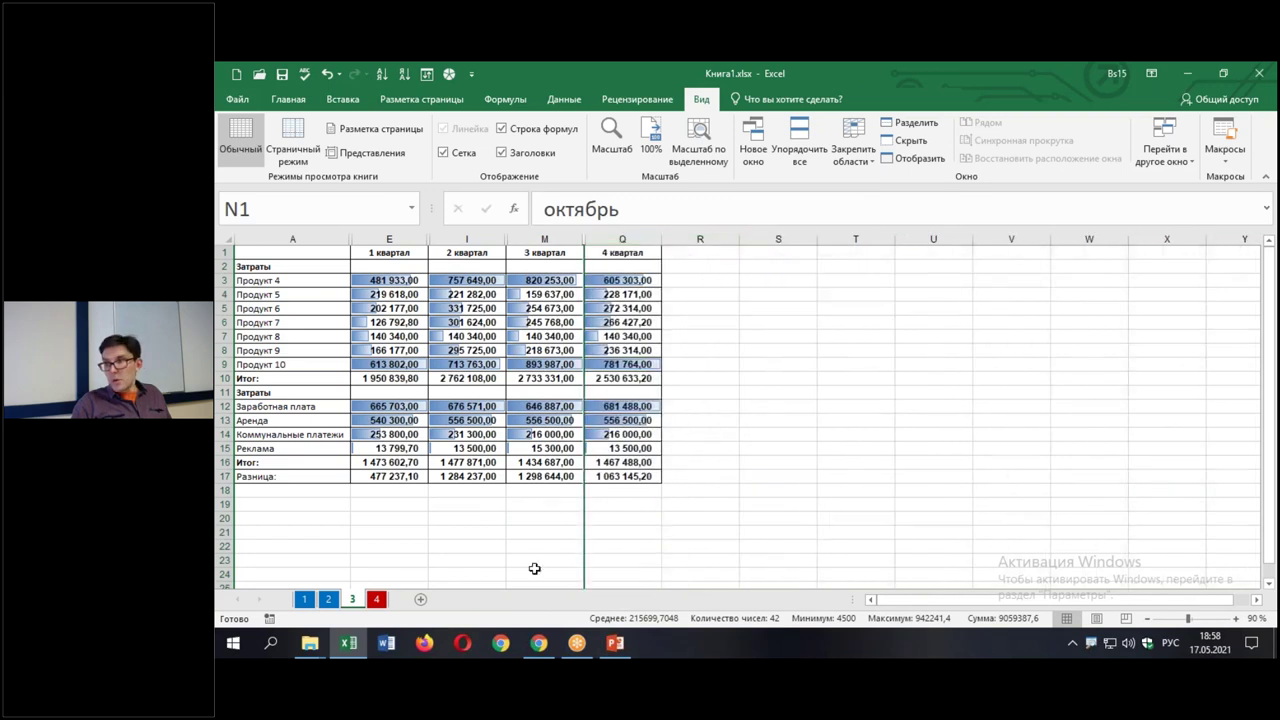
With cell T15 selected, add a custom view named Лист3_Сокращенная, including print settings and hidden rows, columns and filter settings
click(875, 450)
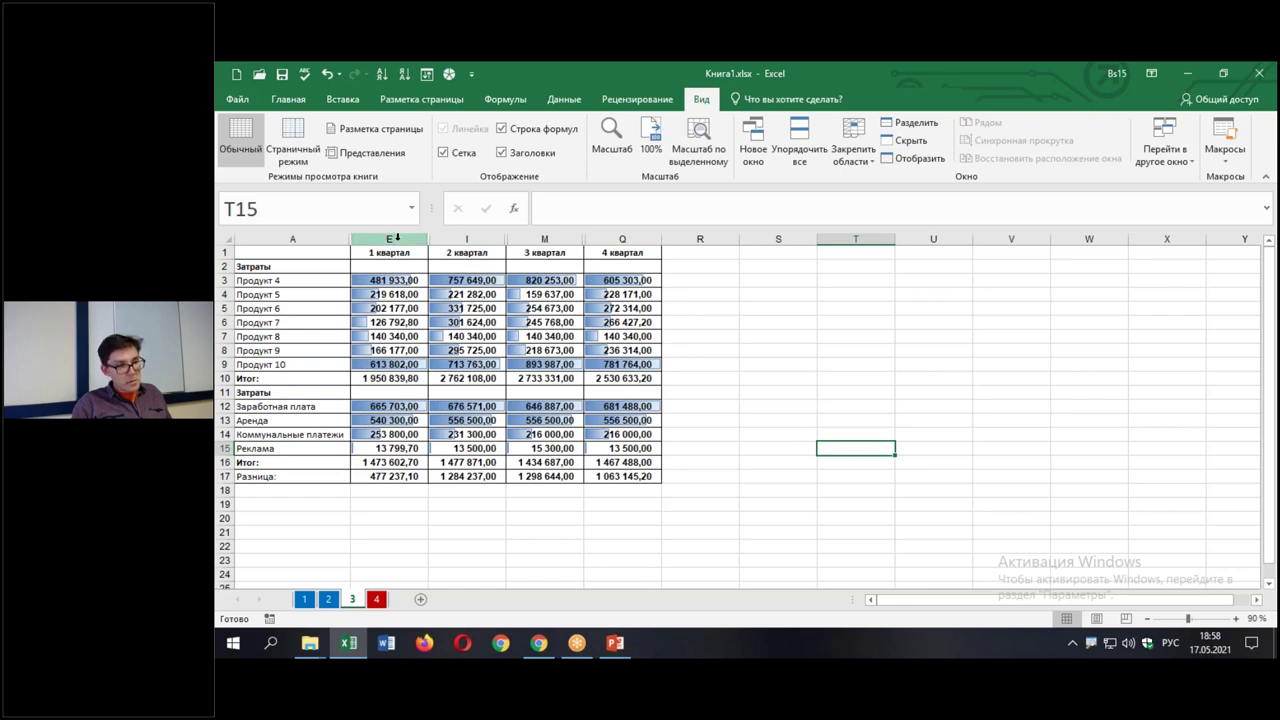
click(362, 155)
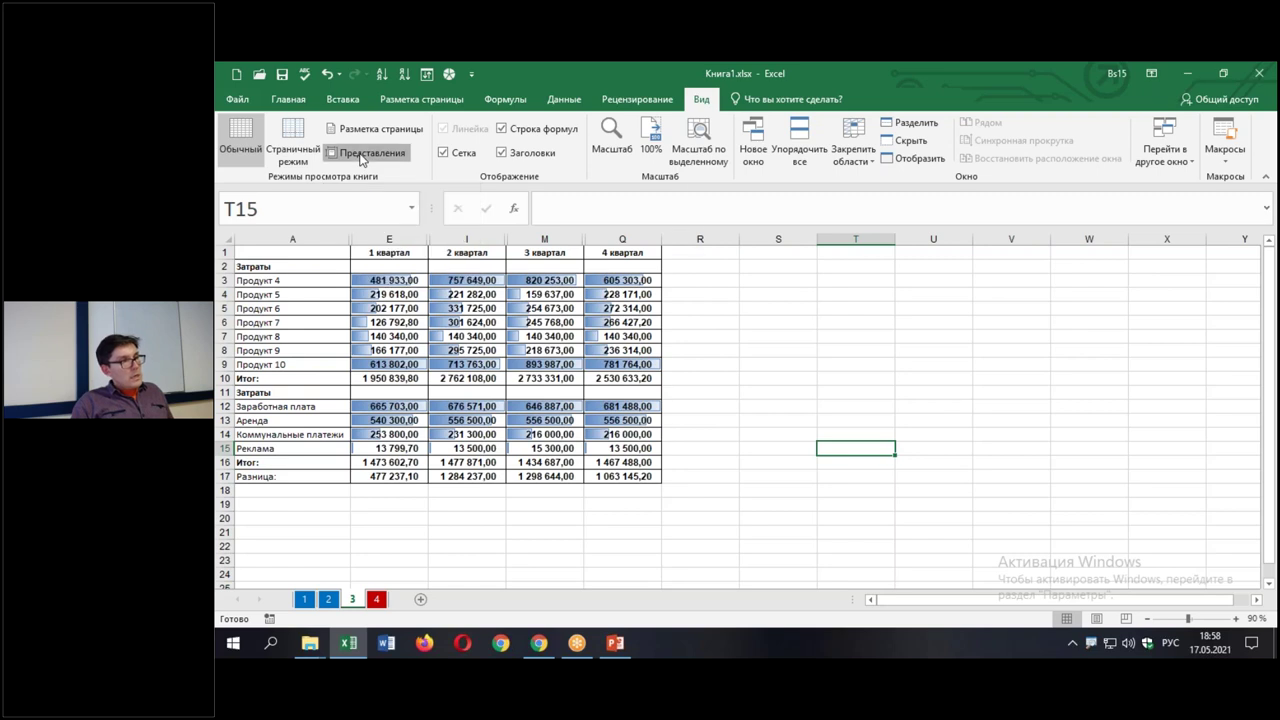
click(922, 360)
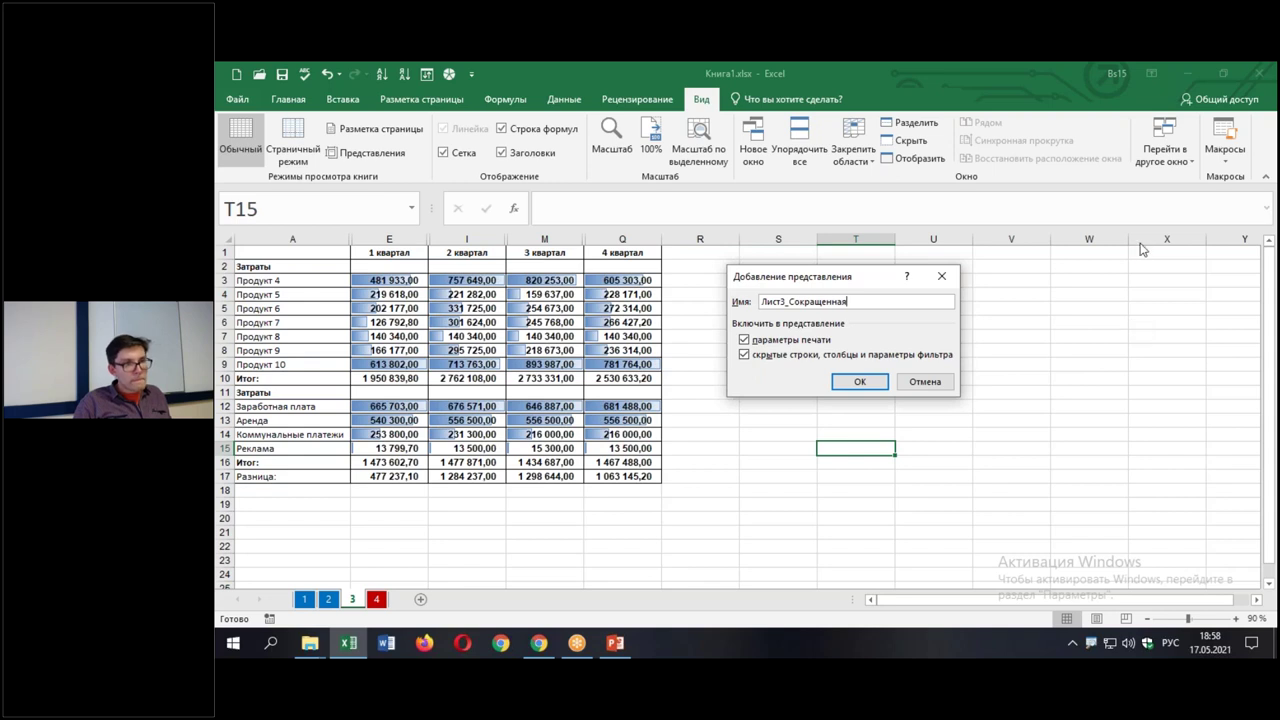
click(862, 382)
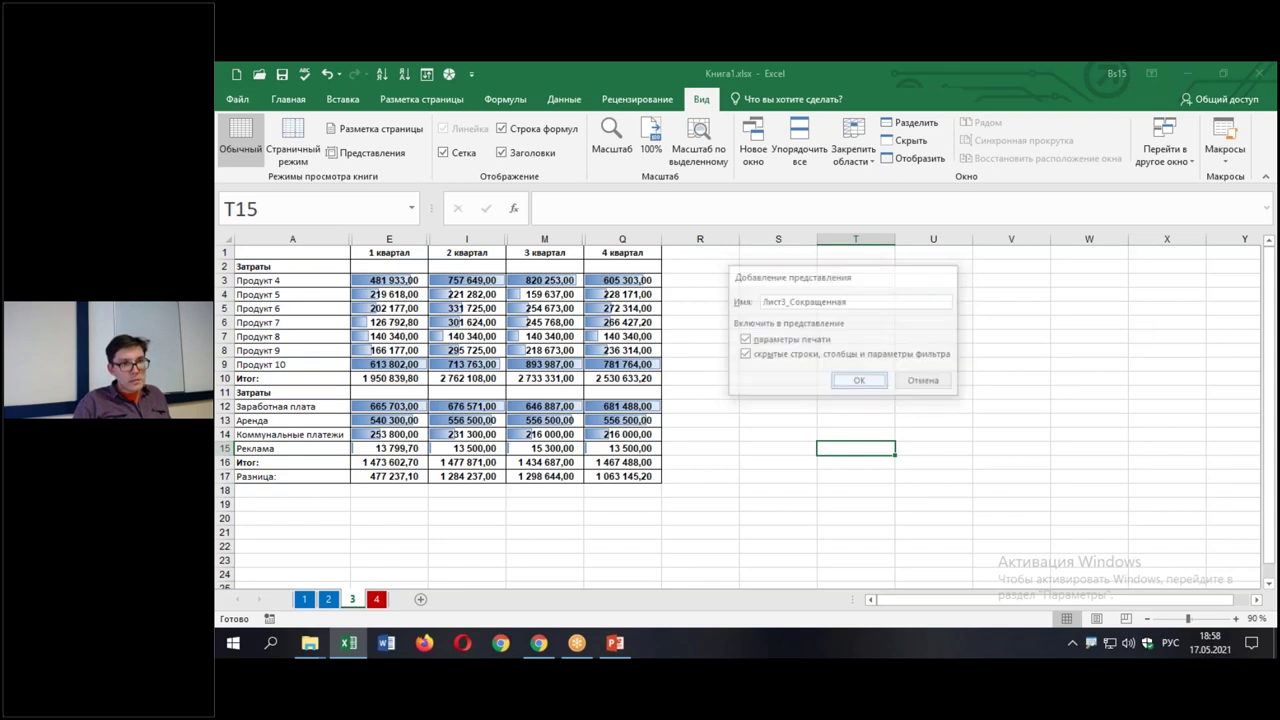
Enlarge sheet 3 to 120% zoom and select the empty cell S8
click(545, 395)
click(378, 281)
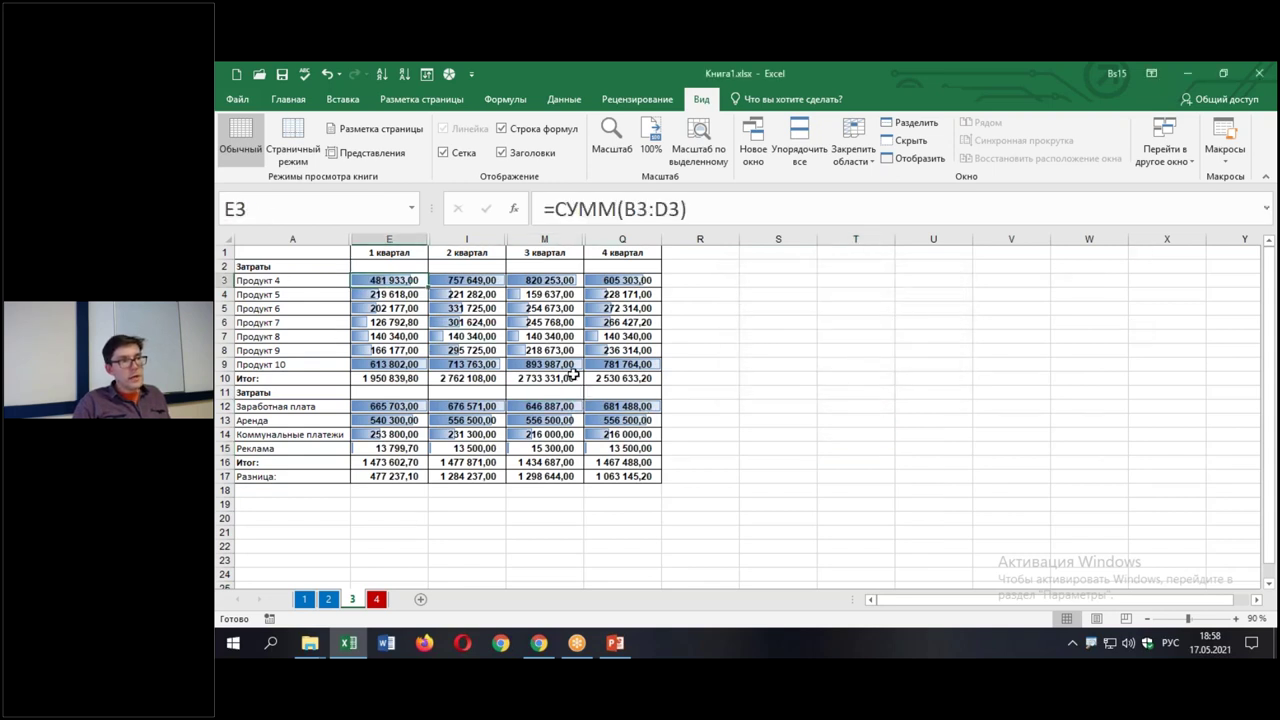
click(1237, 619)
click(1237, 619)
click(1256, 619)
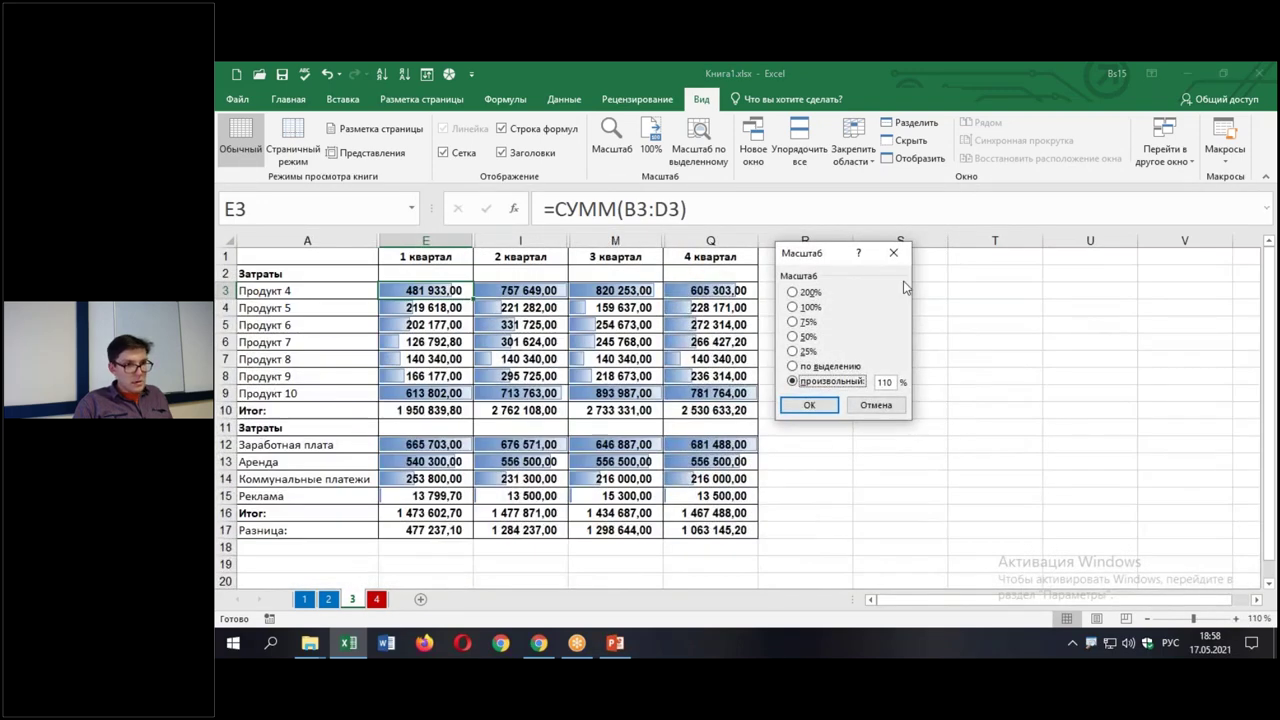
click(1237, 619)
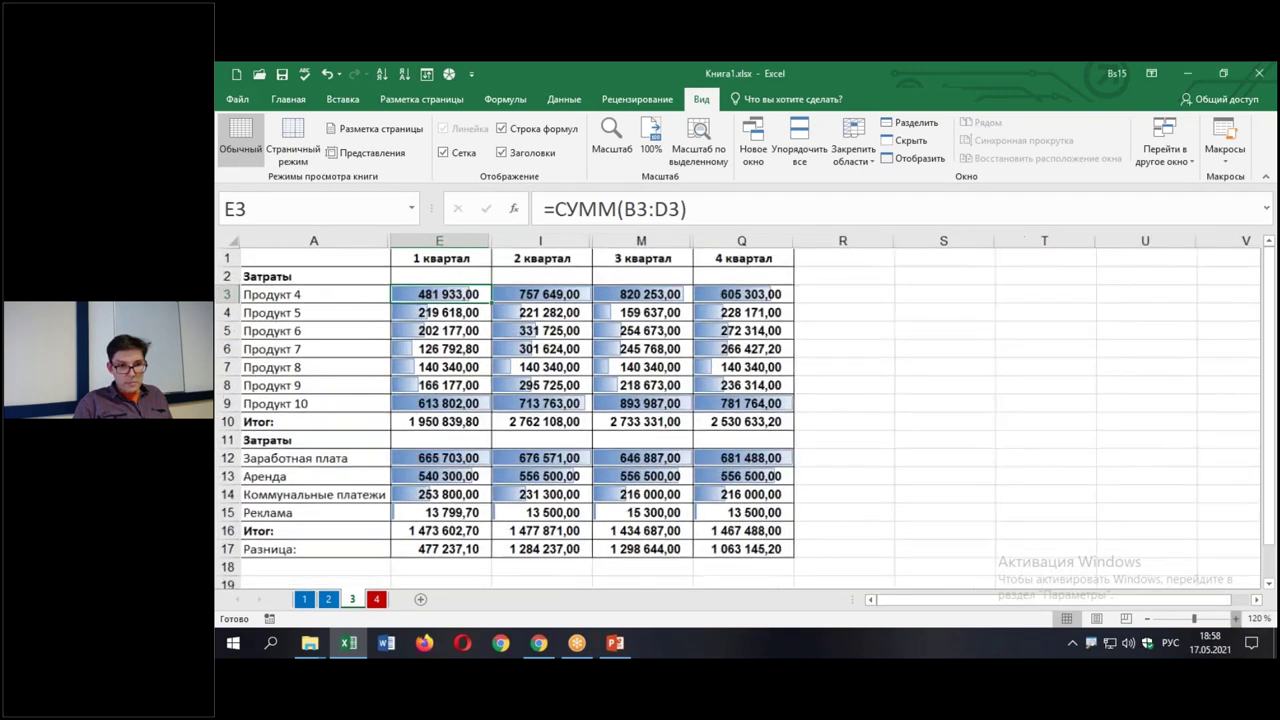
click(959, 387)
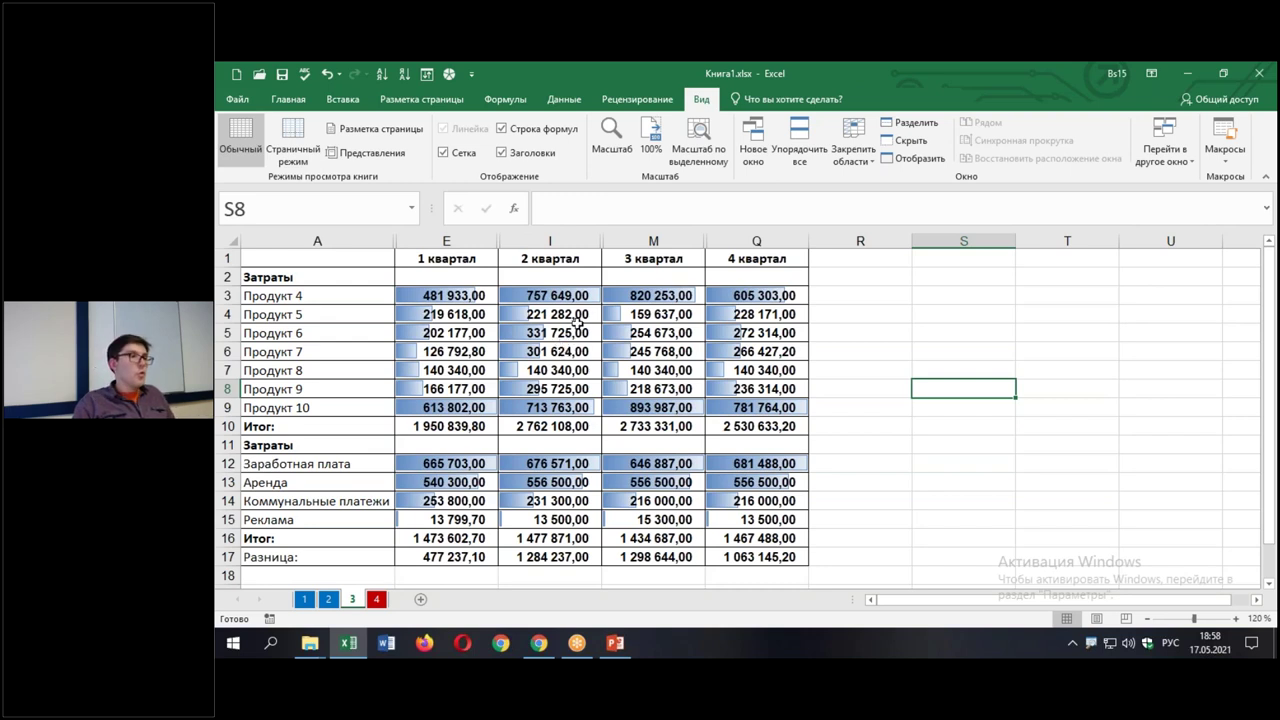
Apply the saved custom view Лист3_Полная
click(370, 154)
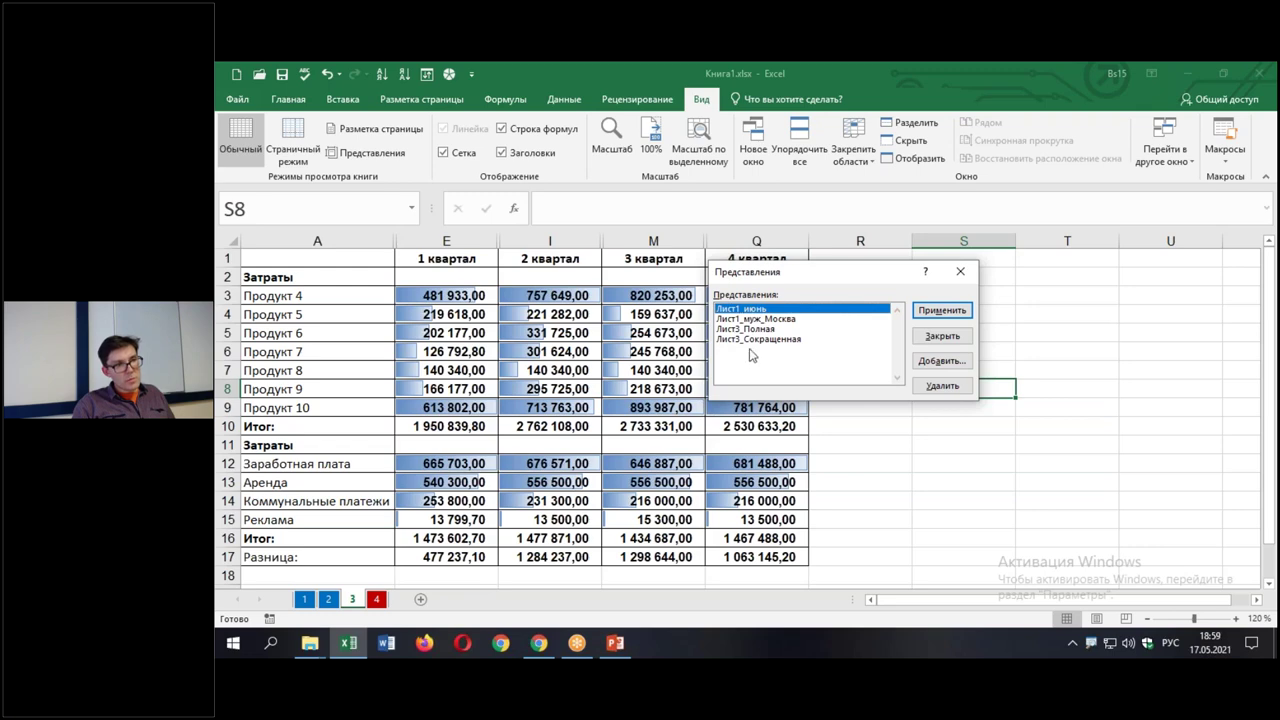
click(740, 329)
click(932, 312)
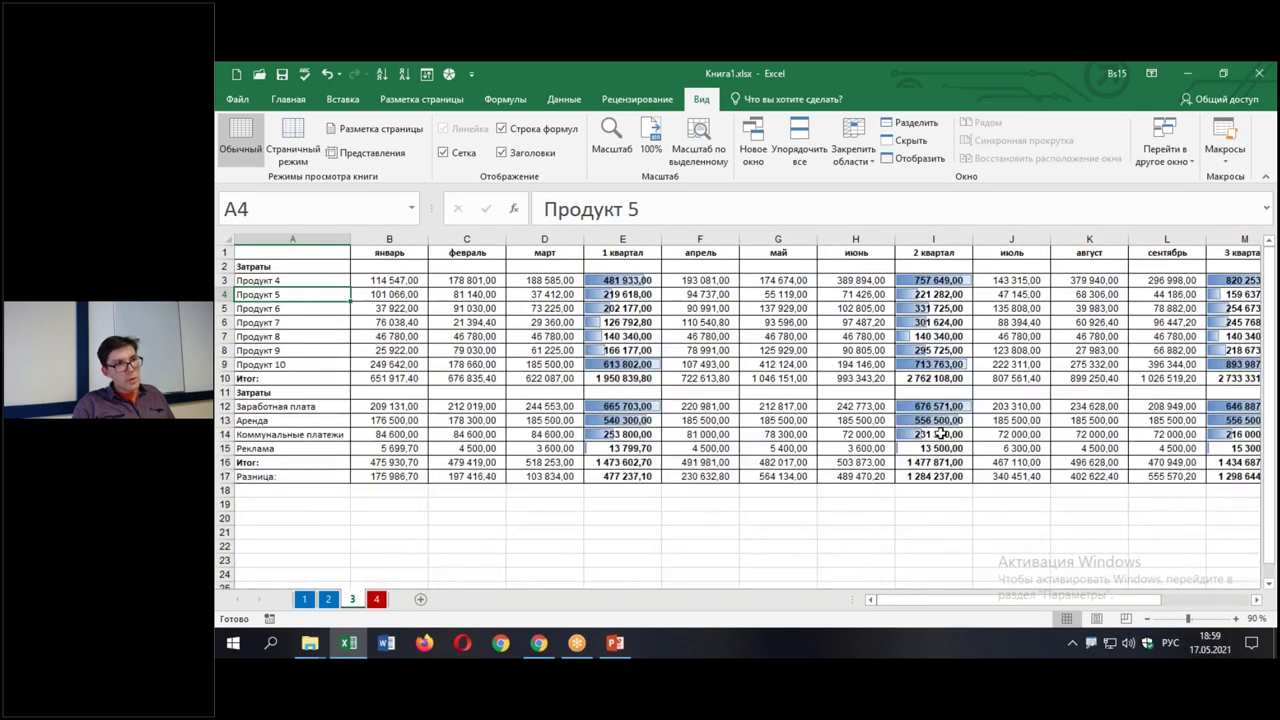
Examine the restored month columns on sheet 3, going through the июль to сентябрь figures (J to L) down to cell L17
click(1256, 600)
drag(662, 240, 817, 240)
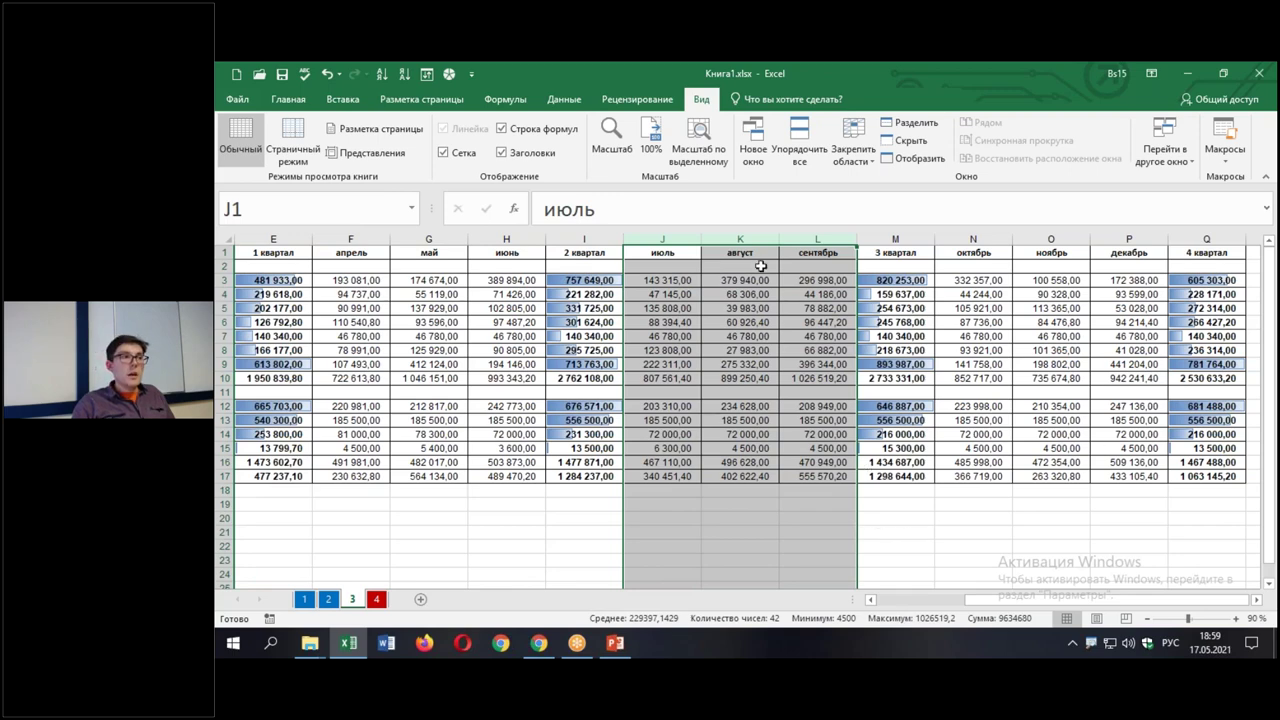
click(722, 323)
click(806, 324)
click(662, 352)
click(836, 378)
click(650, 450)
click(818, 476)
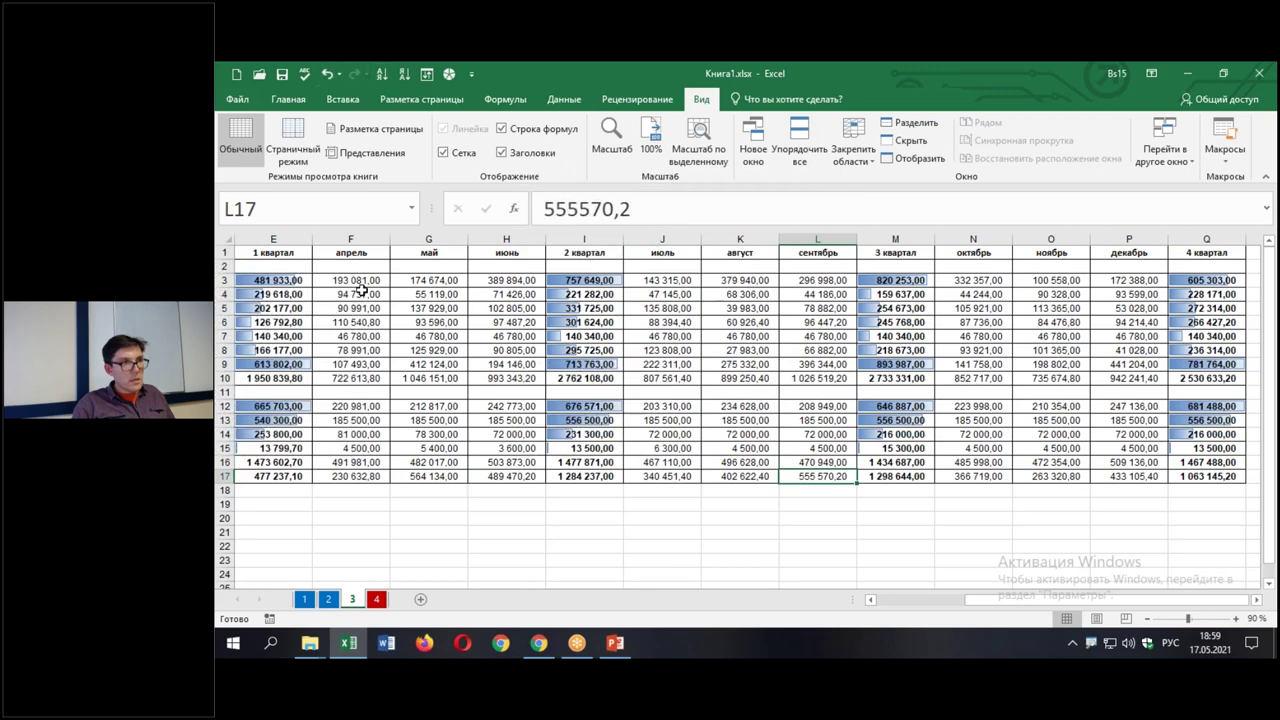
Apply the saved custom view Лист3_Сокращенная
click(368, 153)
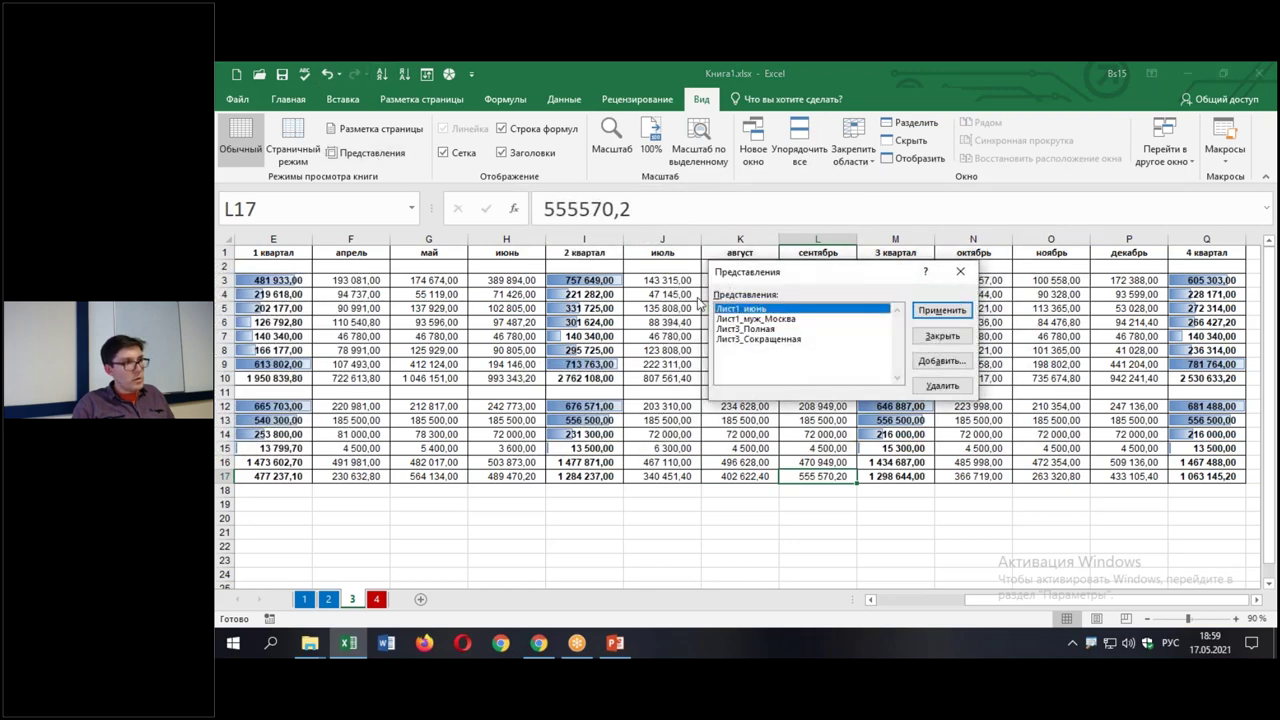
click(757, 339)
click(941, 311)
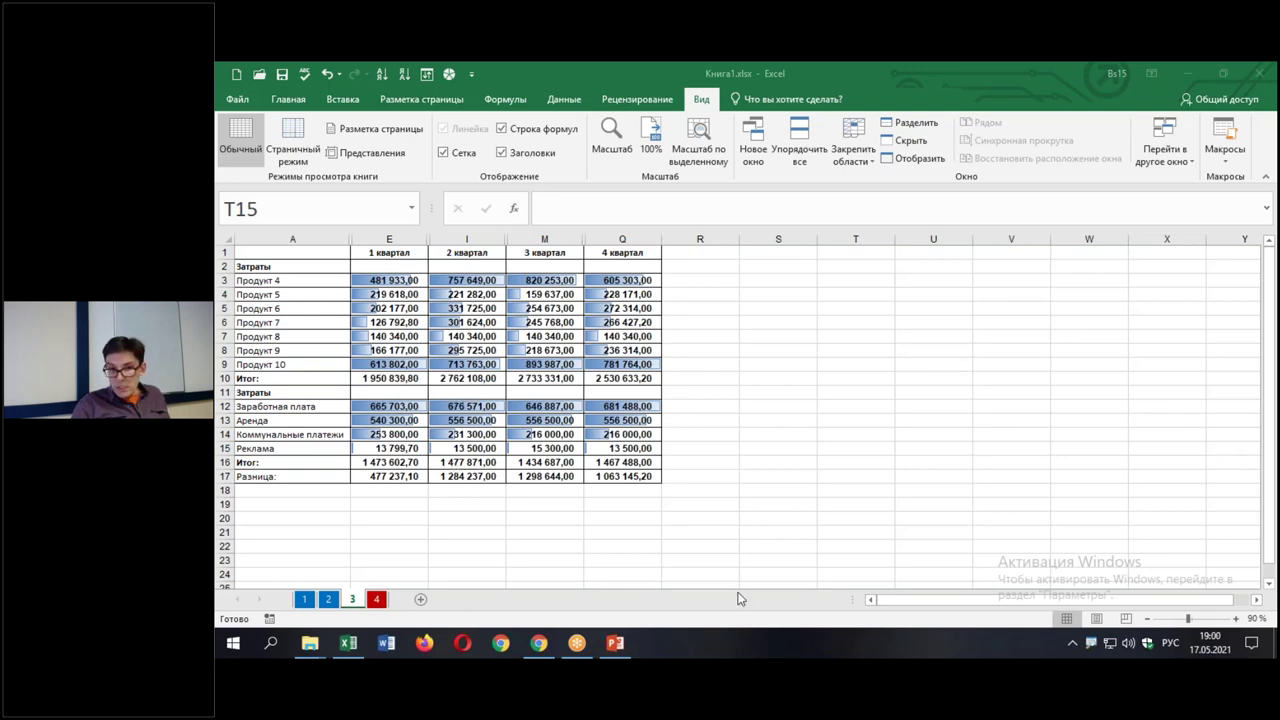
Switch to PowerPoint to read the Представление slide on what a view stores, and return to Excel
click(612, 643)
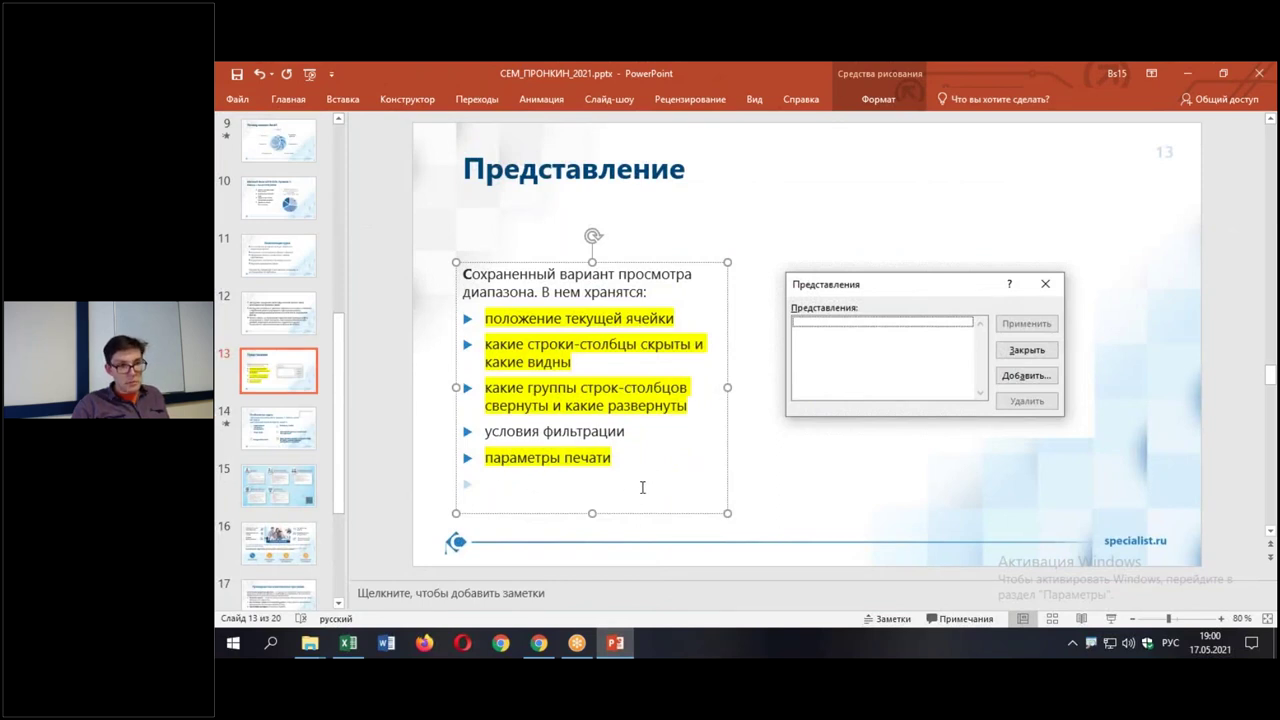
click(1187, 73)
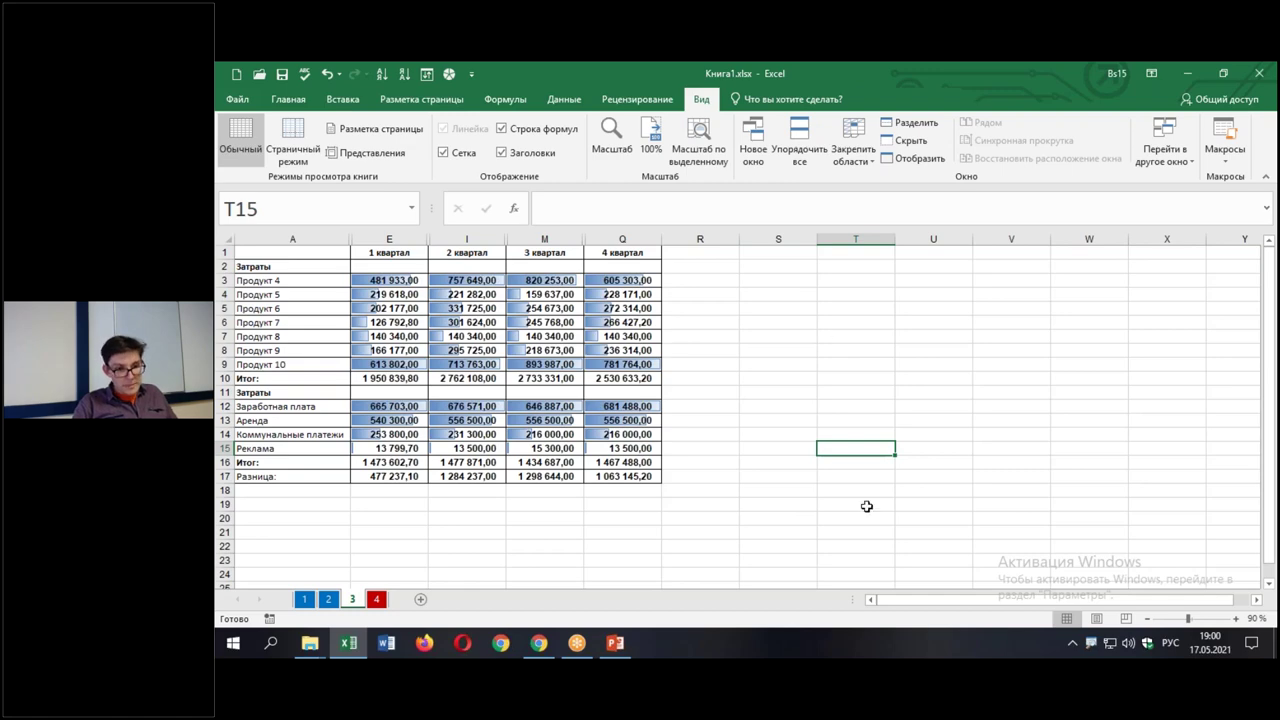
Display sheet 3 in Page Layout view and look over the printed page from header to the rows below the table
click(1097, 619)
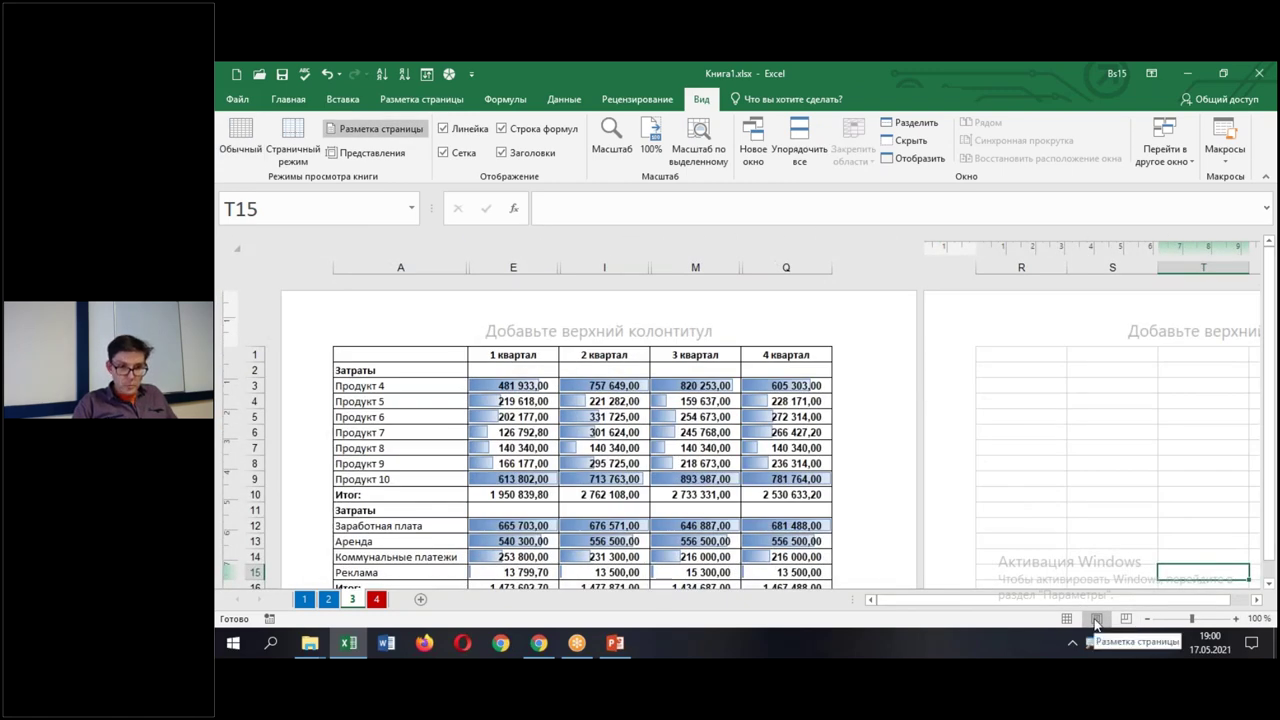
scroll(860, 402, down, 3)
click(625, 493)
scroll(697, 497, up, 3)
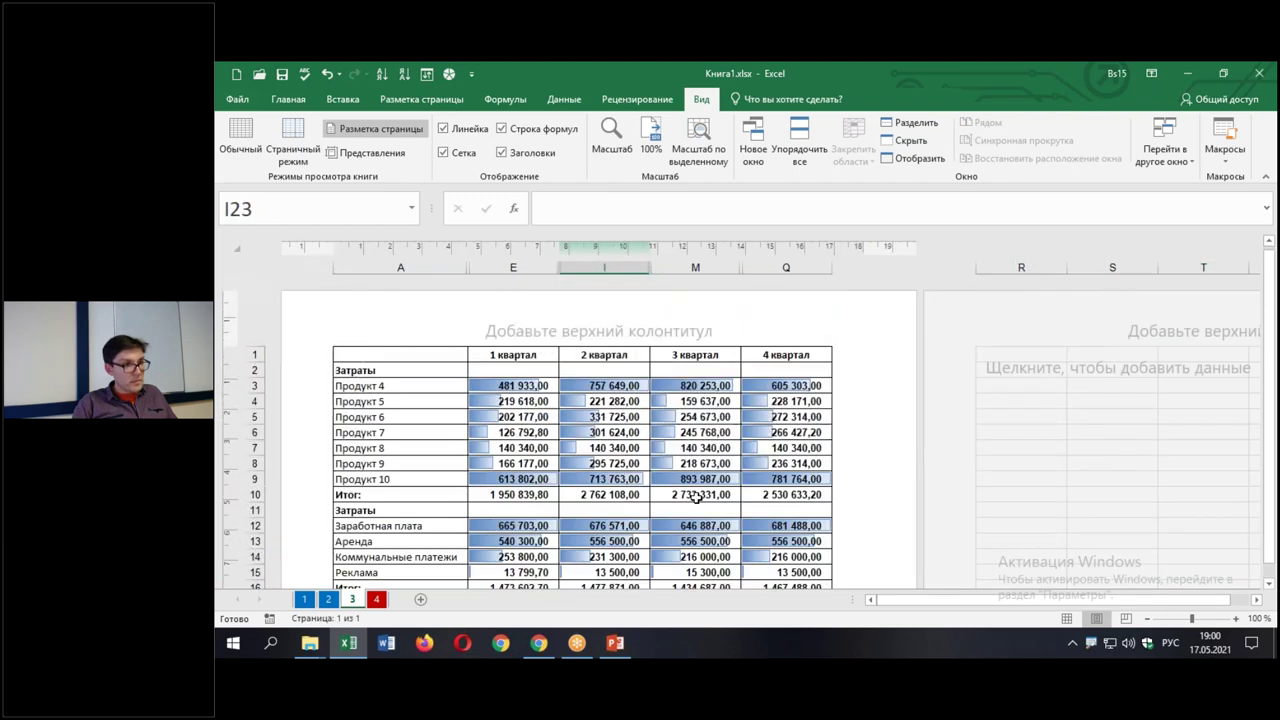
scroll(446, 432, down, 3)
scroll(444, 420, up, 3)
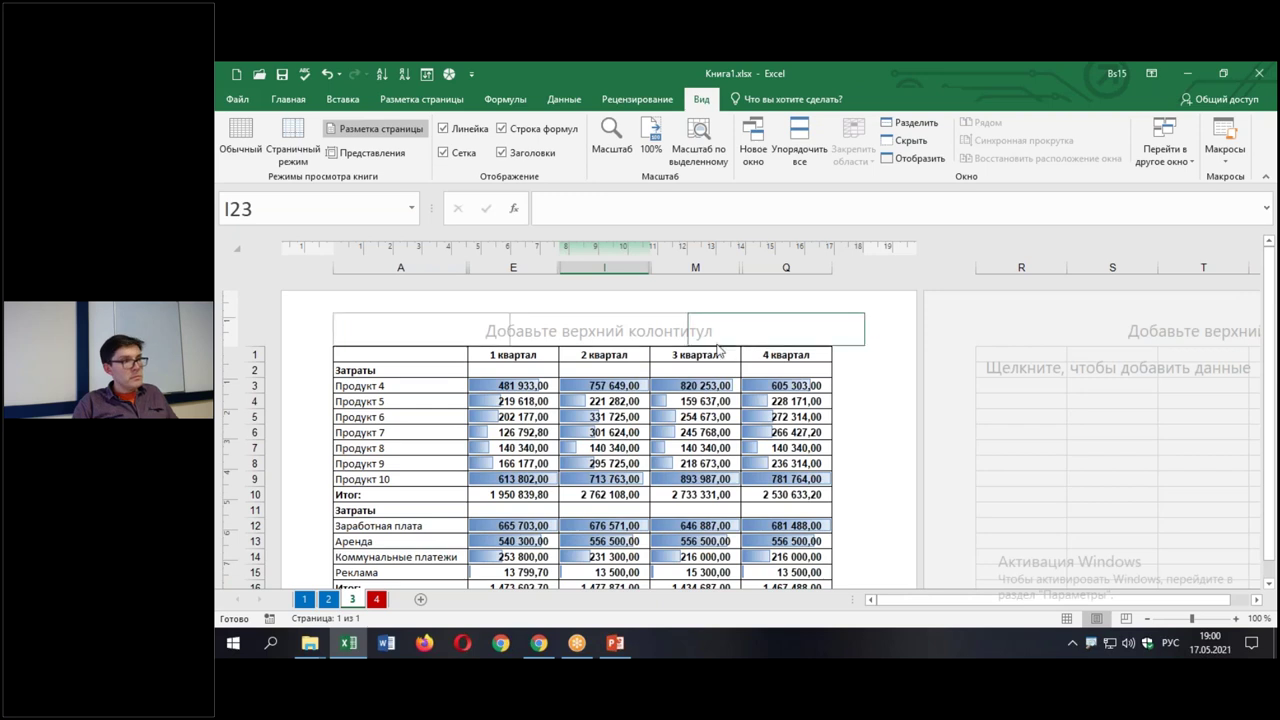
Set custom page margins for sheet 3 with 2,3 on the left and 1 on the right, centering the table horizontally
click(605, 339)
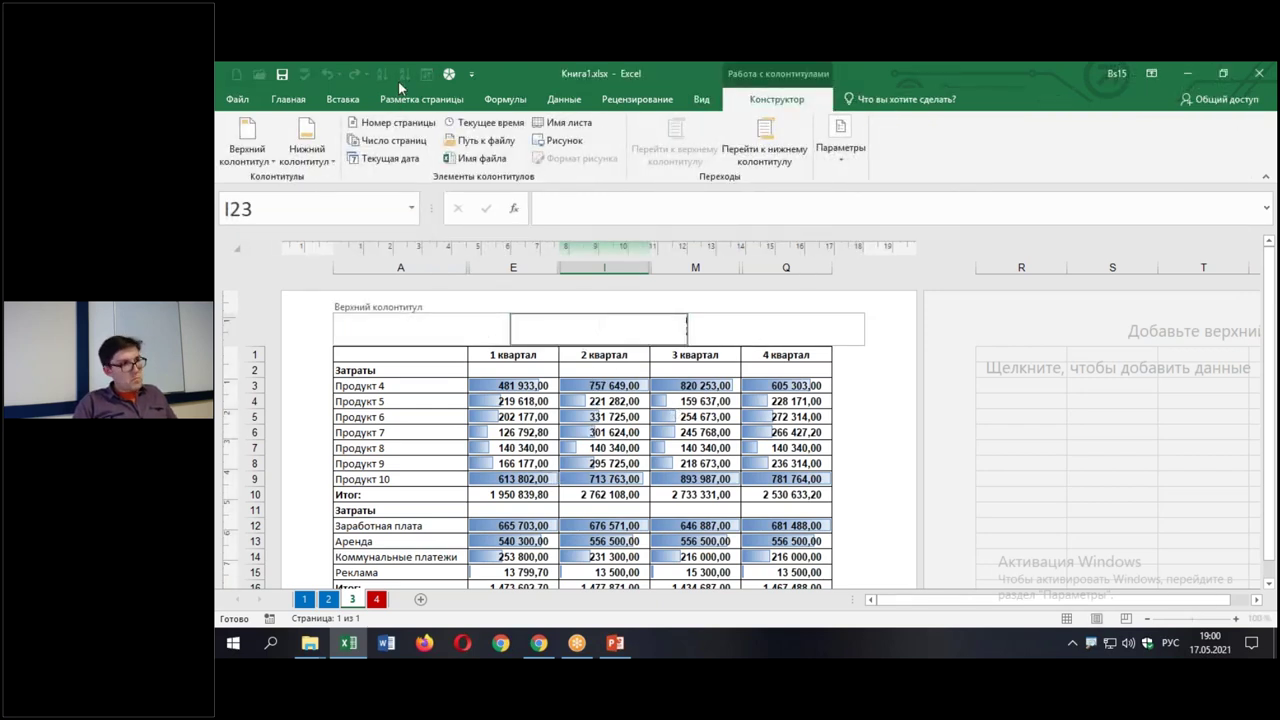
click(373, 98)
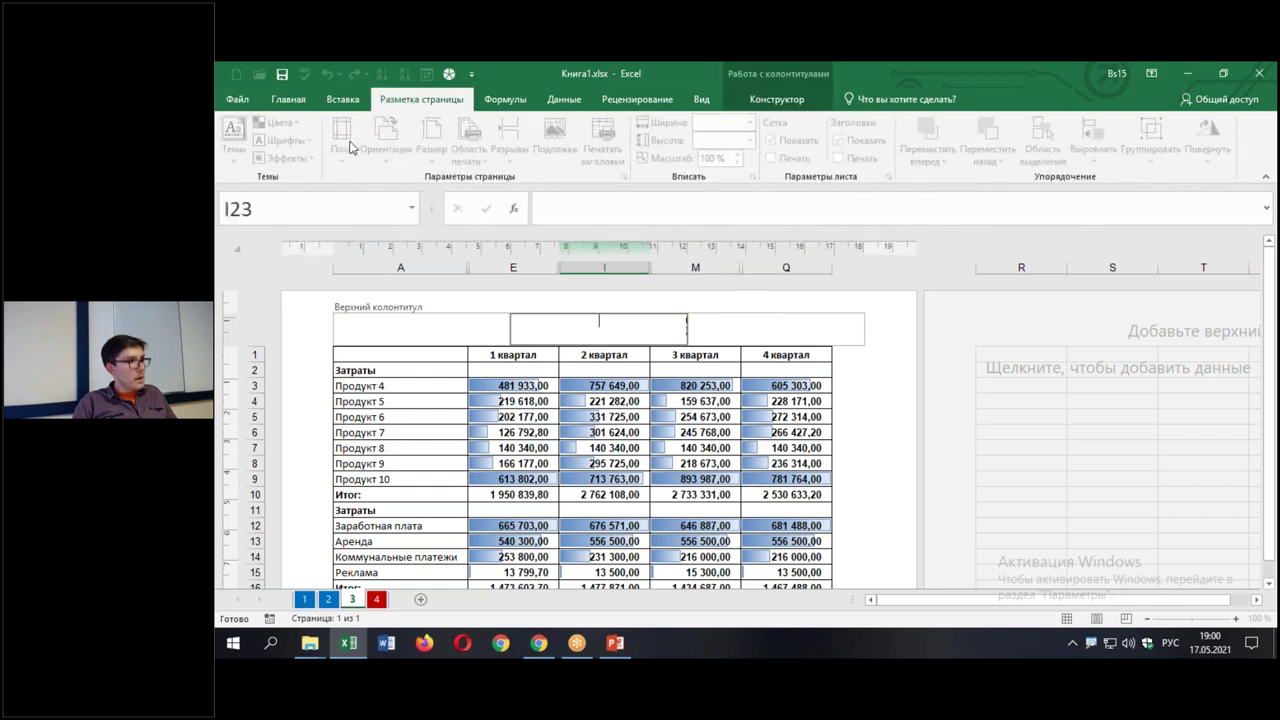
click(576, 508)
click(341, 135)
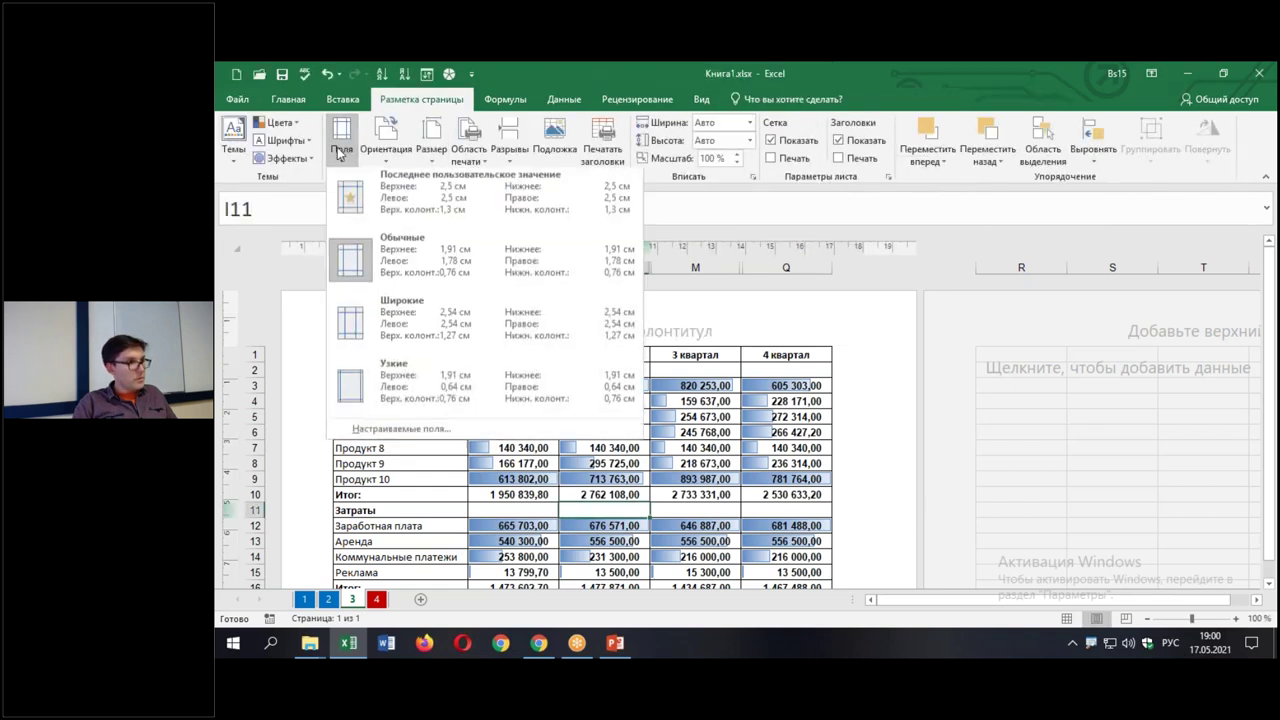
click(434, 432)
click(747, 298)
click(902, 307)
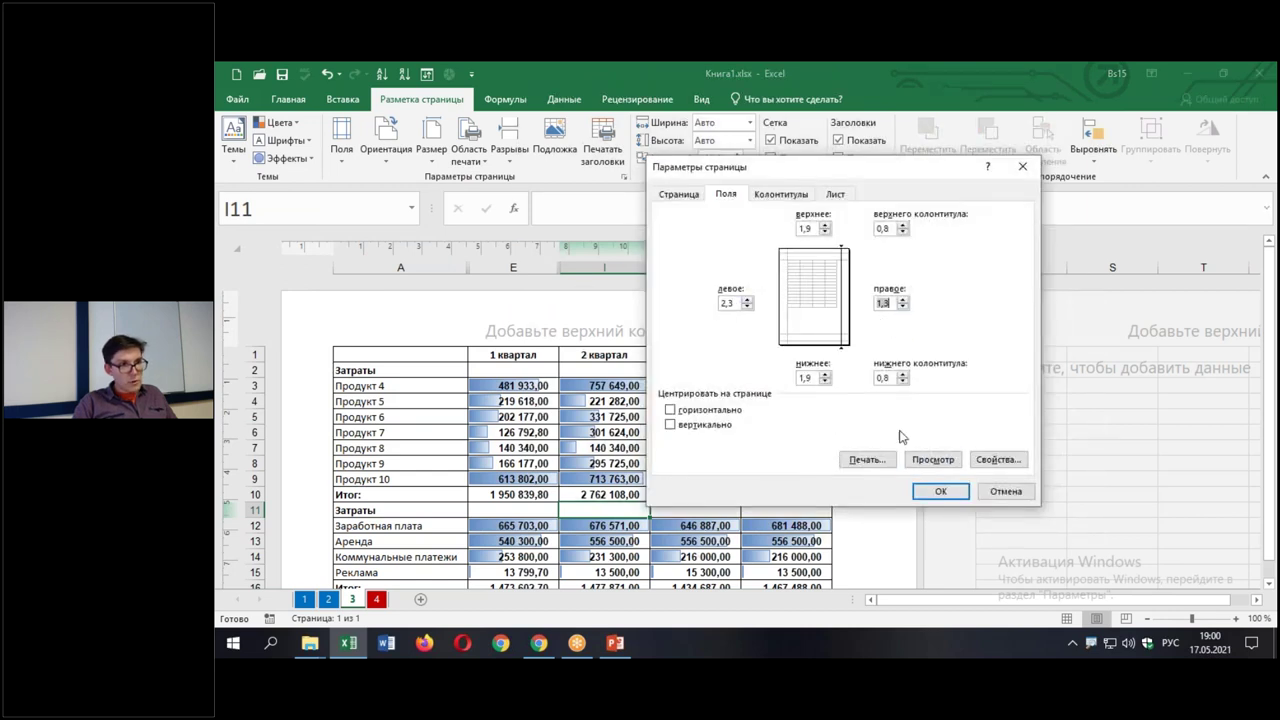
key(BackSpace)
text(1)
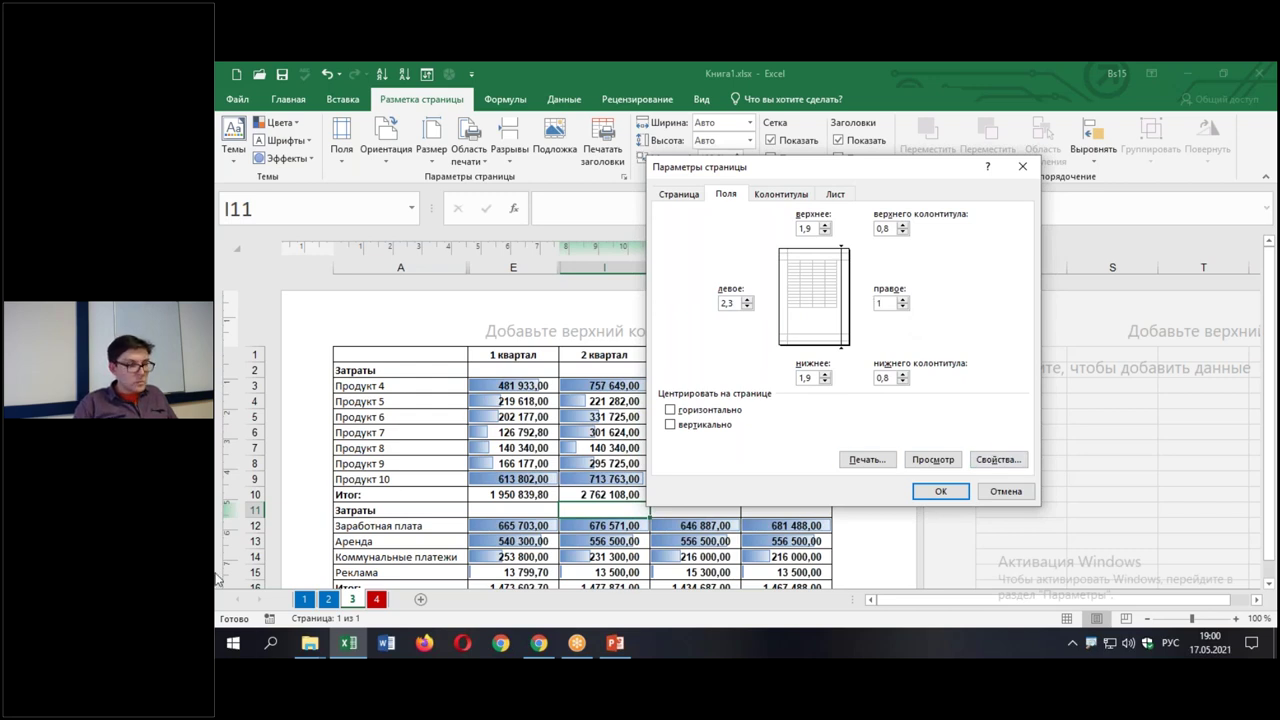
click(670, 410)
click(670, 425)
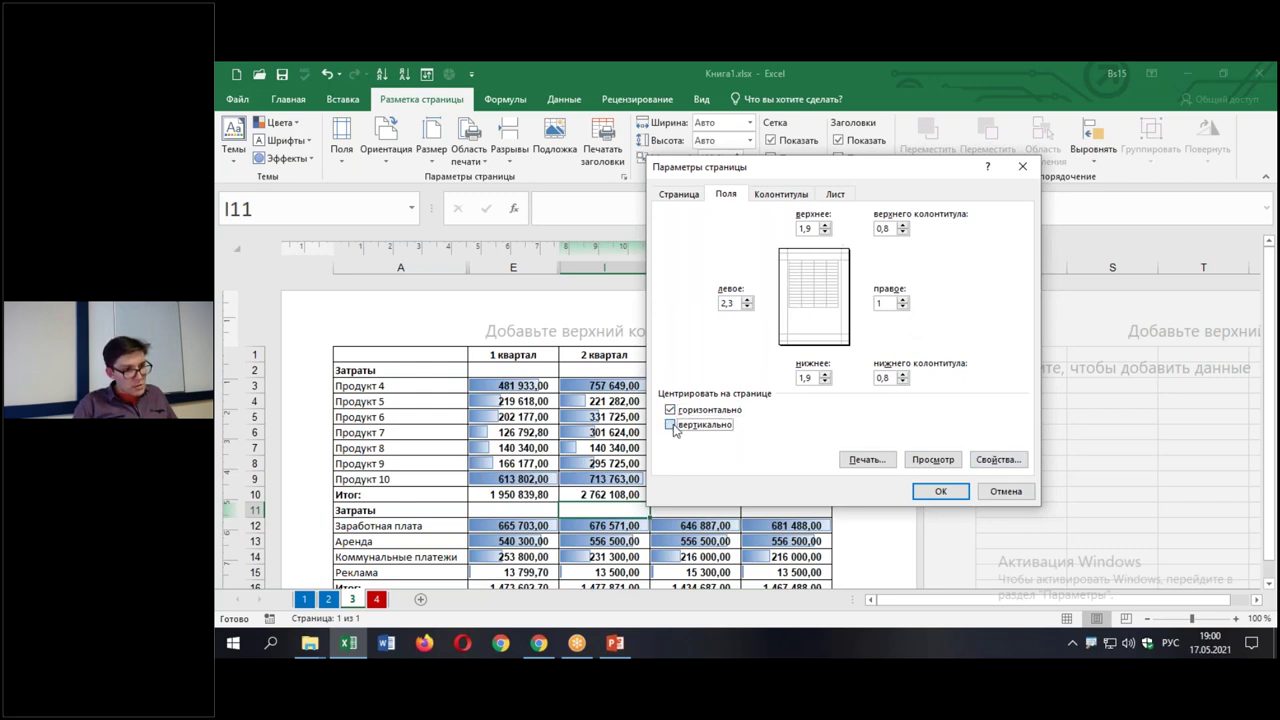
click(940, 491)
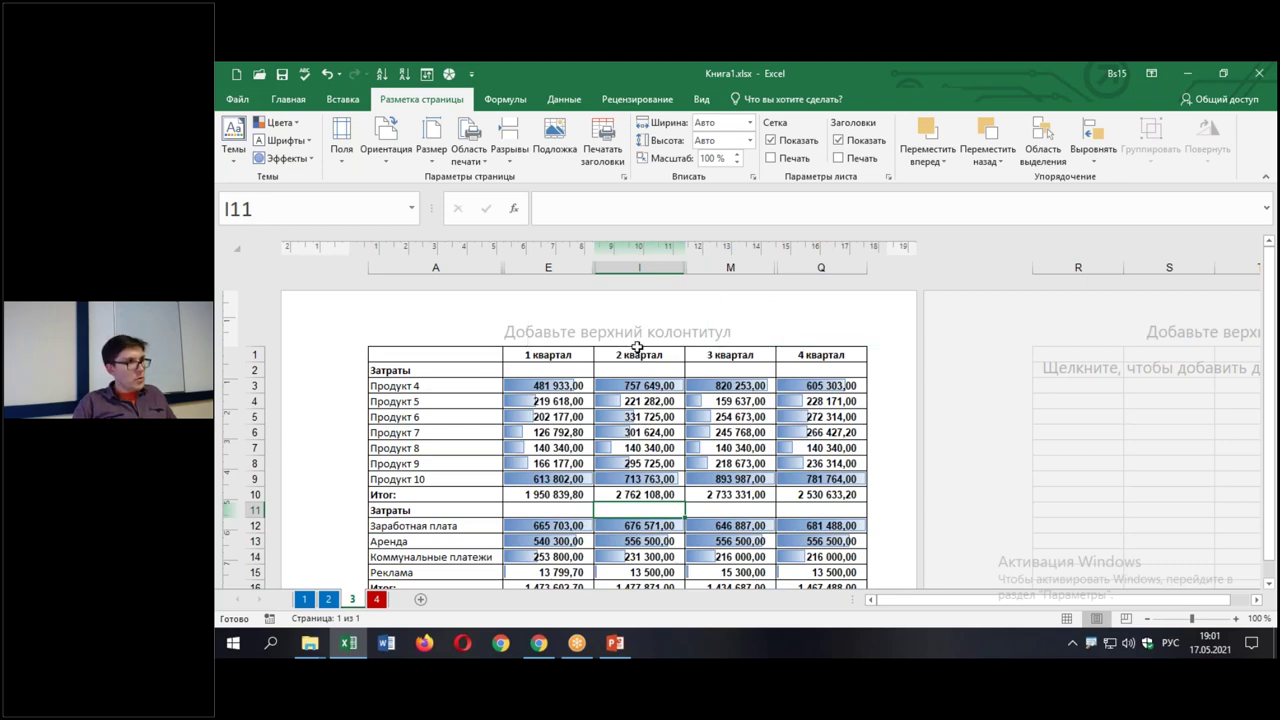
Insert the page number in the middle section of sheet 3's page footer
scroll(637, 347, down, 4)
scroll(629, 340, up, 4)
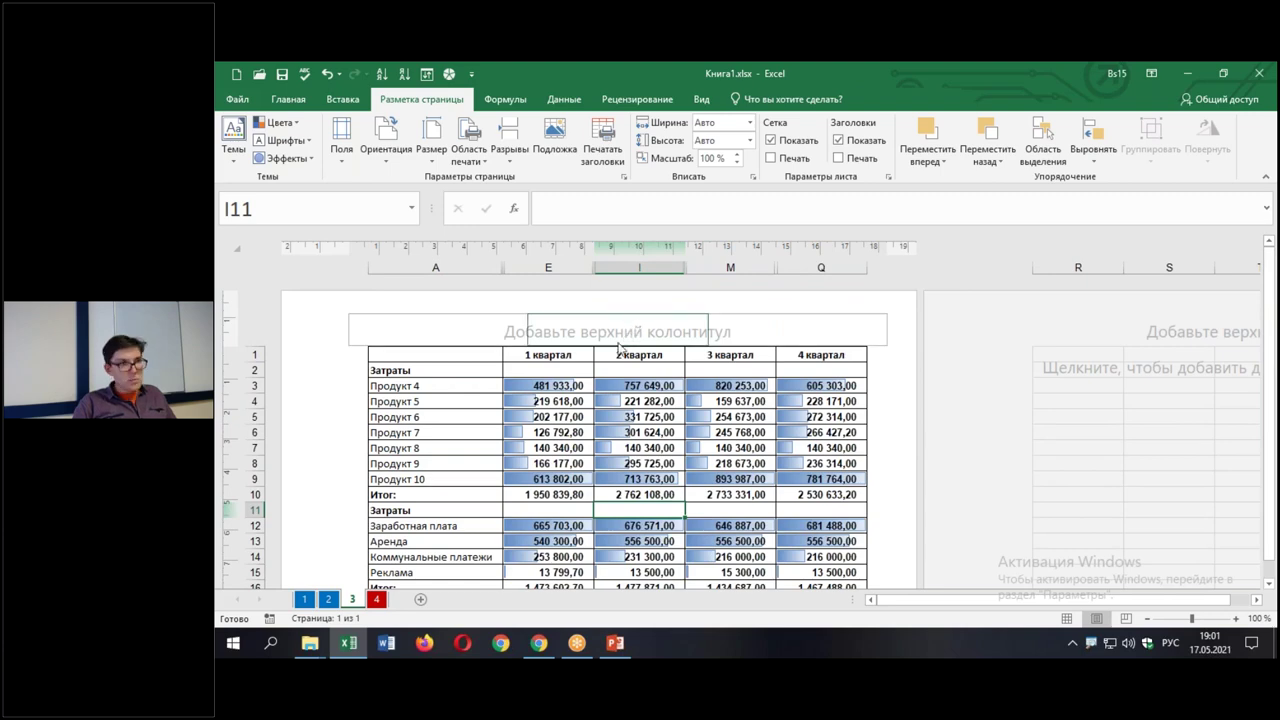
scroll(618, 346, down, 12)
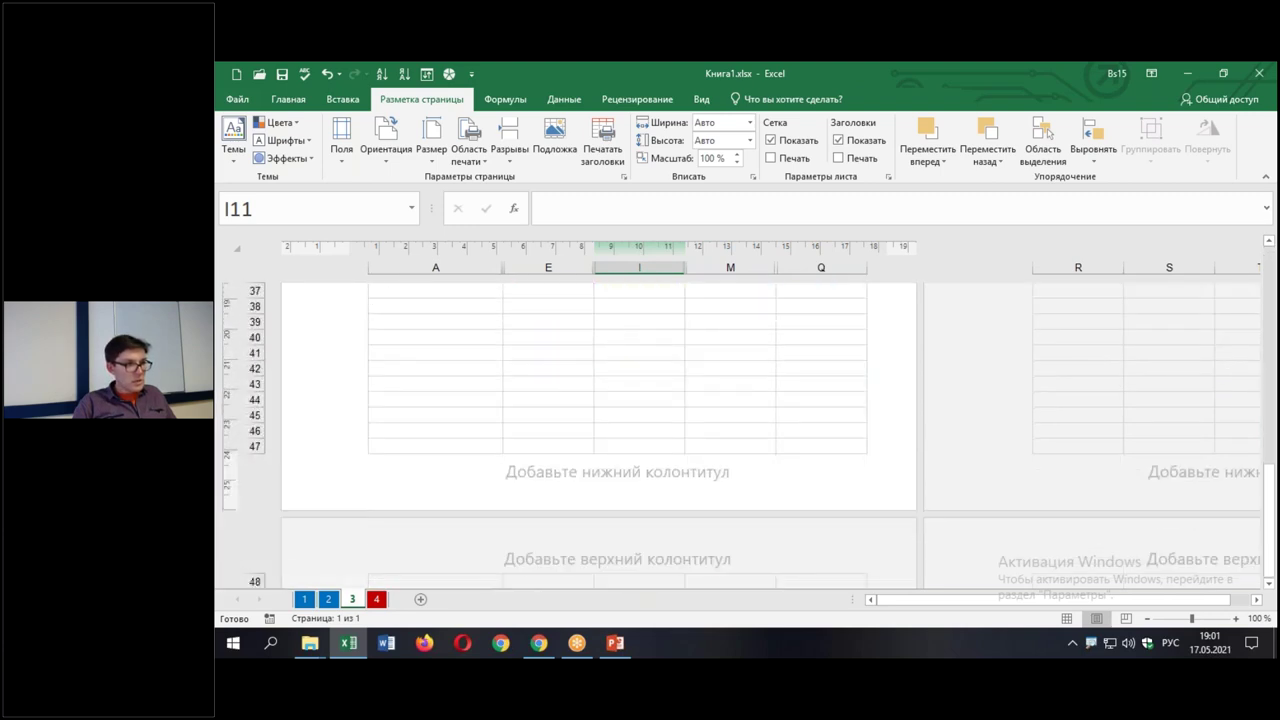
click(620, 471)
click(778, 100)
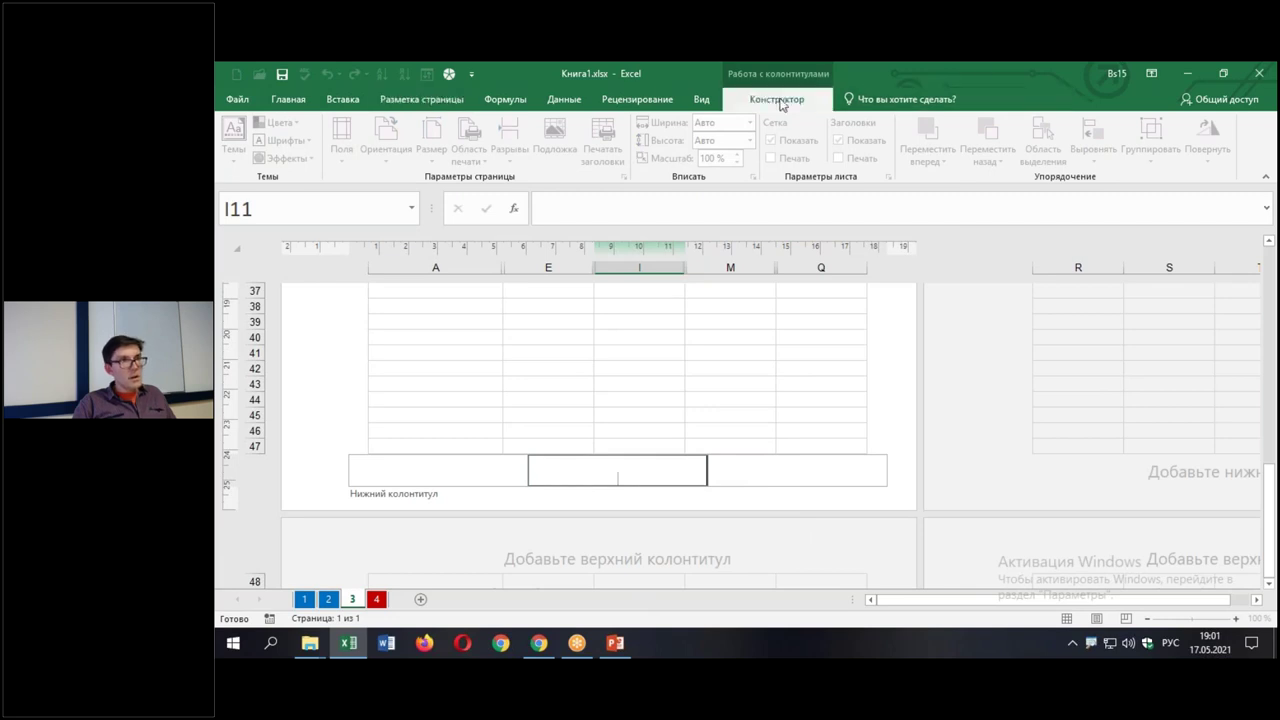
click(390, 122)
click(740, 352)
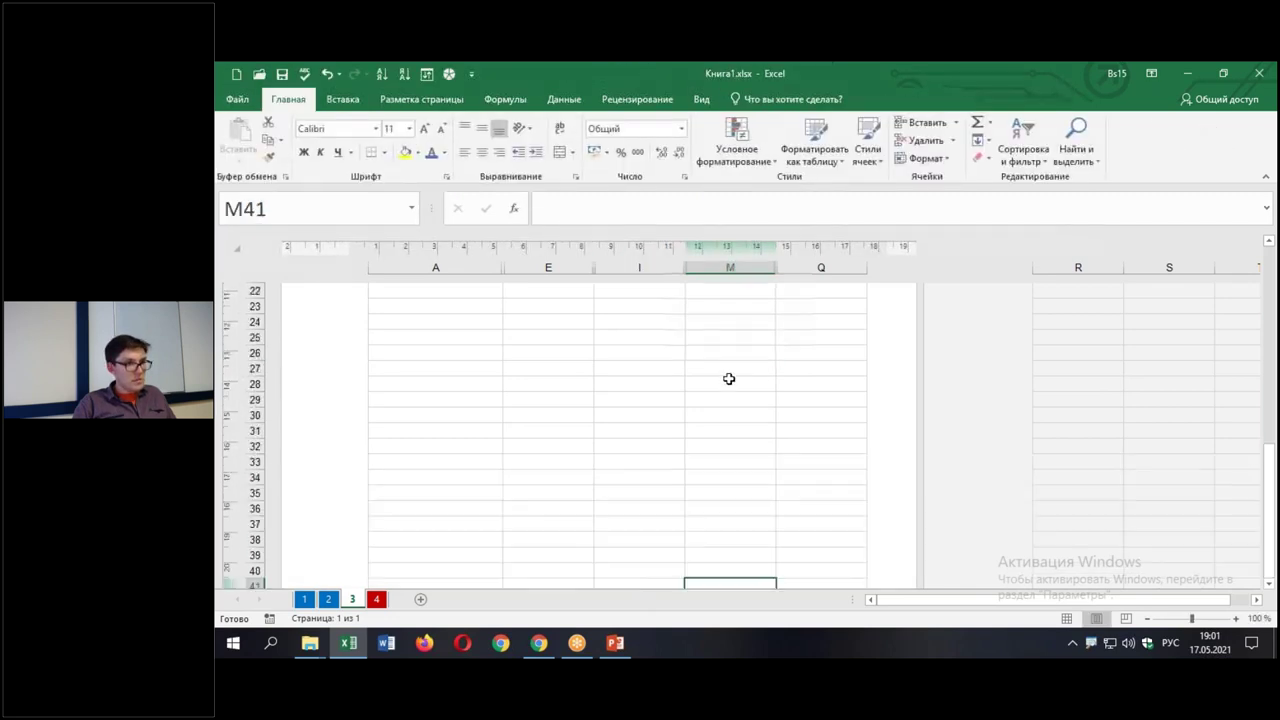
Insert the current date in the middle section of sheet 3's page header
scroll(729, 378, up, 8)
click(617, 330)
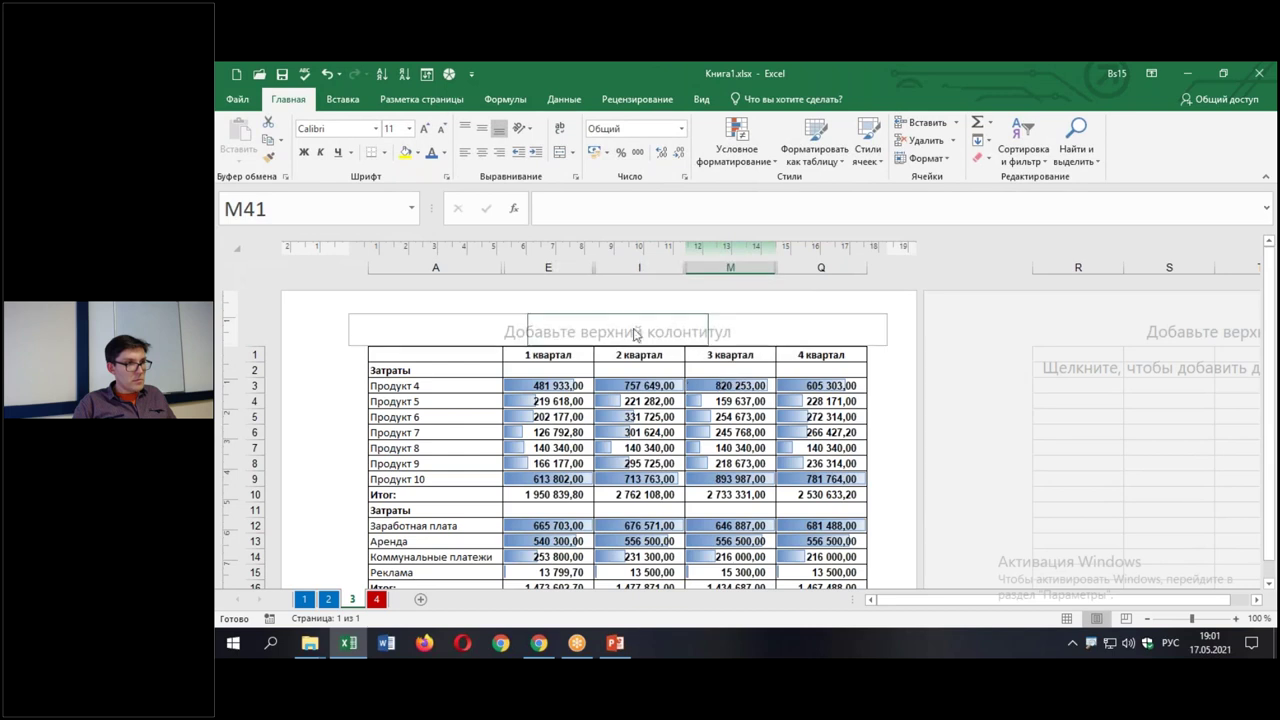
click(412, 162)
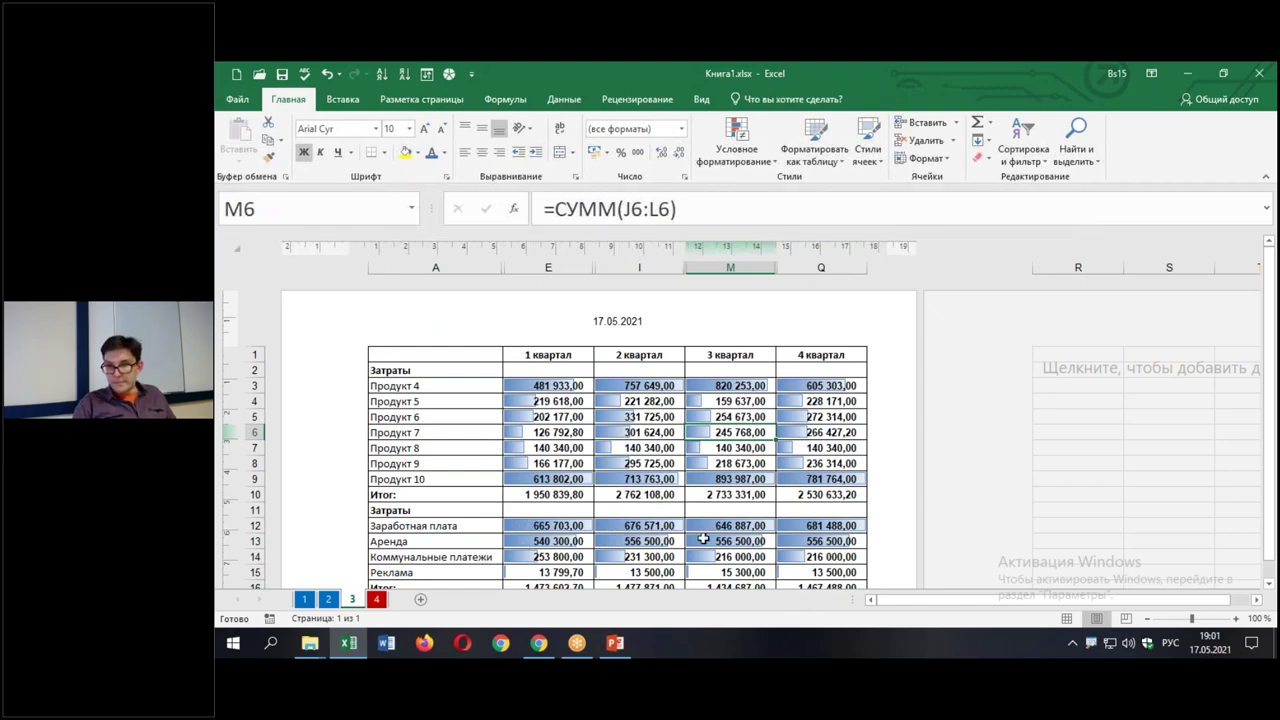
Set the upper table block from A1 to column Q, row 10 (the first Итог row), as the print area
scroll(612, 425, down, 2)
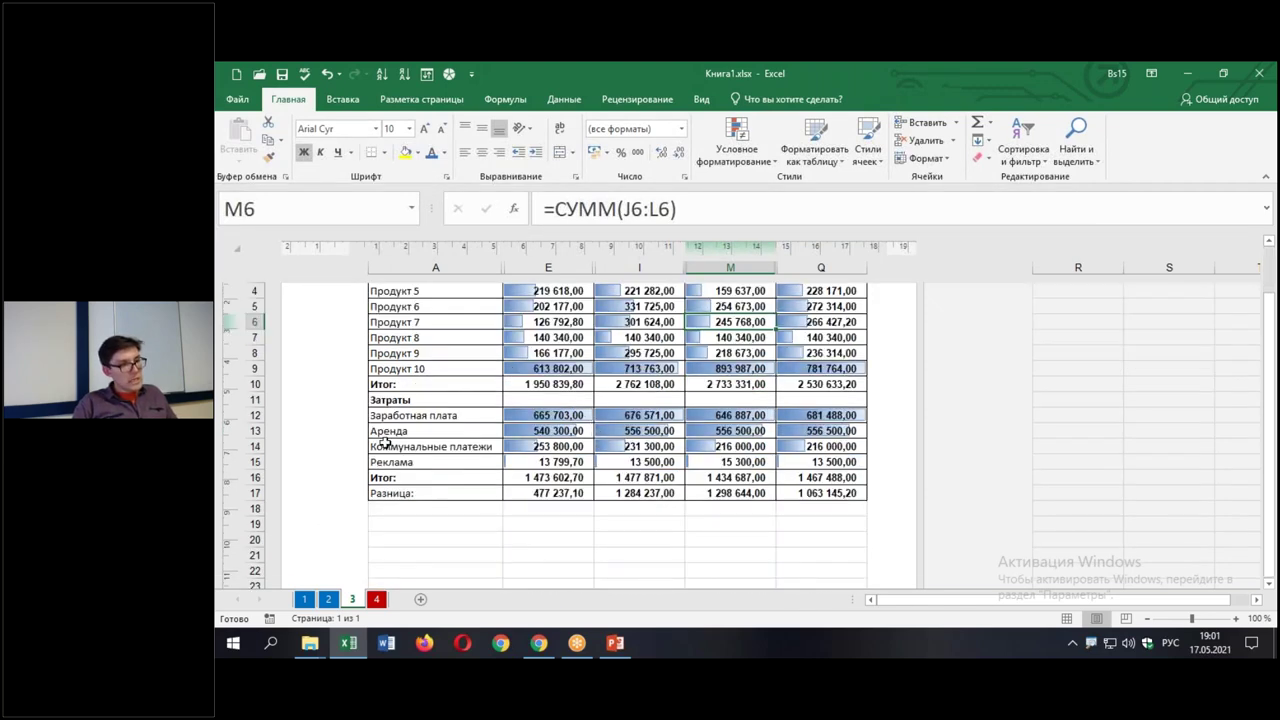
scroll(465, 447, up, 2)
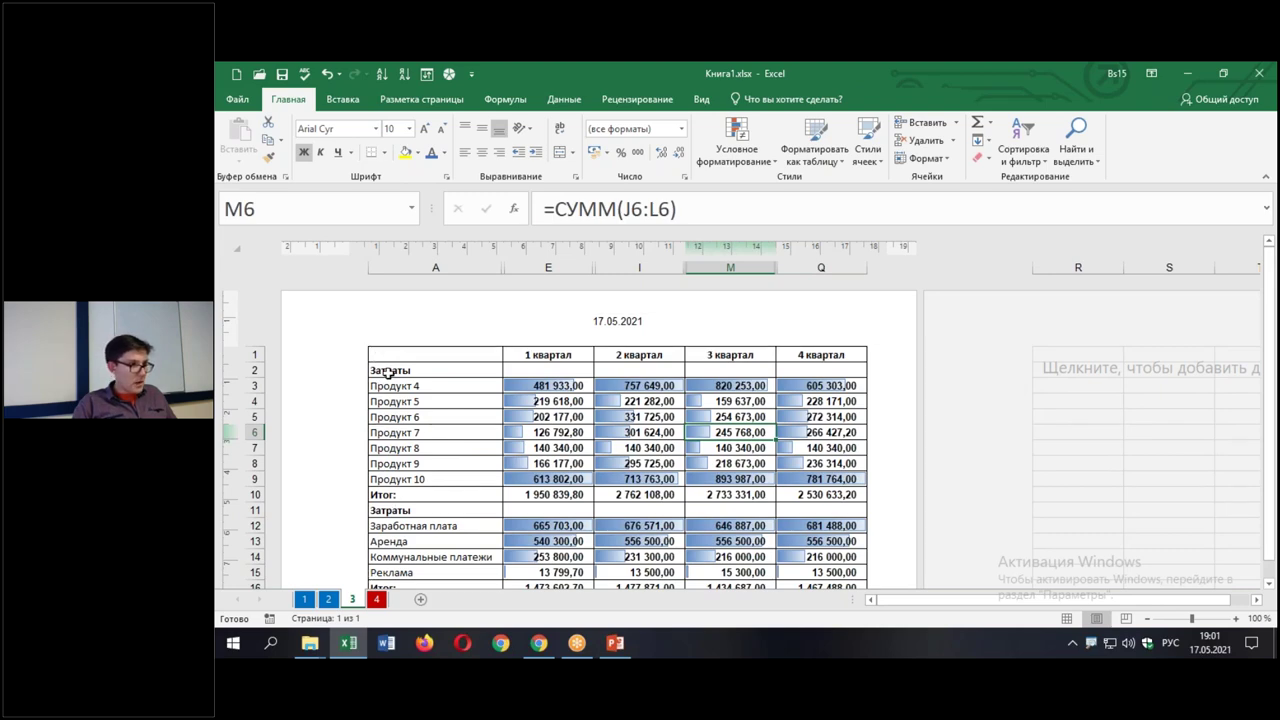
drag(378, 354, 851, 497)
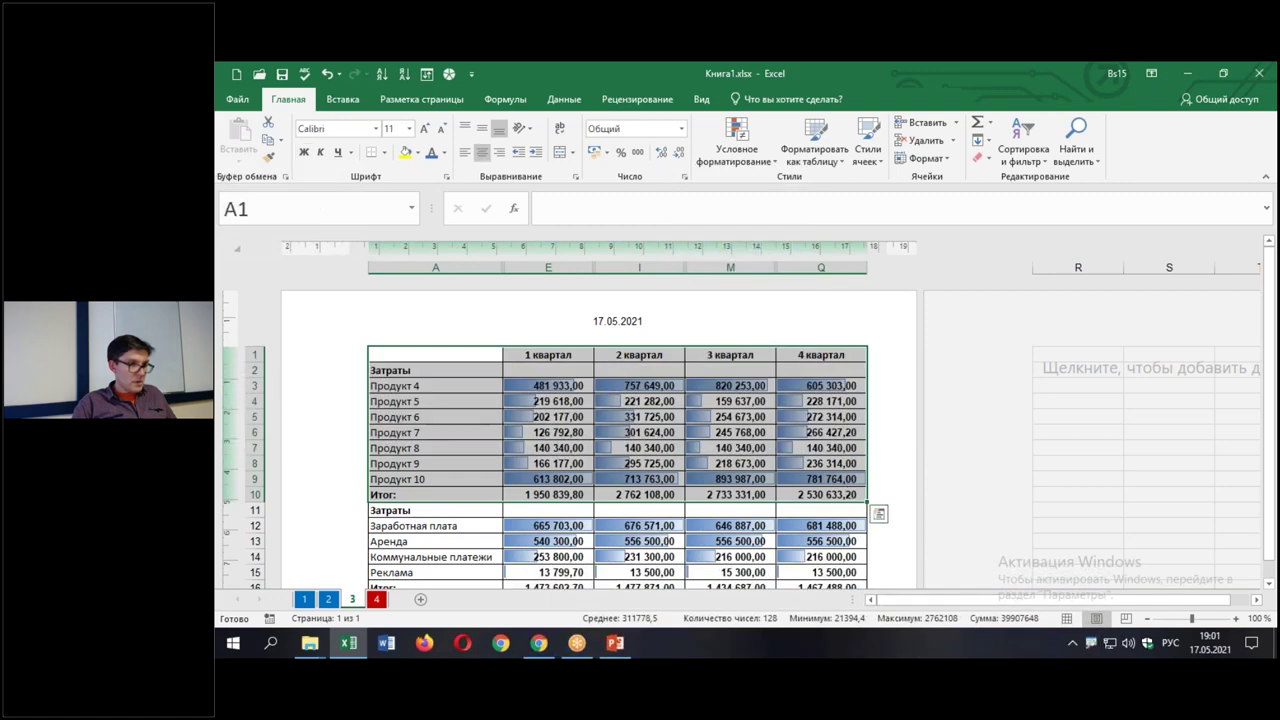
click(428, 99)
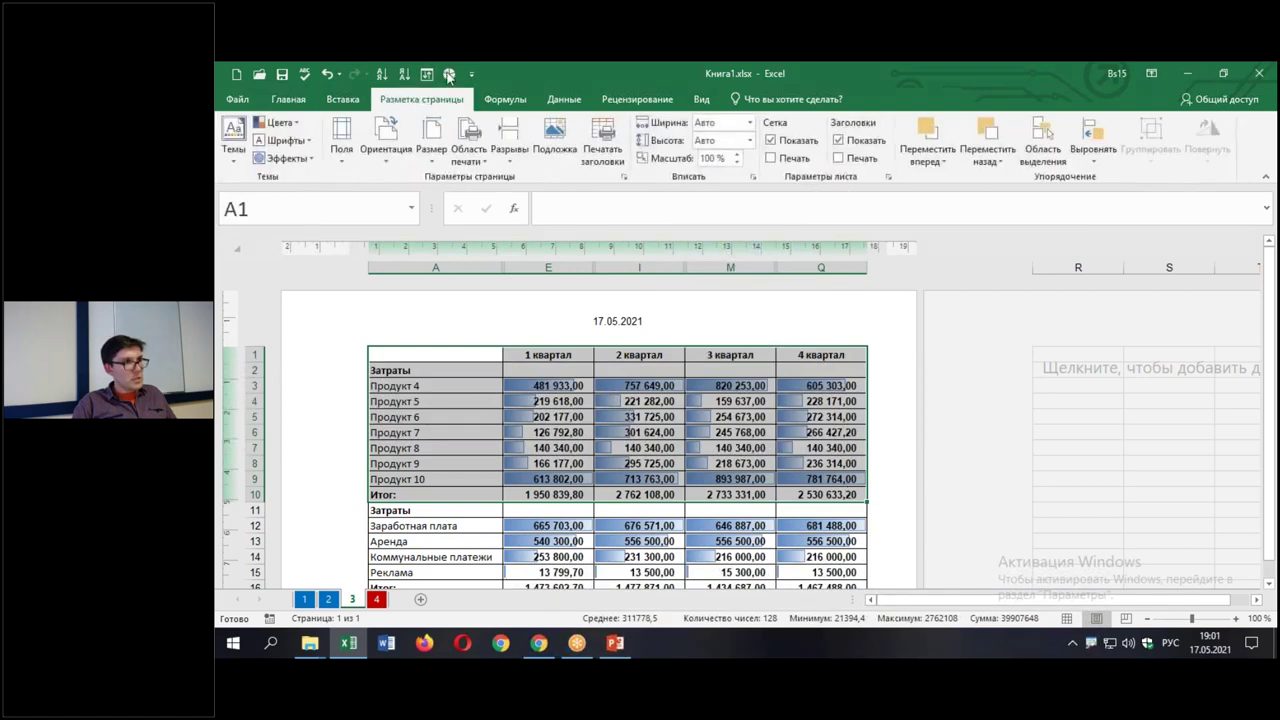
click(468, 143)
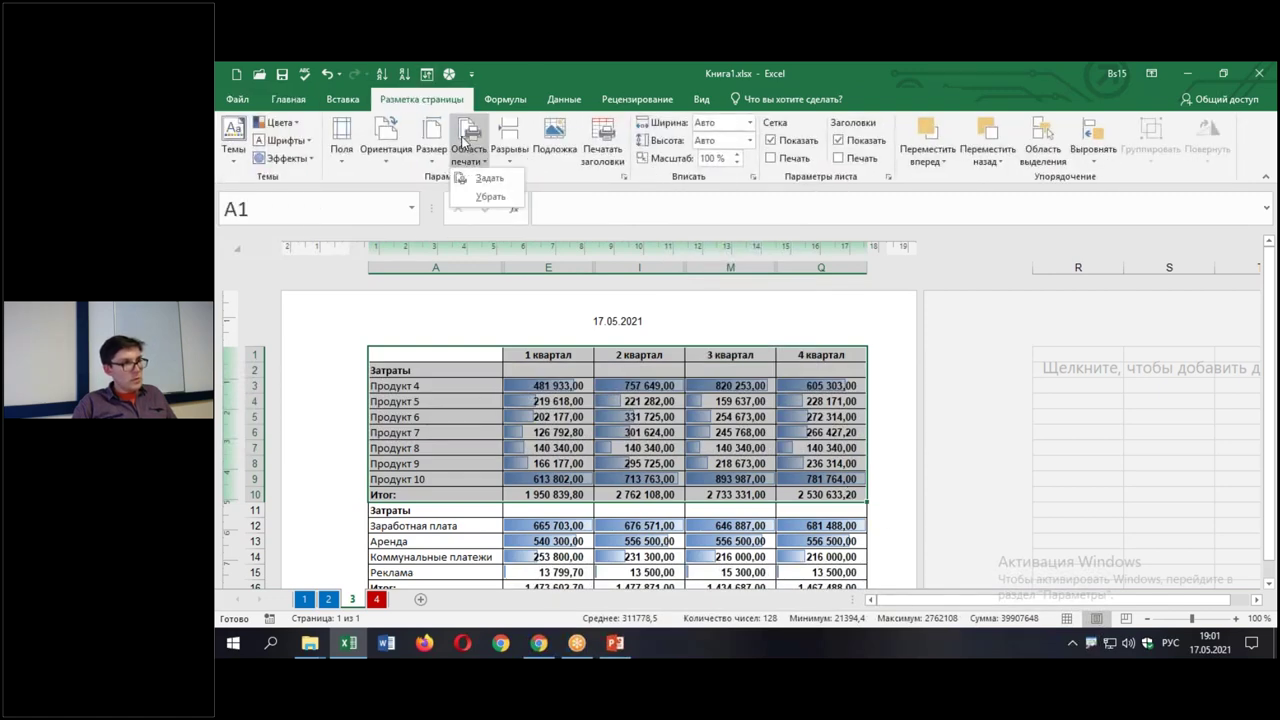
click(490, 179)
click(594, 546)
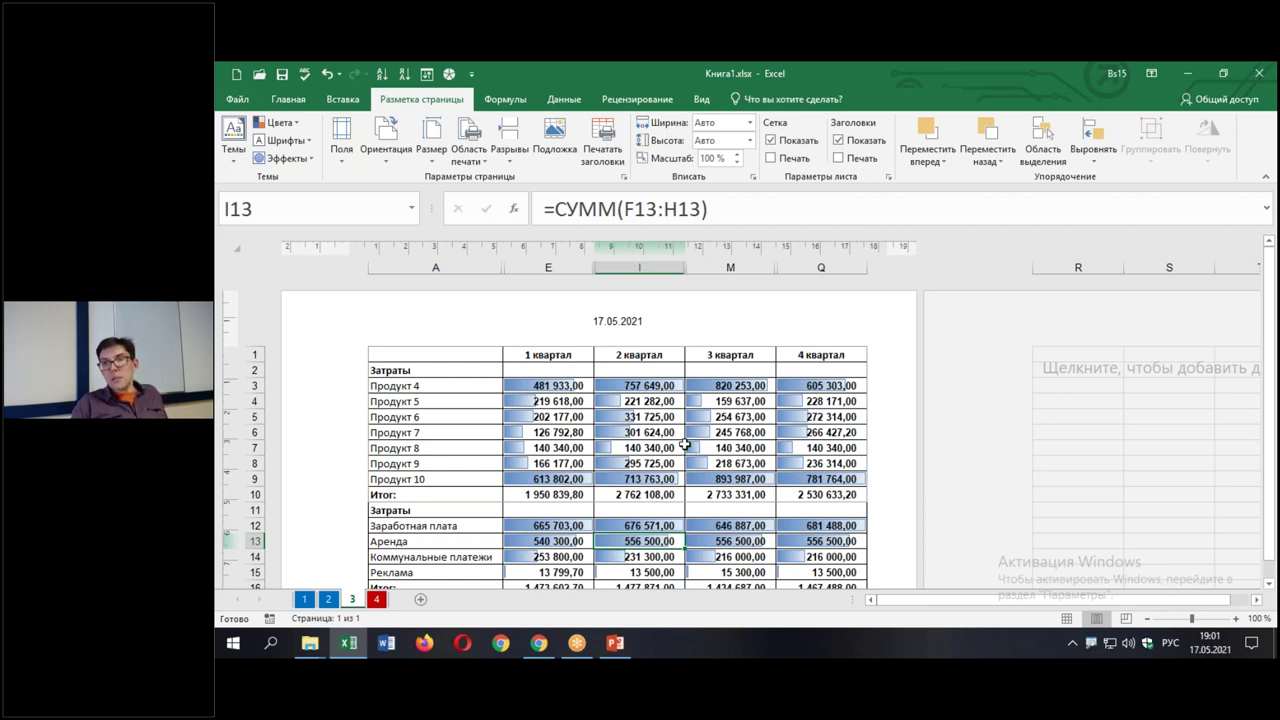
Check the print preview of sheet 3 and return to the worksheet
click(237, 99)
click(264, 315)
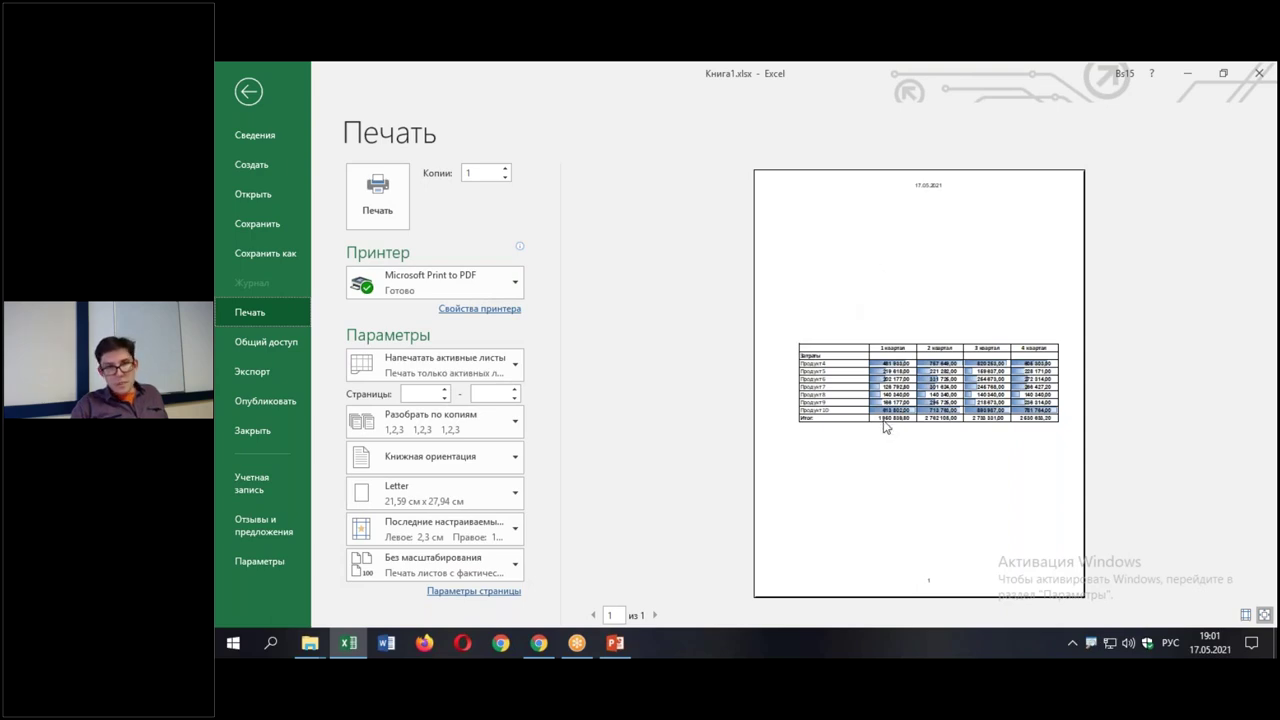
click(249, 92)
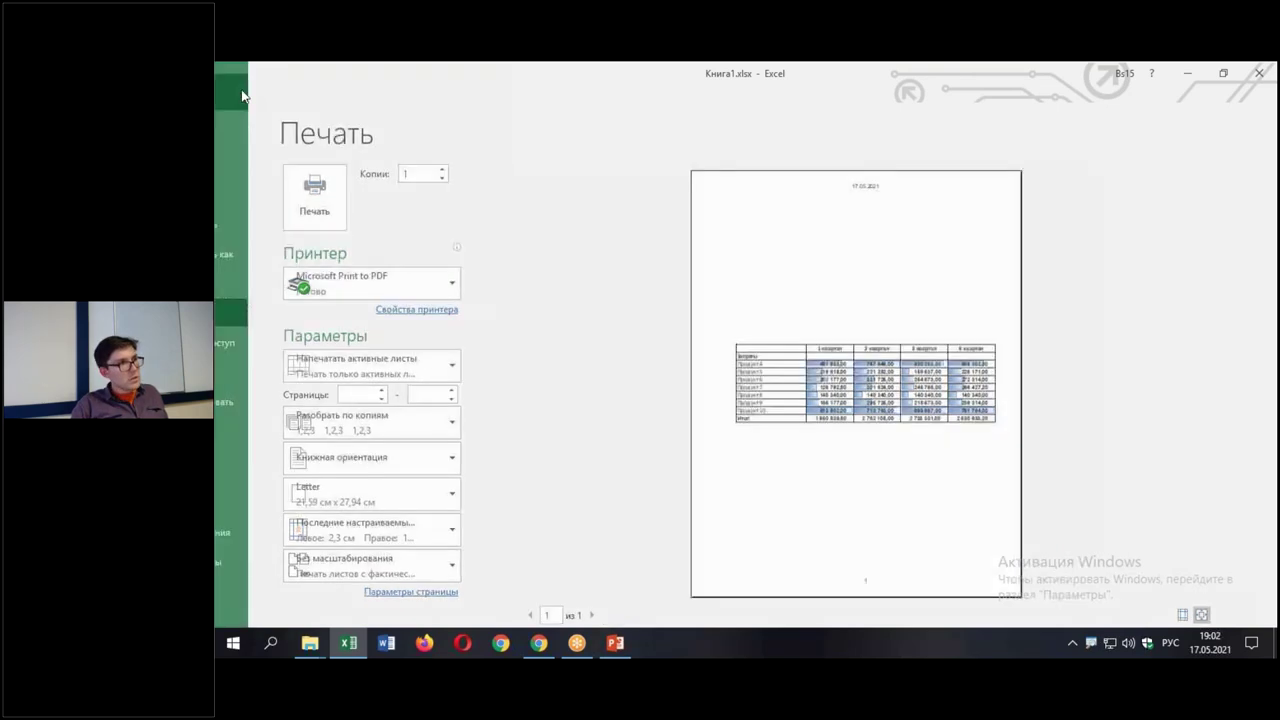
Turn off vertical centering on the page in the custom margin settings of sheet 3
click(341, 140)
click(372, 432)
click(700, 428)
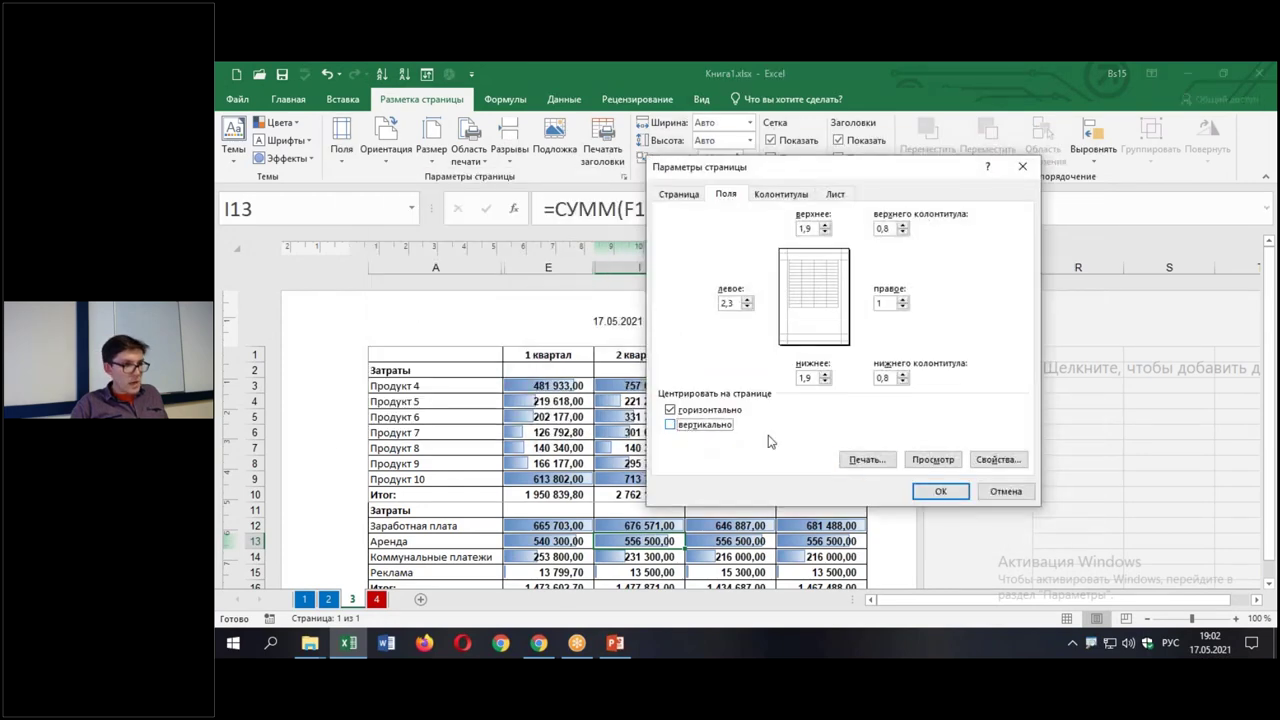
click(937, 487)
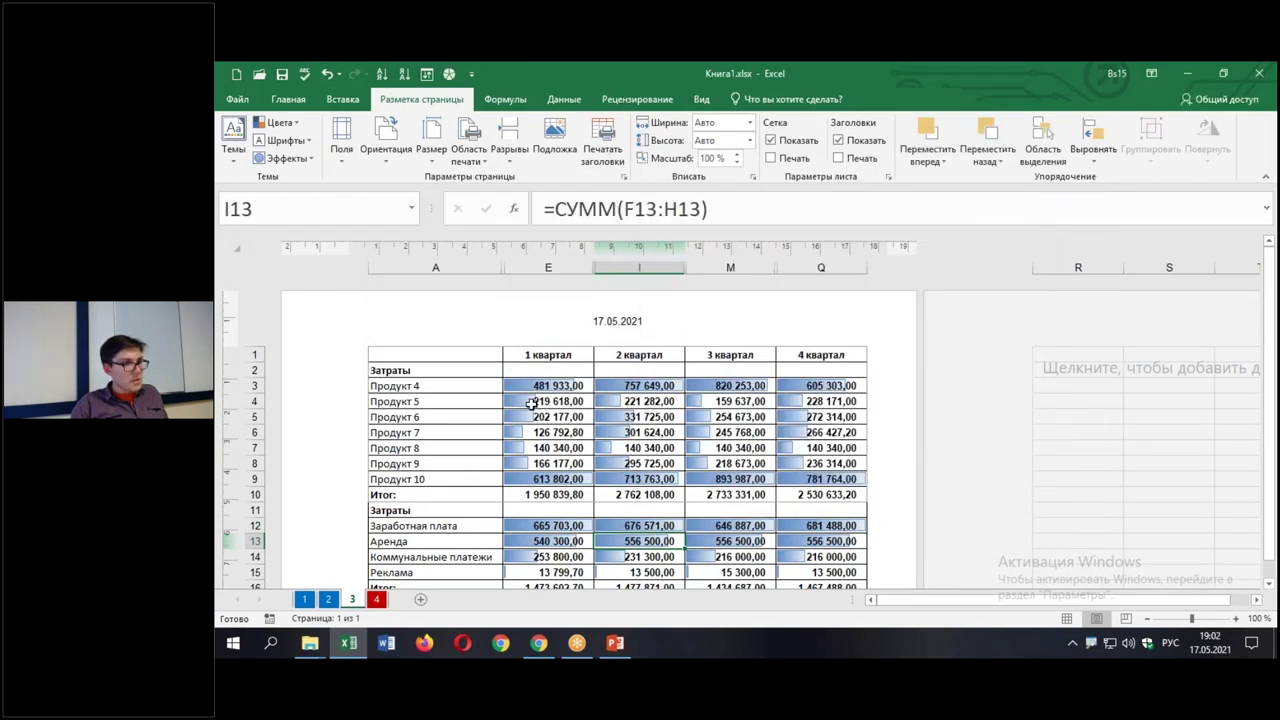
Save the current layout as a custom view named Лист3_печать, including print settings and hidden rows, columns and filter settings
click(698, 99)
click(368, 155)
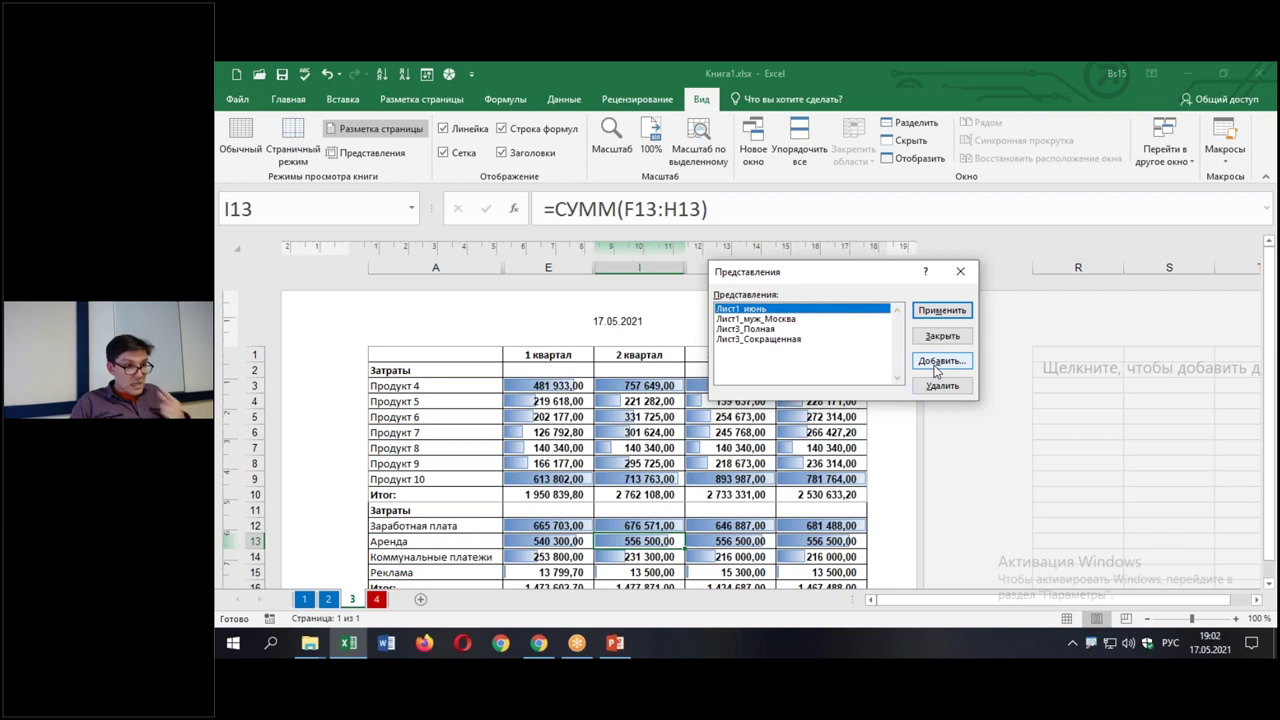
click(929, 364)
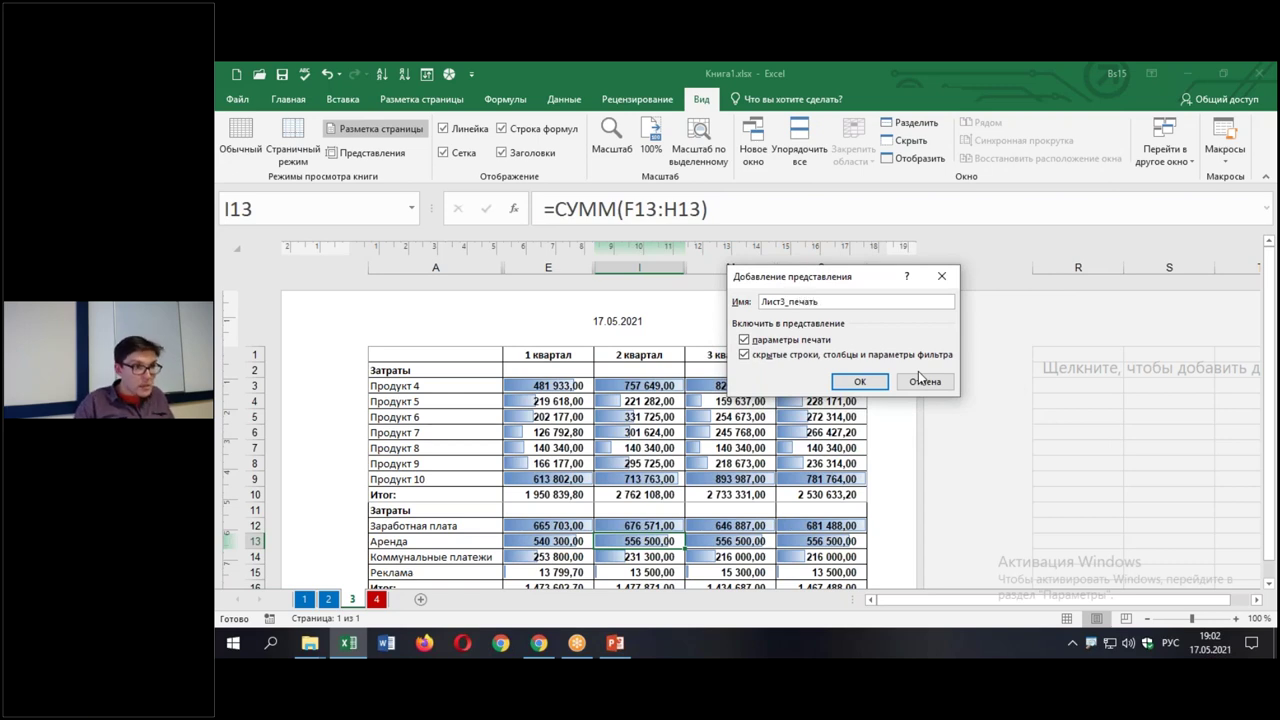
click(859, 382)
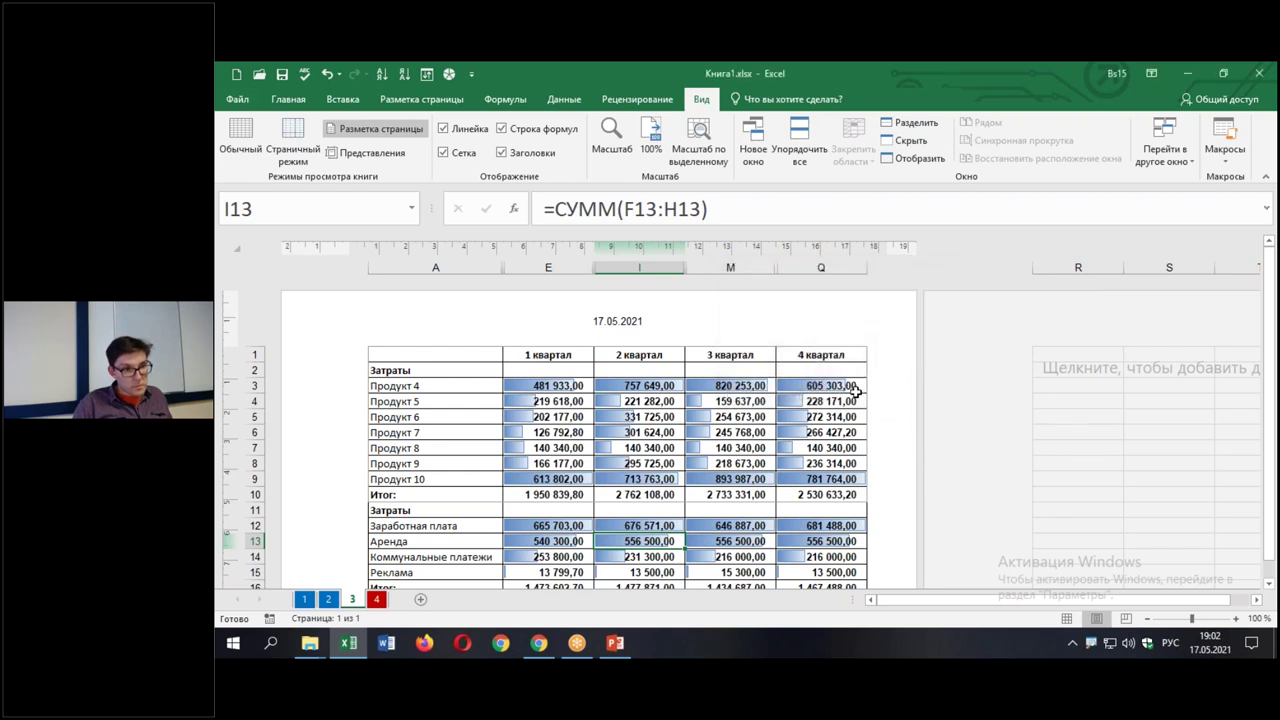
Select cell I7 and switch sheet 3 back to Normal view
key(Up)
key(Up)
key(Up)
key(Up)
key(Up)
key(Up)
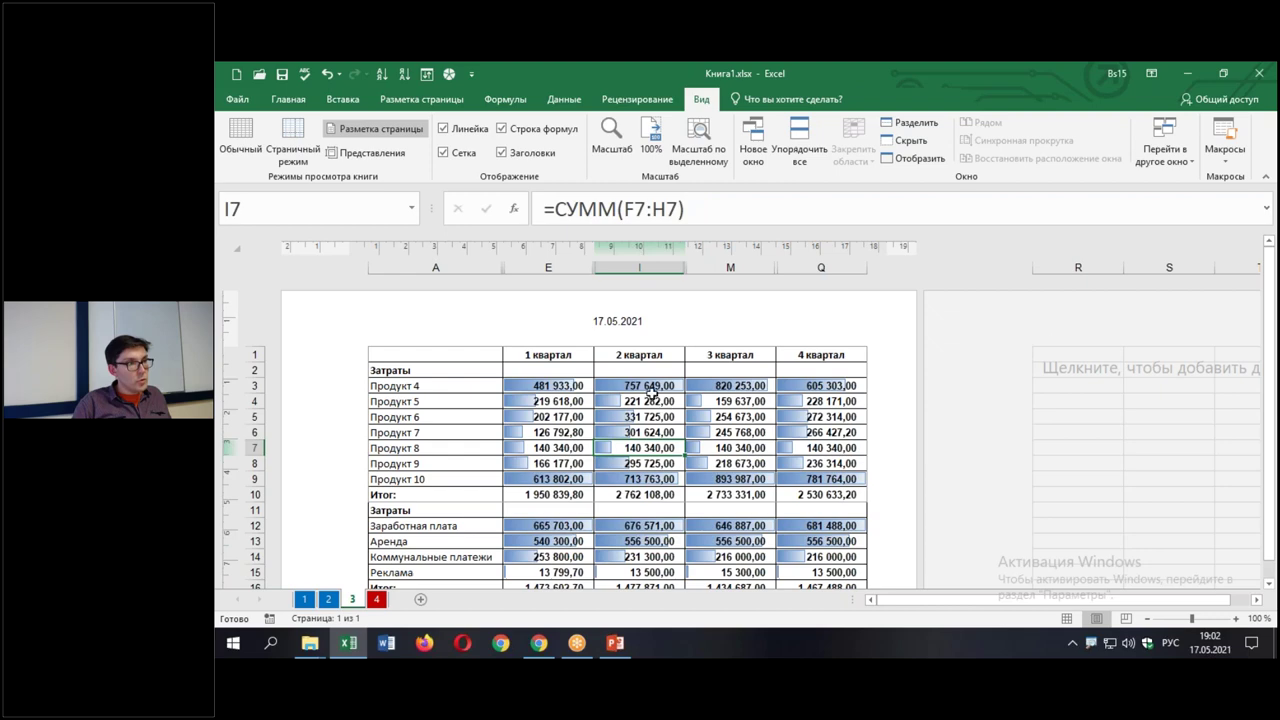
click(1067, 619)
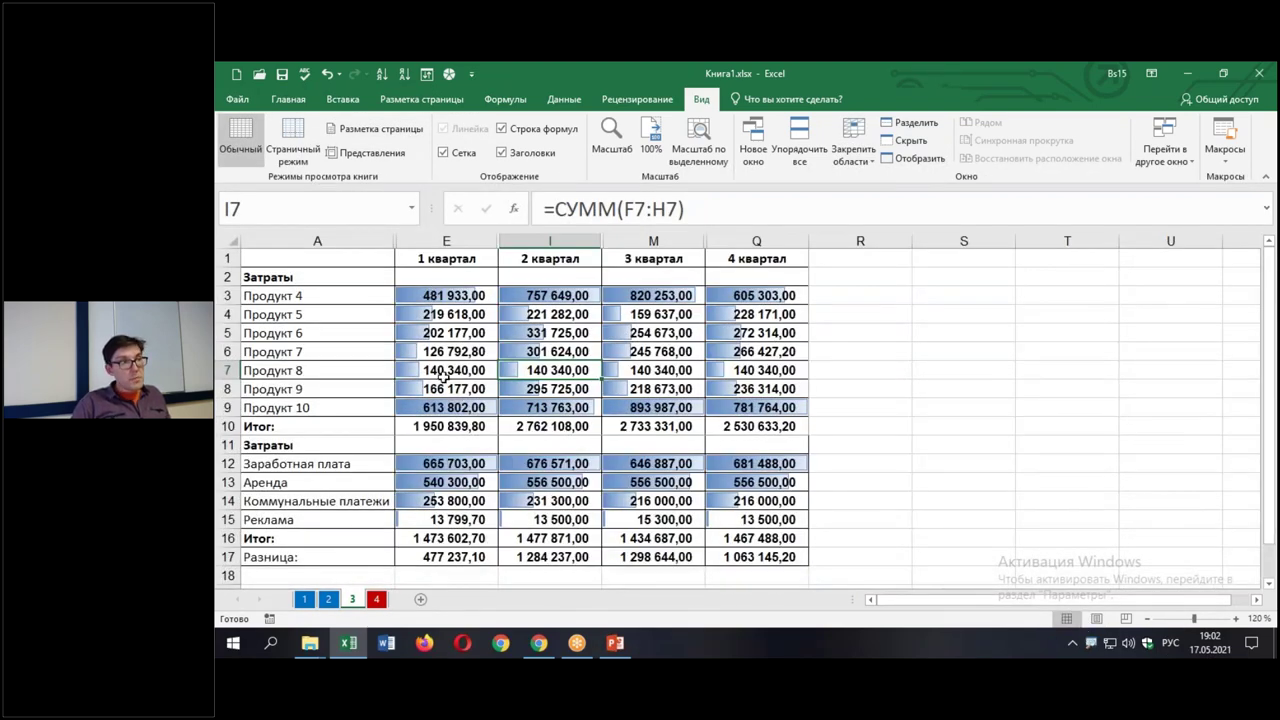
Apply the saved custom view Лист3_Полная, zoom out to 60 % and select cell E21 below the table
click(366, 152)
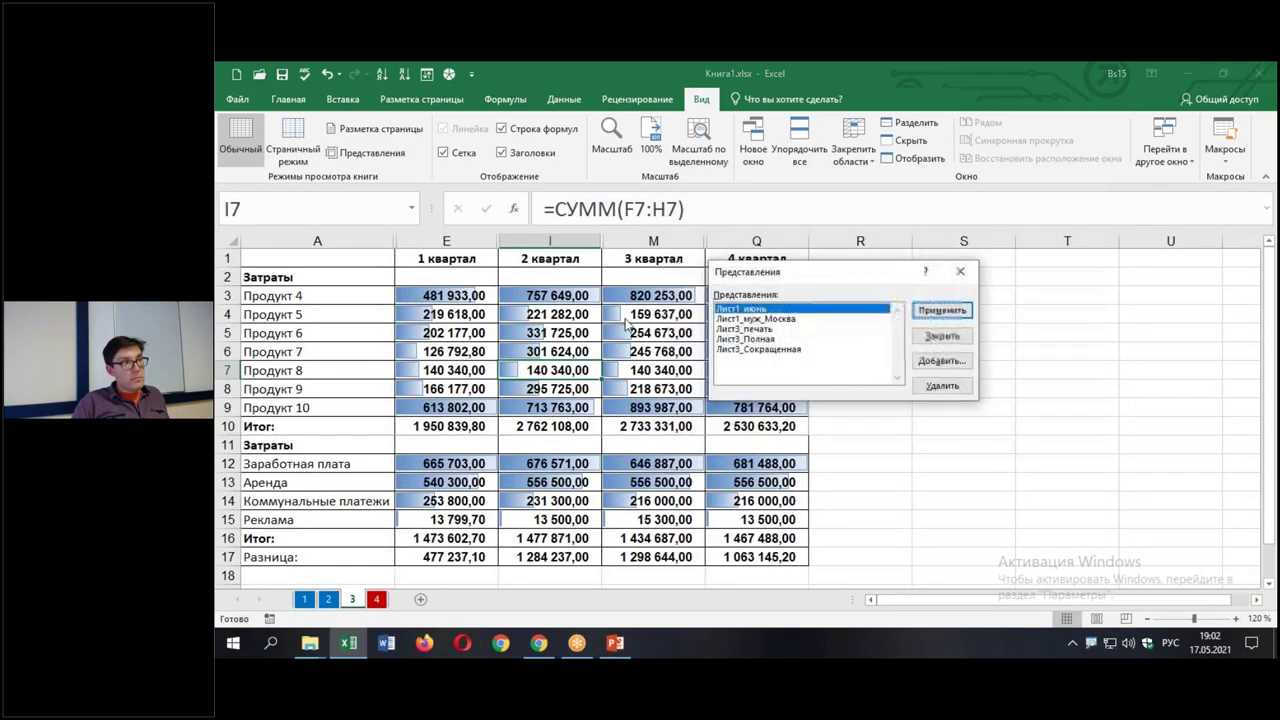
click(750, 329)
click(921, 306)
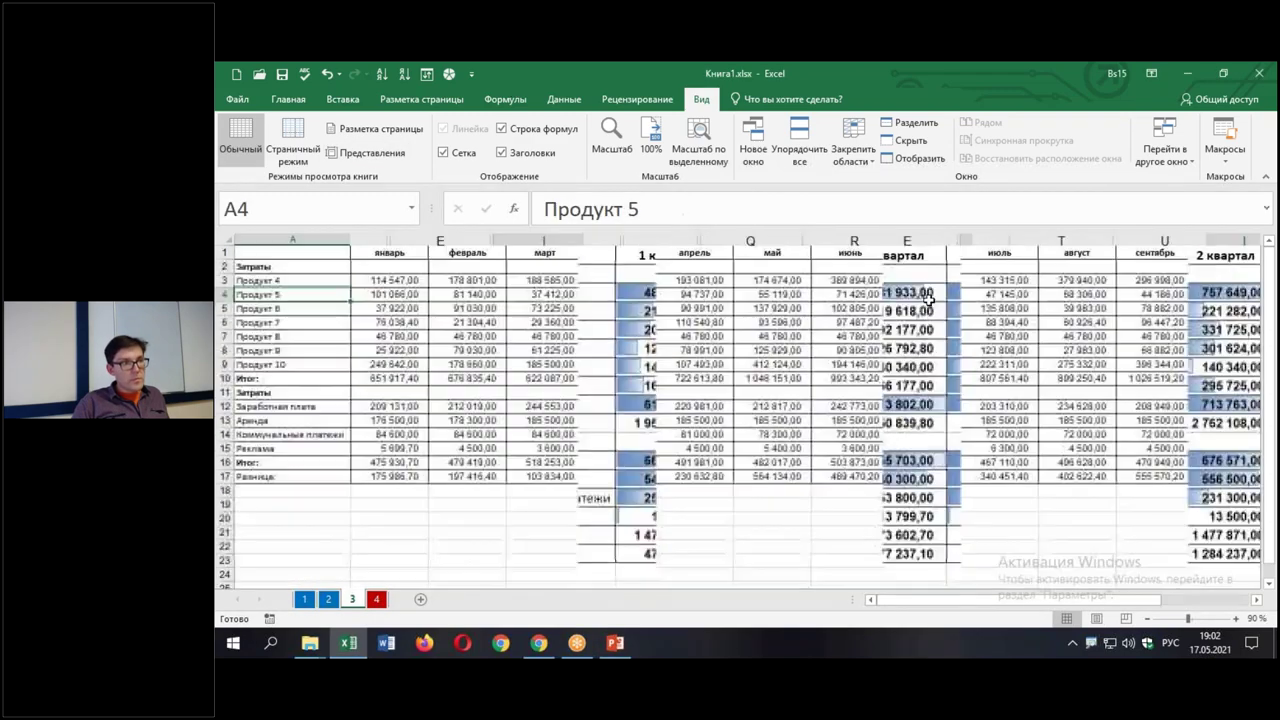
click(1148, 618)
click(1148, 618)
click(1148, 618)
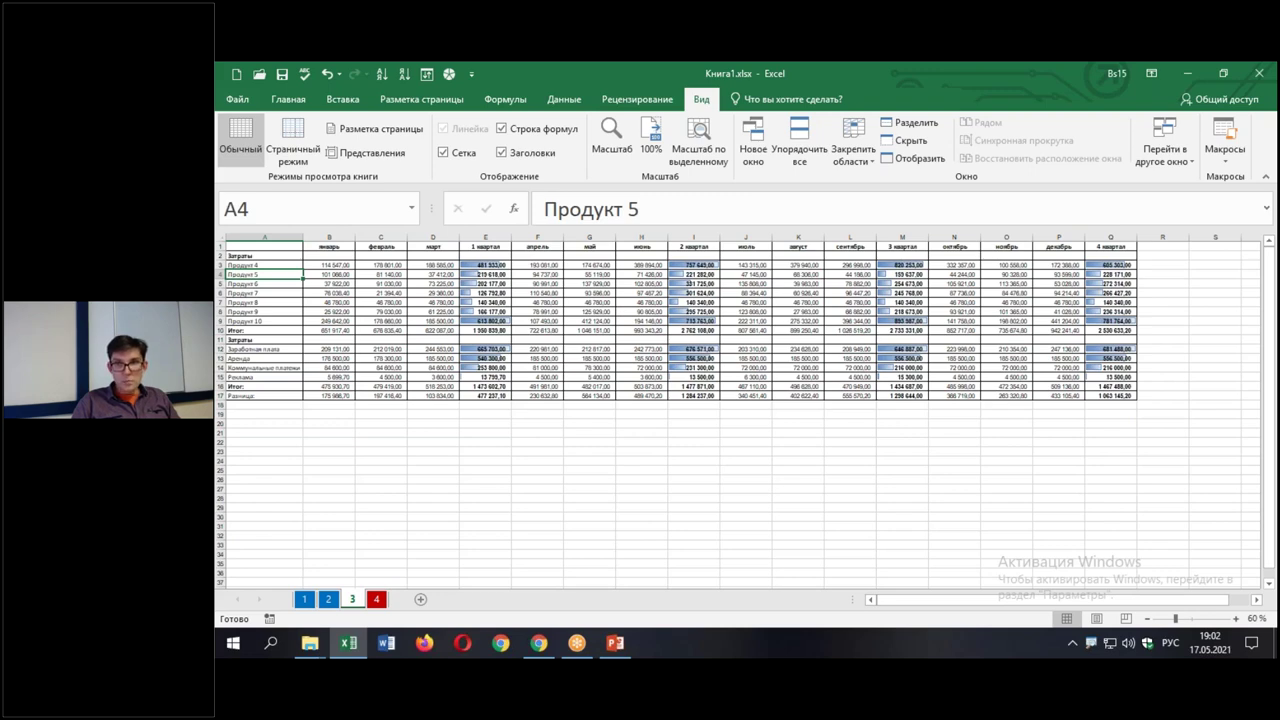
click(466, 433)
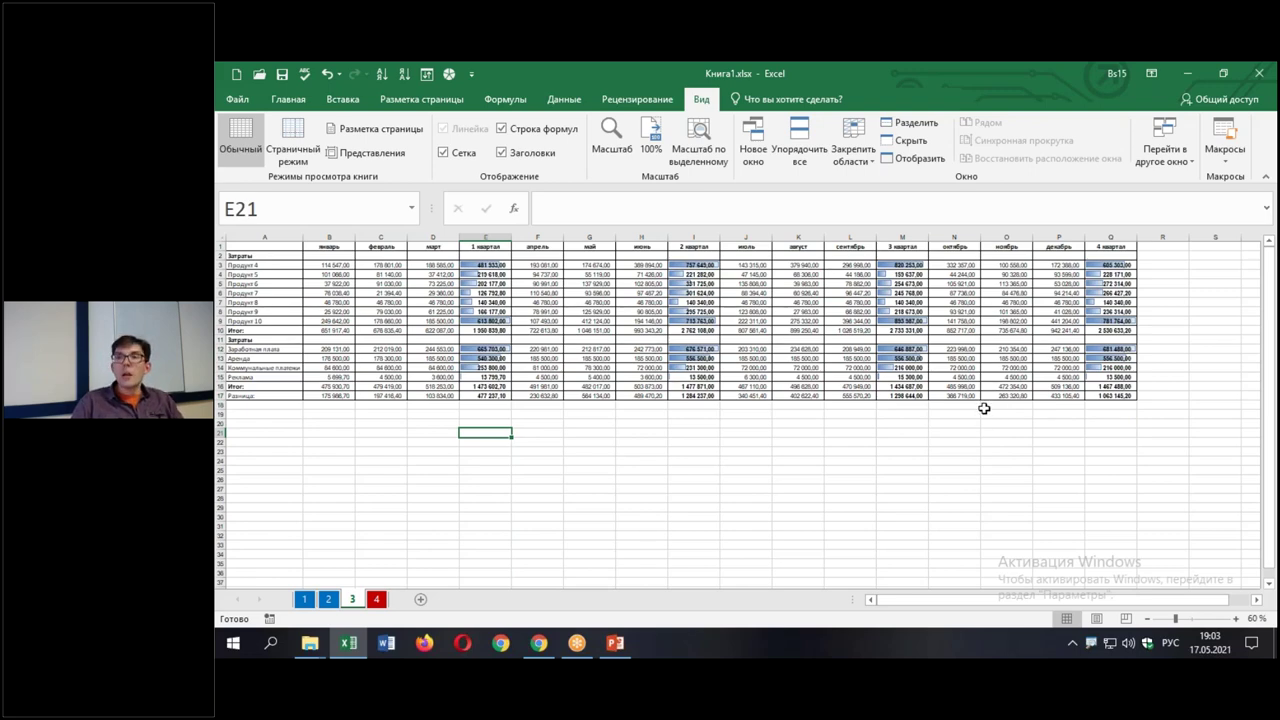
Apply the saved custom view Лист3_печать to sheet 3
click(397, 160)
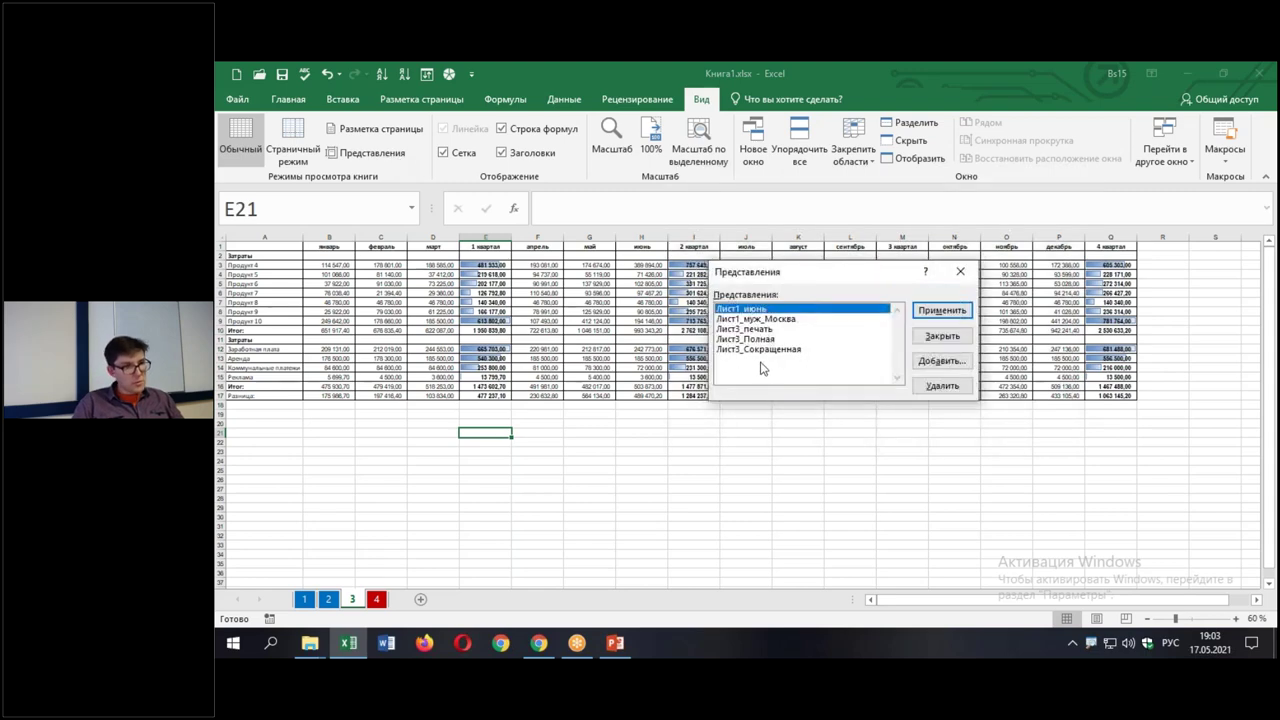
click(724, 329)
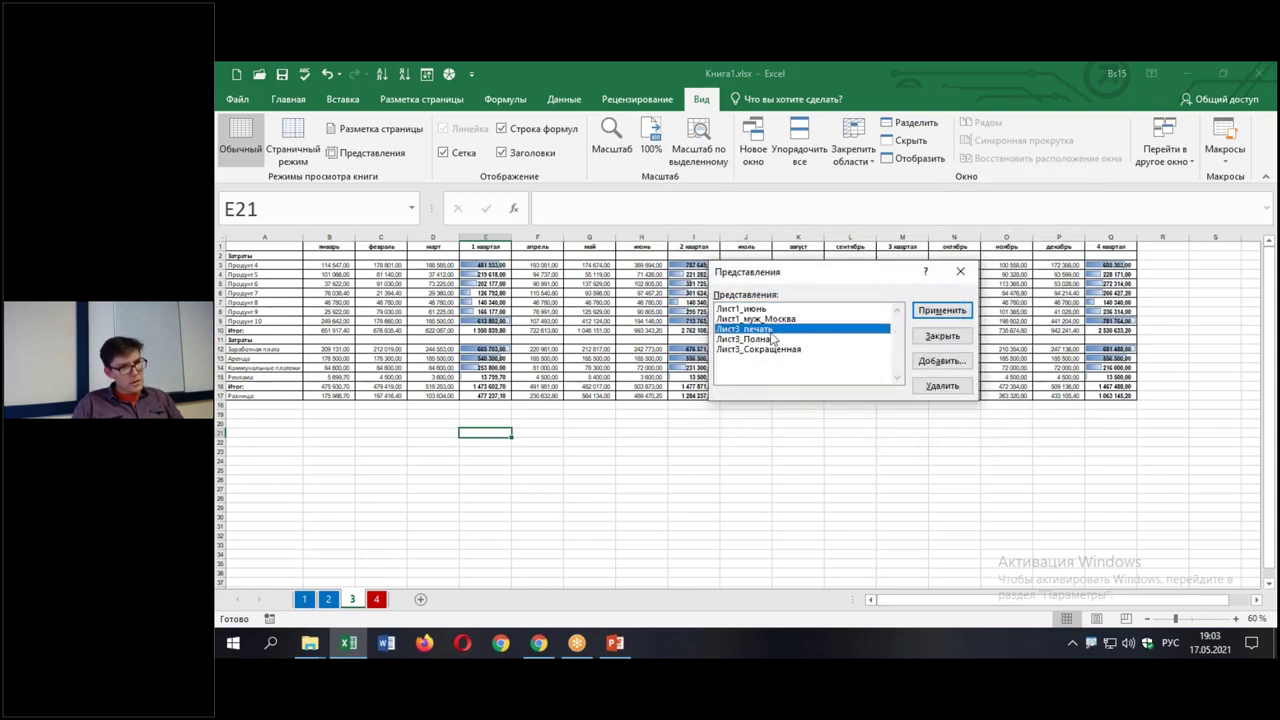
click(933, 317)
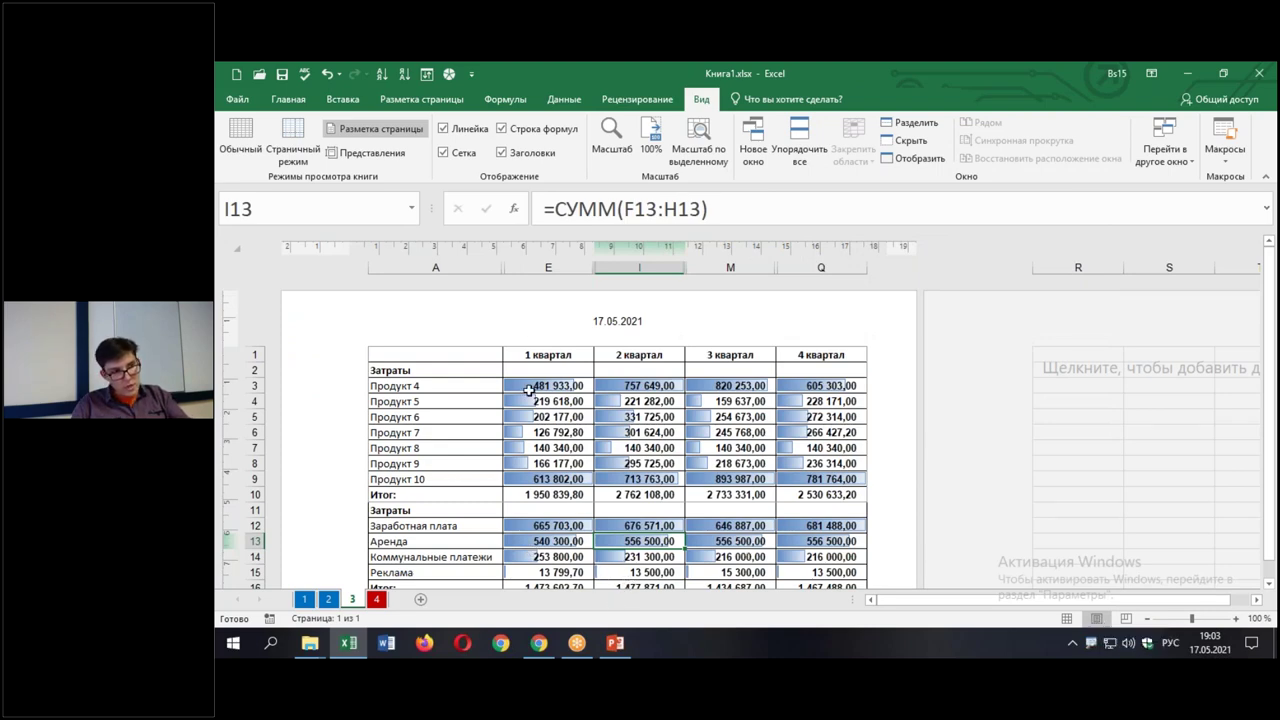
Review the print preview for the applied print view, checking print area, header and footer, and return to the worksheet
scroll(556, 415, down, 2)
click(237, 99)
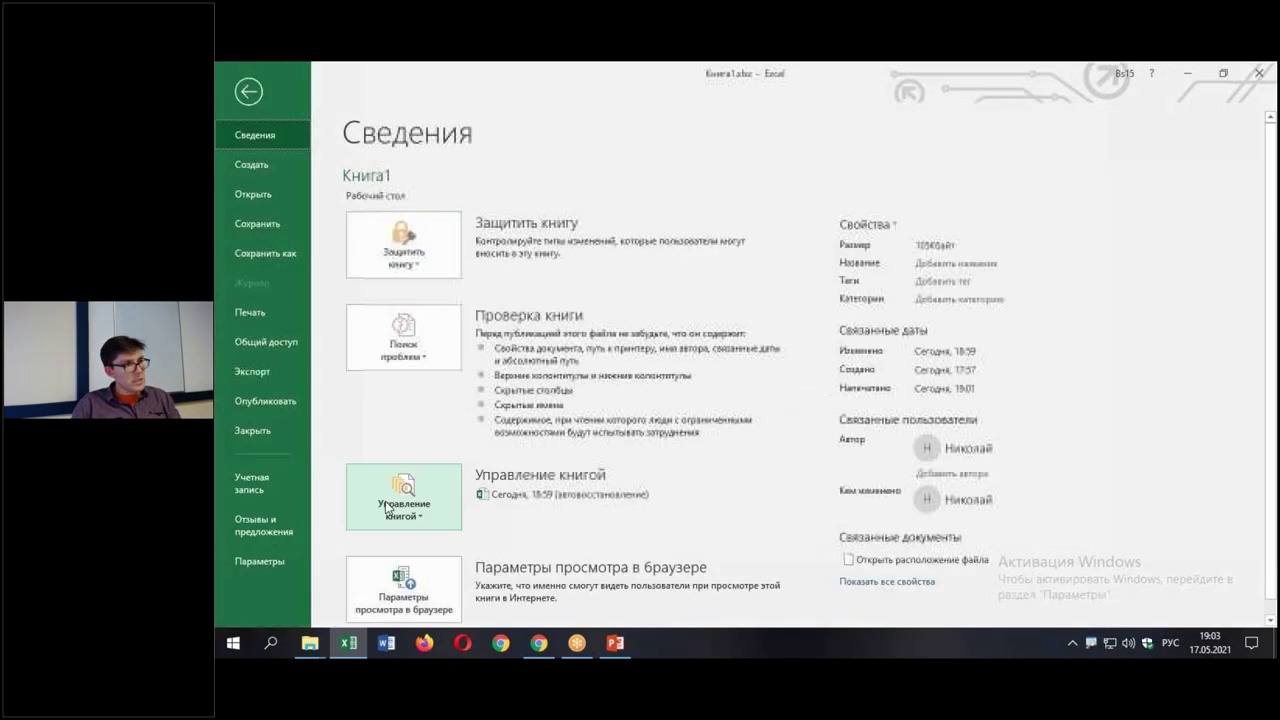
click(249, 311)
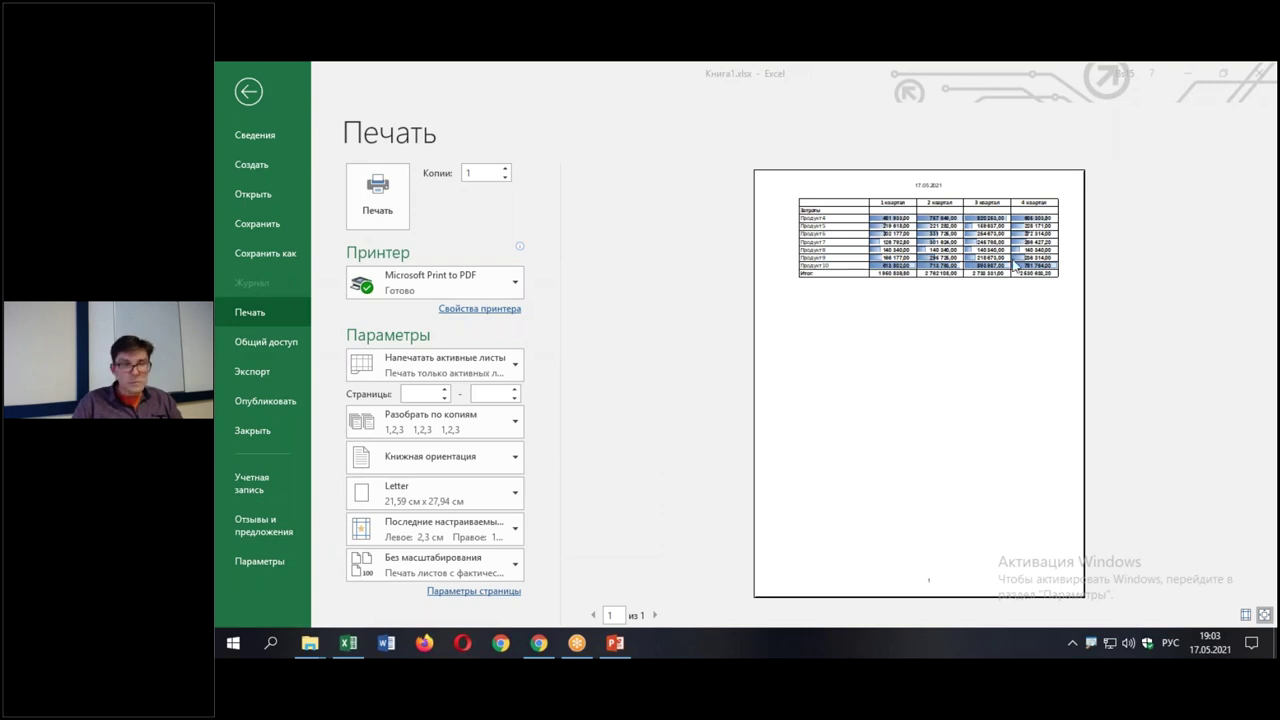
click(250, 100)
click(250, 95)
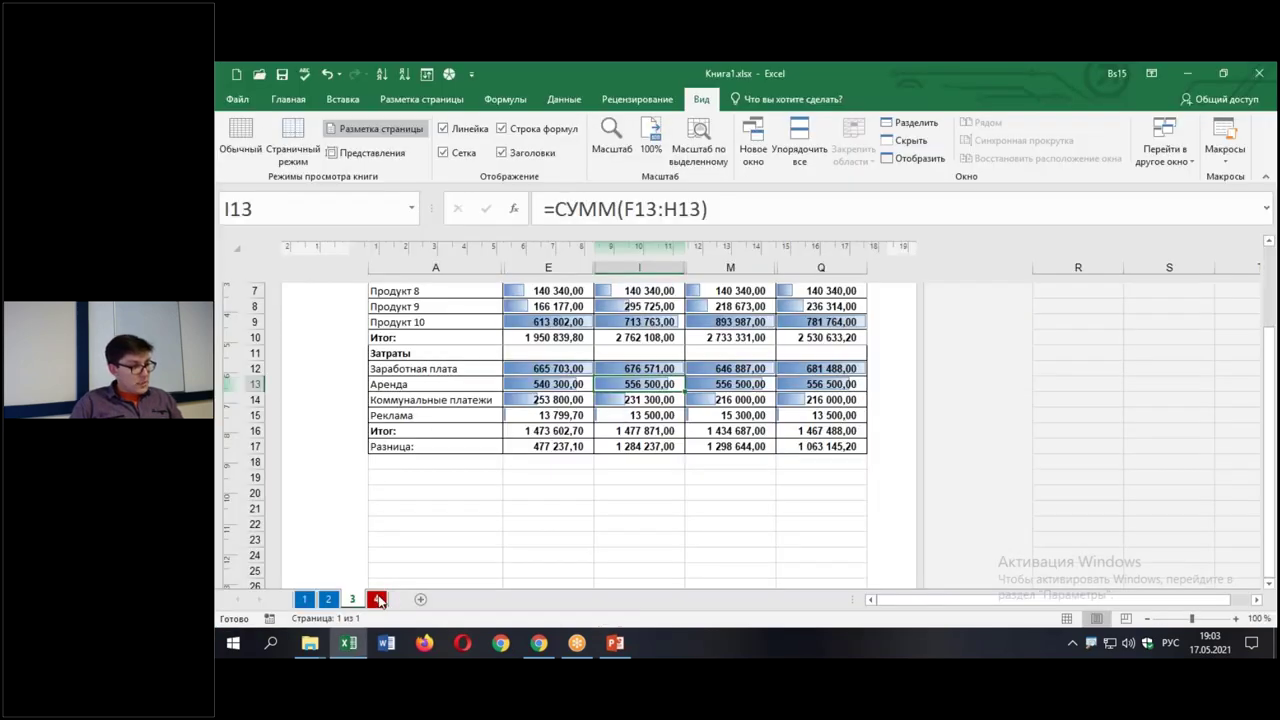
Display sheet 4, enlarge it to 112 % and look over its delivery table from column A downward
click(378, 599)
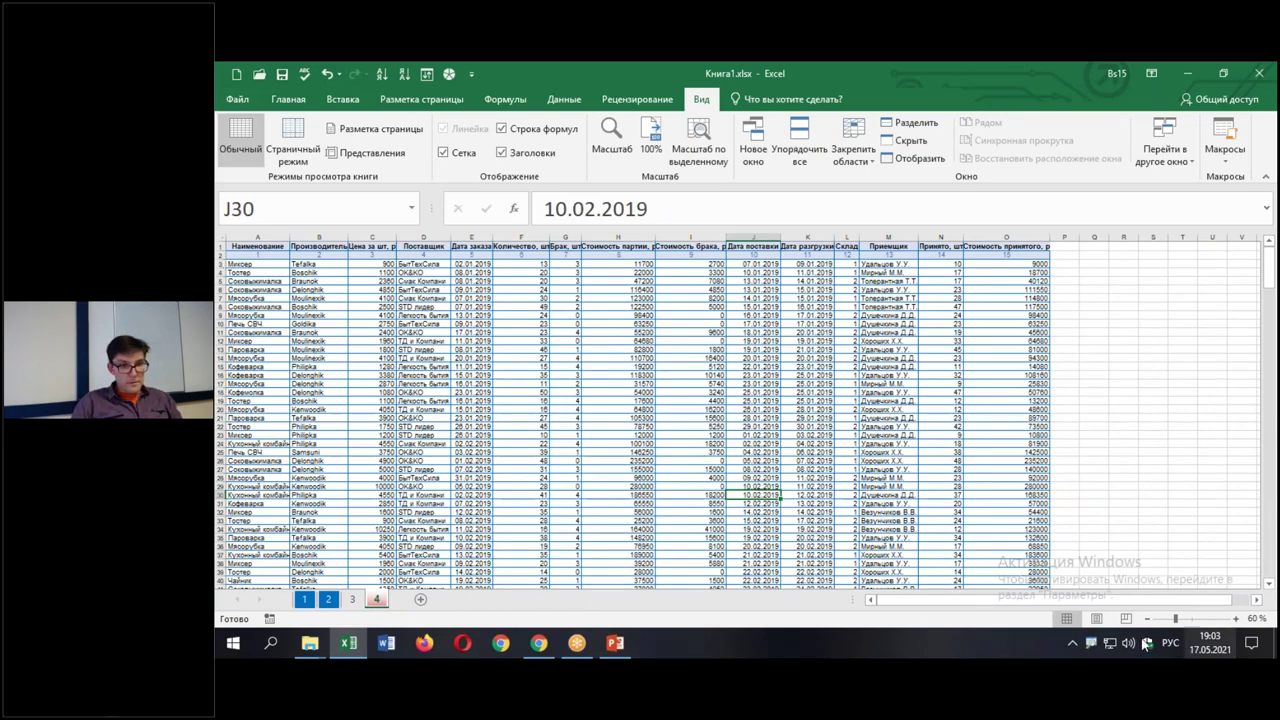
drag(1176, 618, 1192, 618)
scroll(904, 470, up, 4)
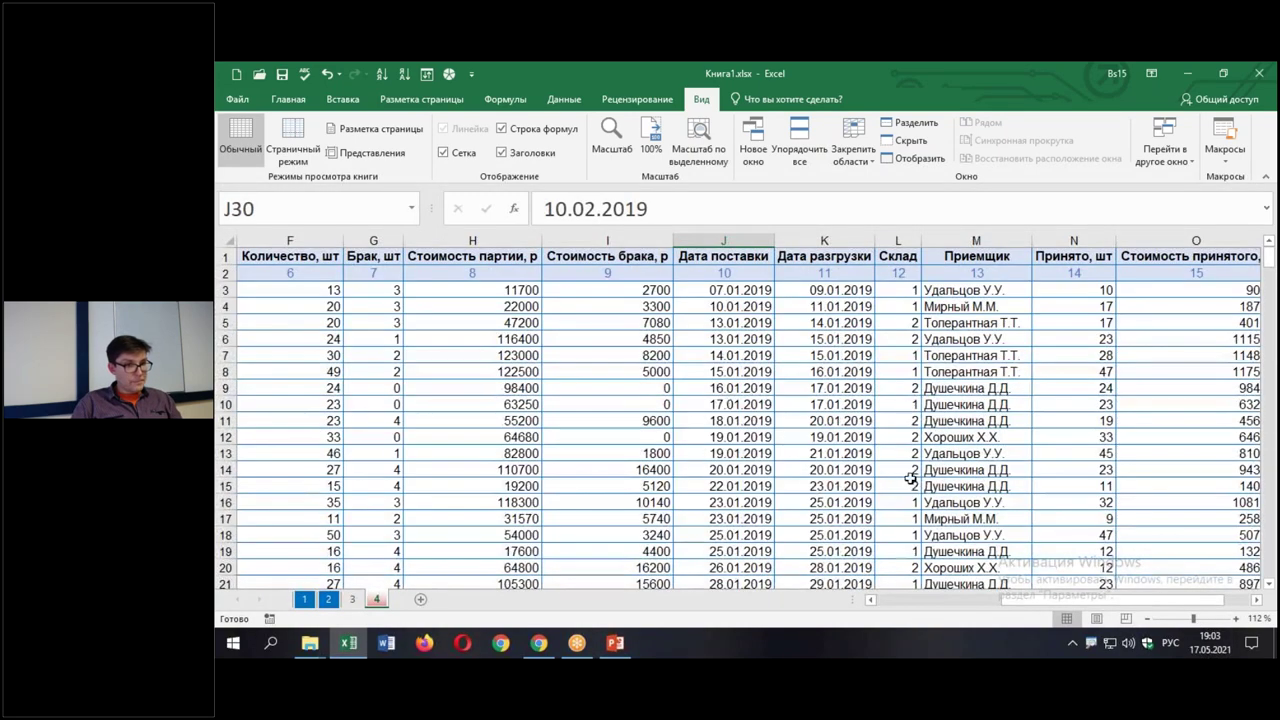
drag(1040, 599, 914, 600)
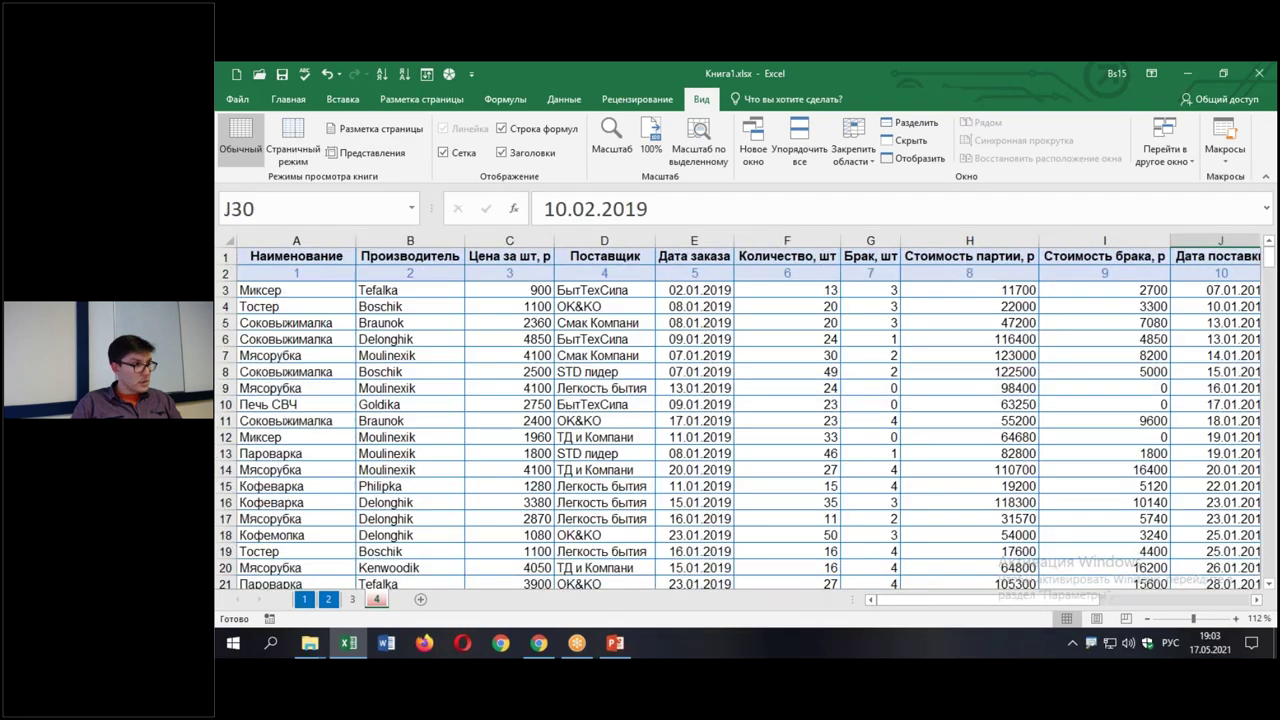
scroll(530, 415, down, 12)
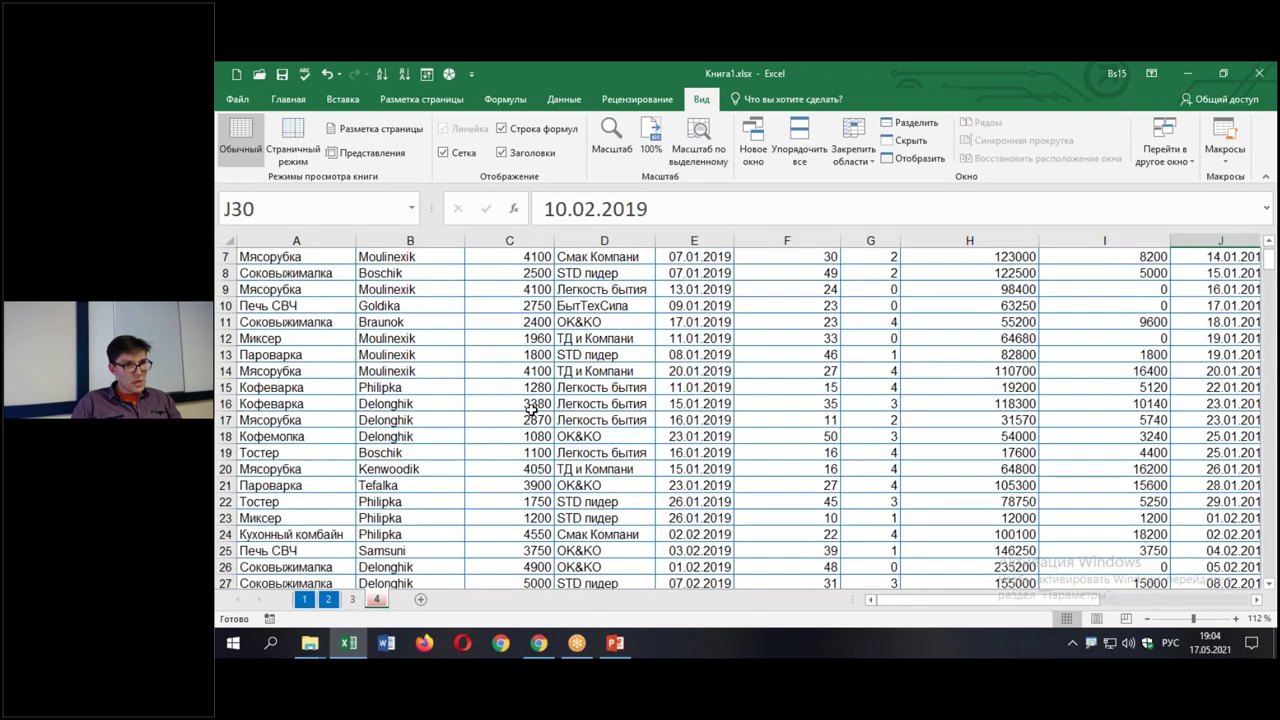
Freeze the top two header rows of sheet 4 and check that they hold while moving down the table
scroll(530, 420, down, 6)
scroll(540, 400, up, 18)
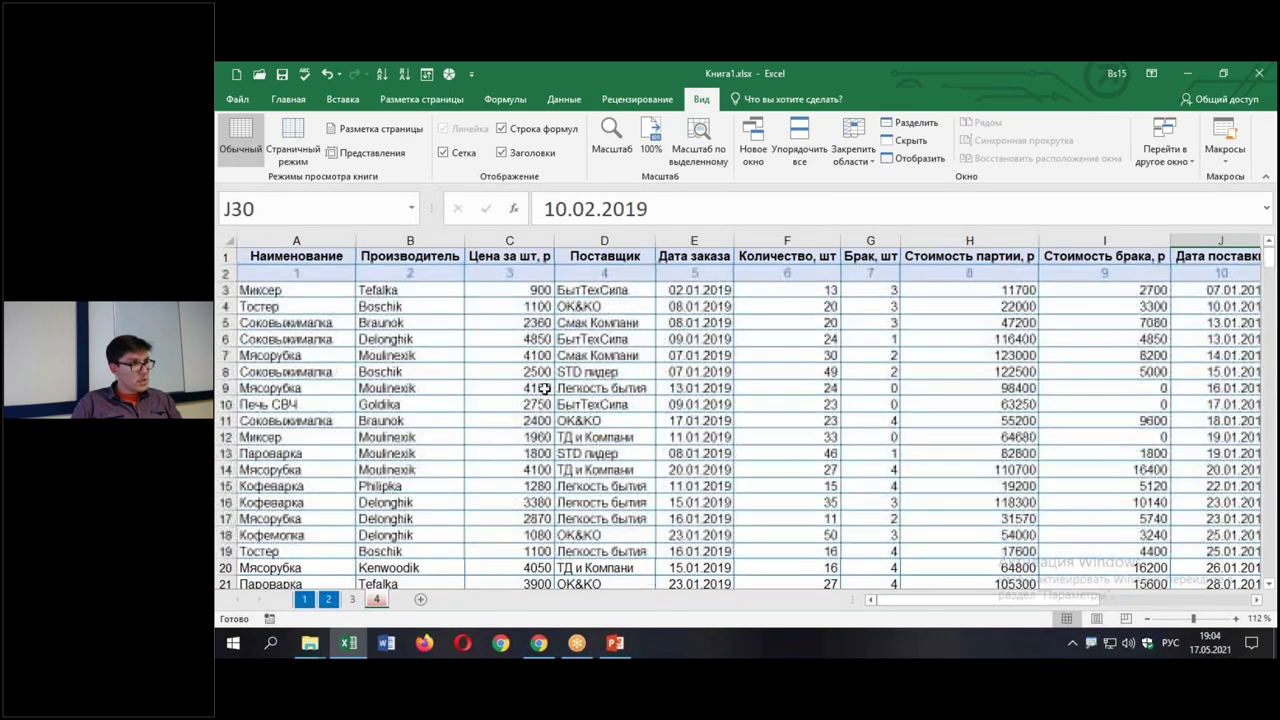
click(226, 290)
click(853, 145)
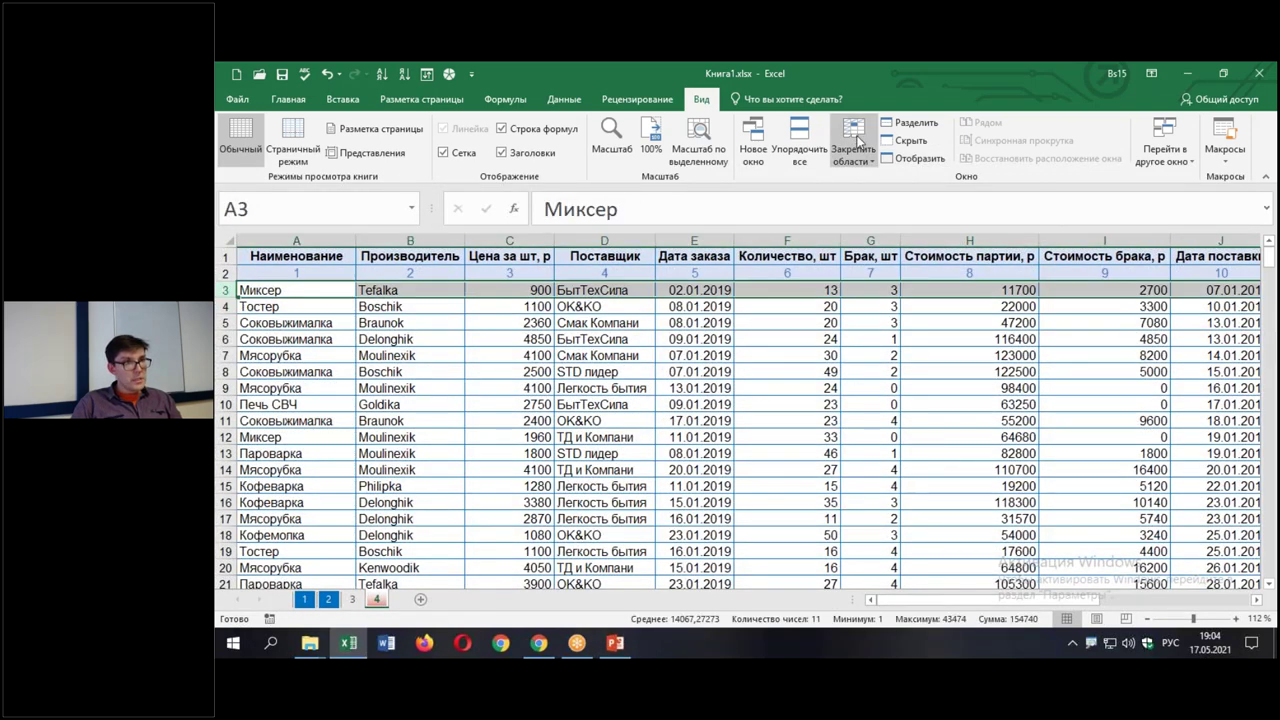
click(955, 190)
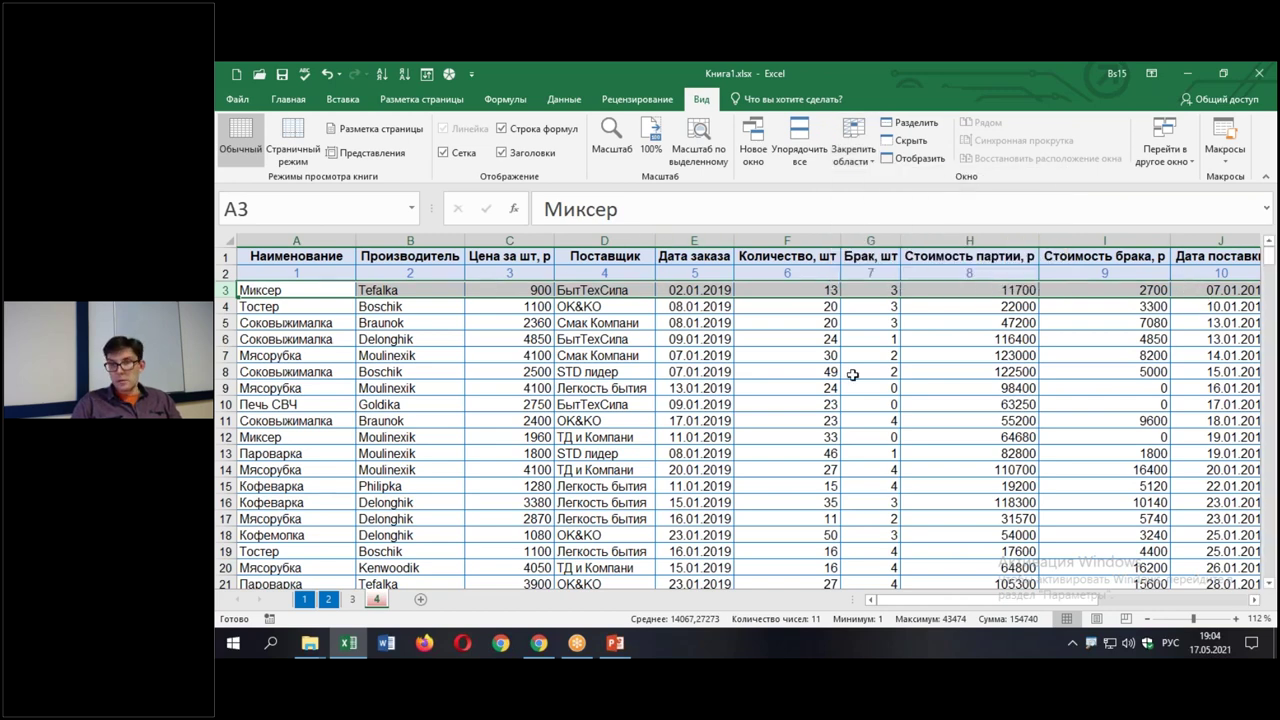
scroll(851, 379, down, 3)
scroll(851, 379, up, 3)
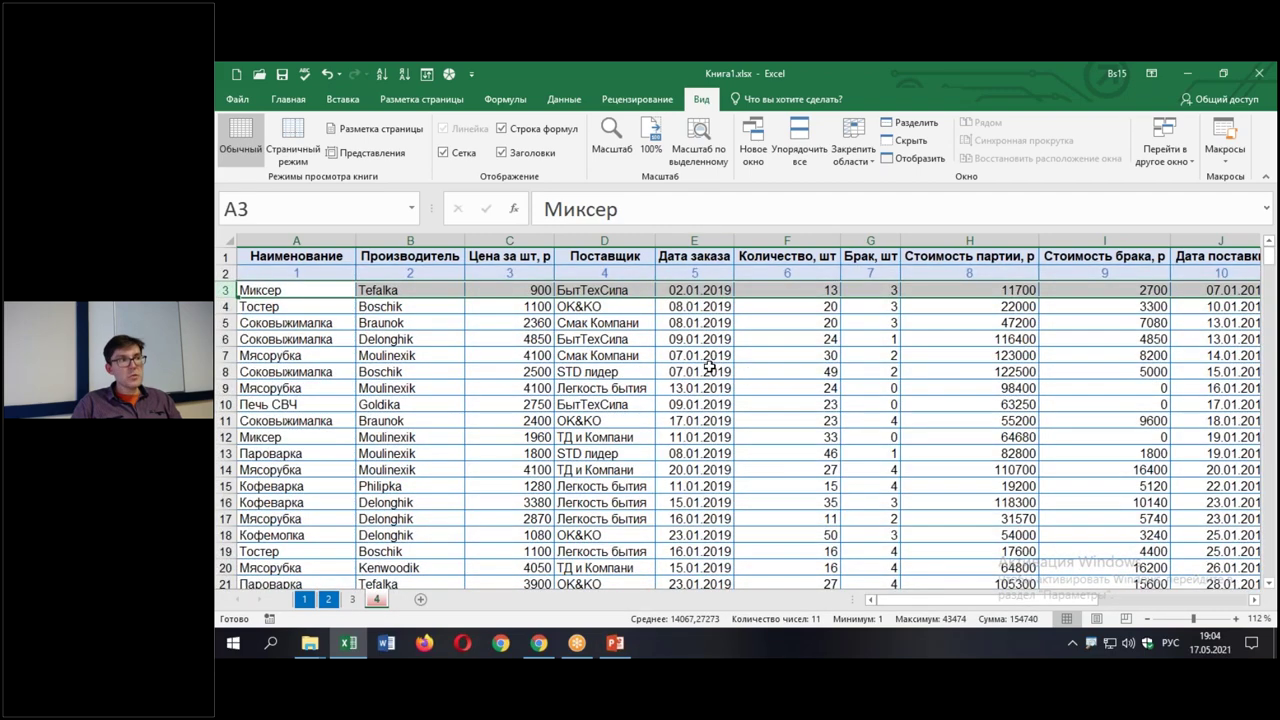
Save the current sheet 4 display as a custom view named Лист4_Закр_2строки, including print settings and hidden rows, columns and filters
click(364, 153)
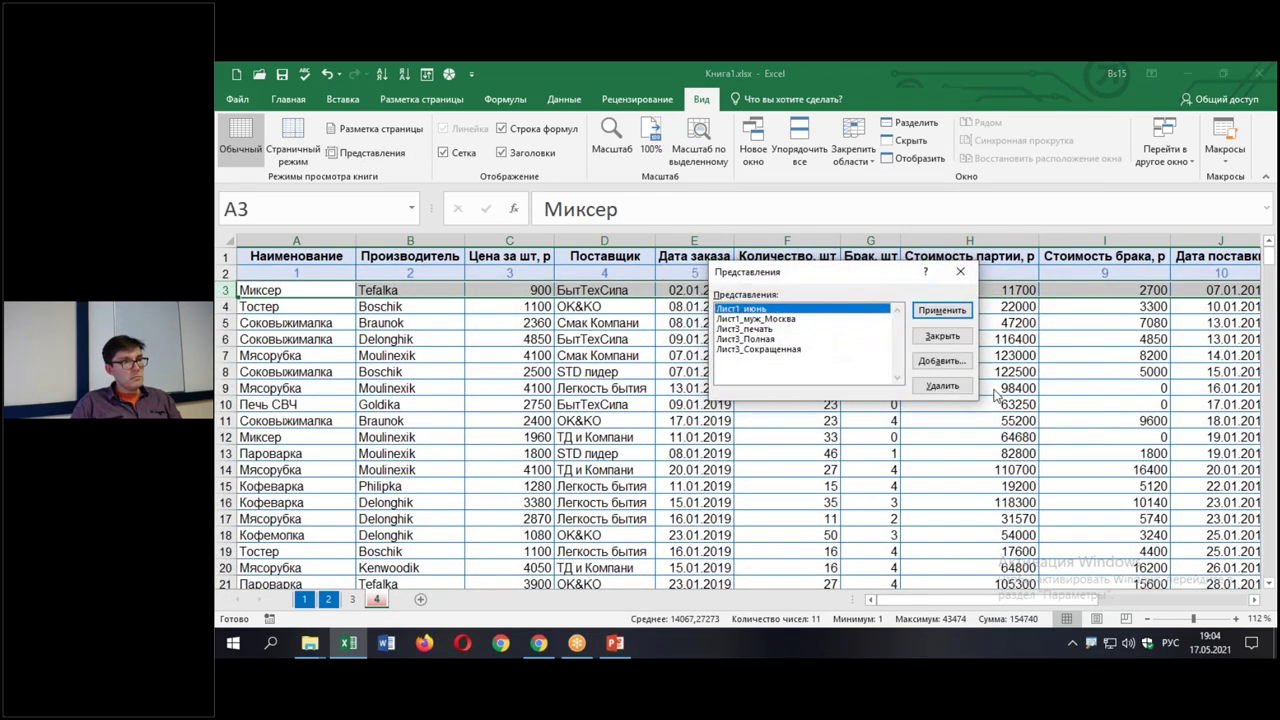
click(938, 361)
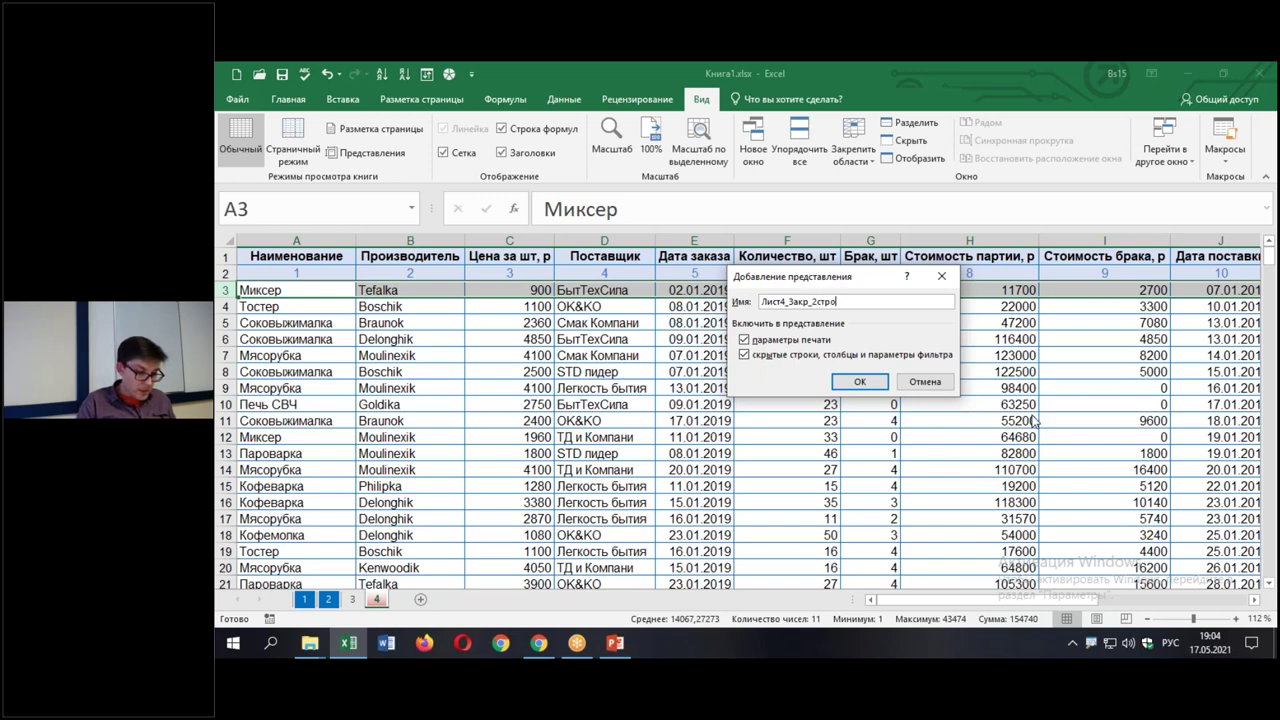
click(858, 382)
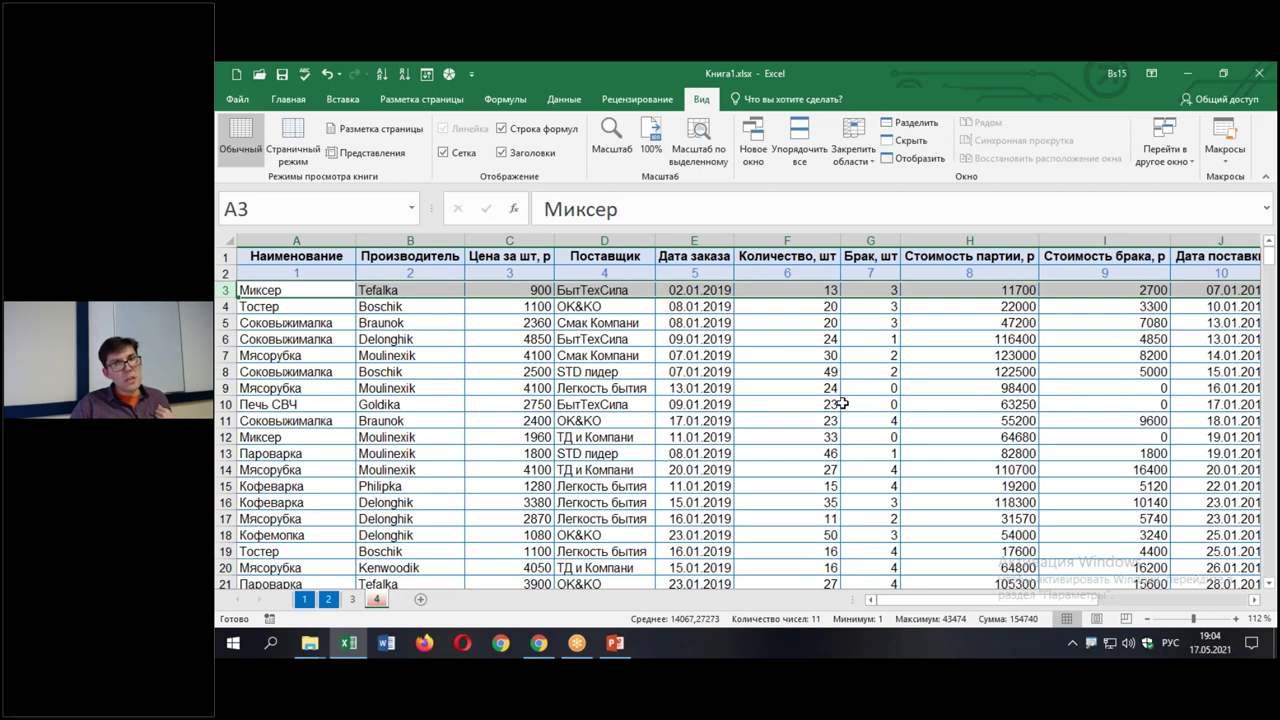
Unfreeze the panes on sheet 4 and freeze them again at cell E2, covering row 1 and columns A to D
click(762, 388)
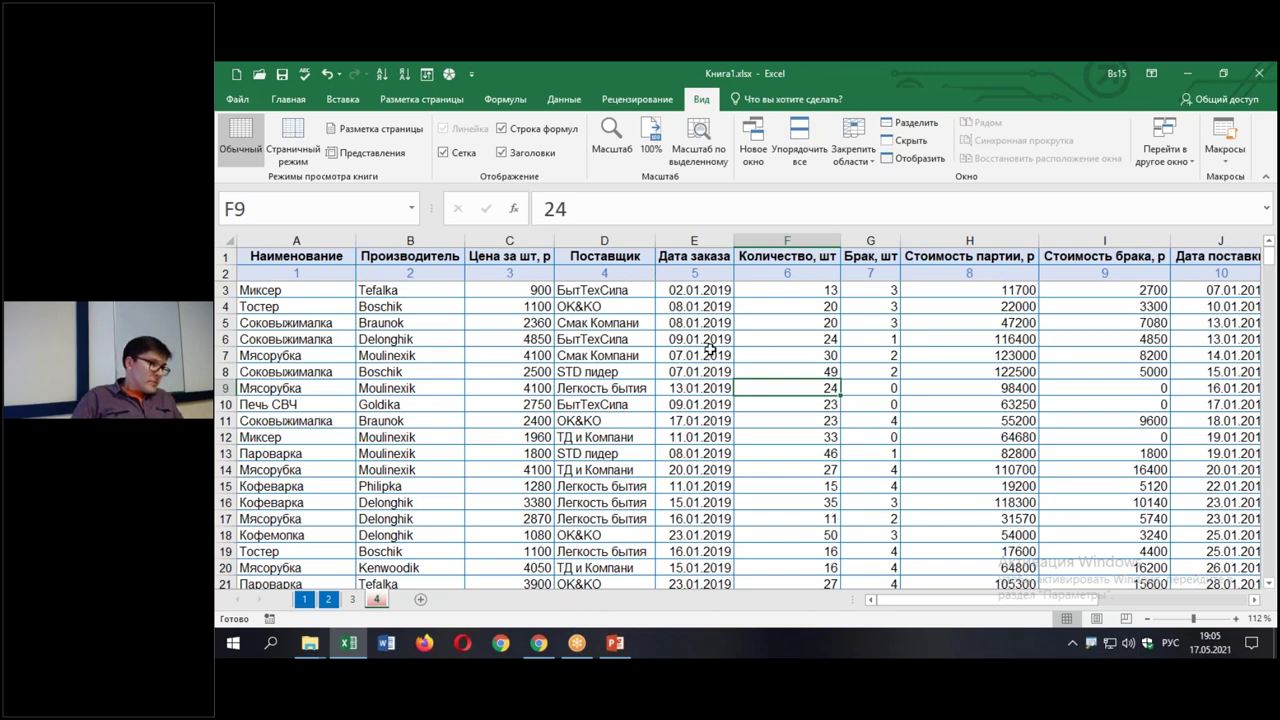
click(670, 273)
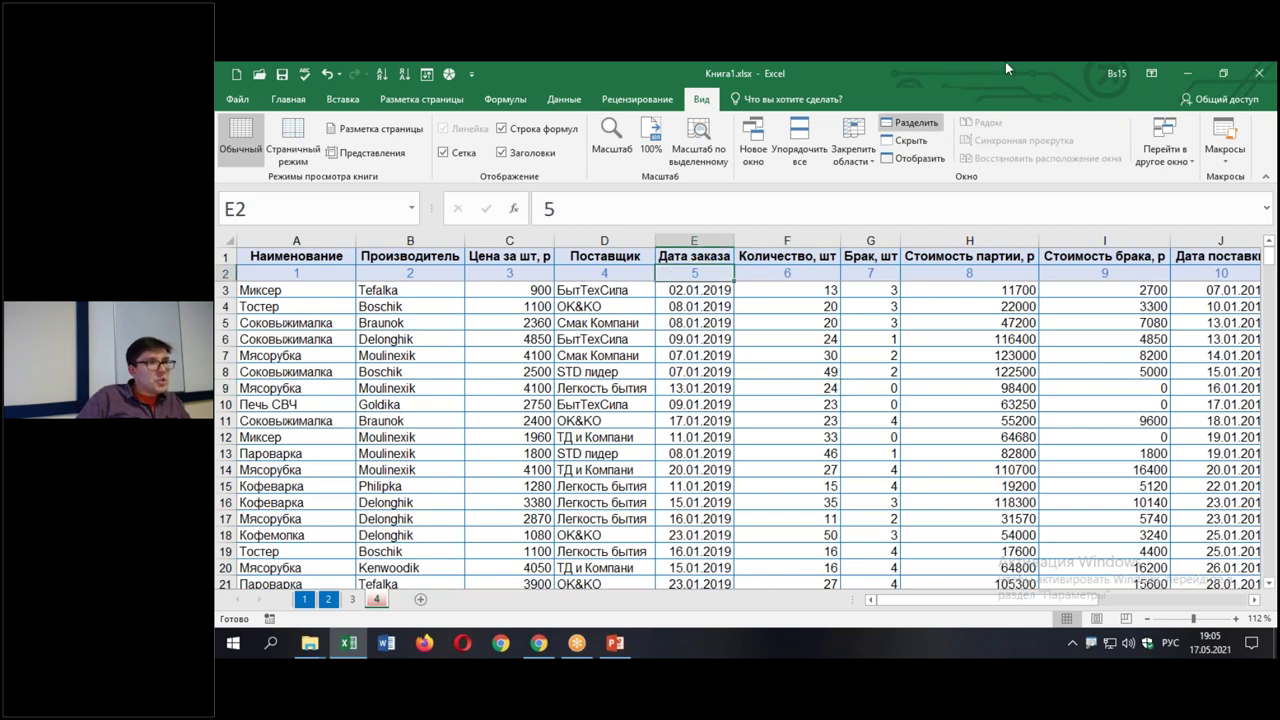
click(824, 146)
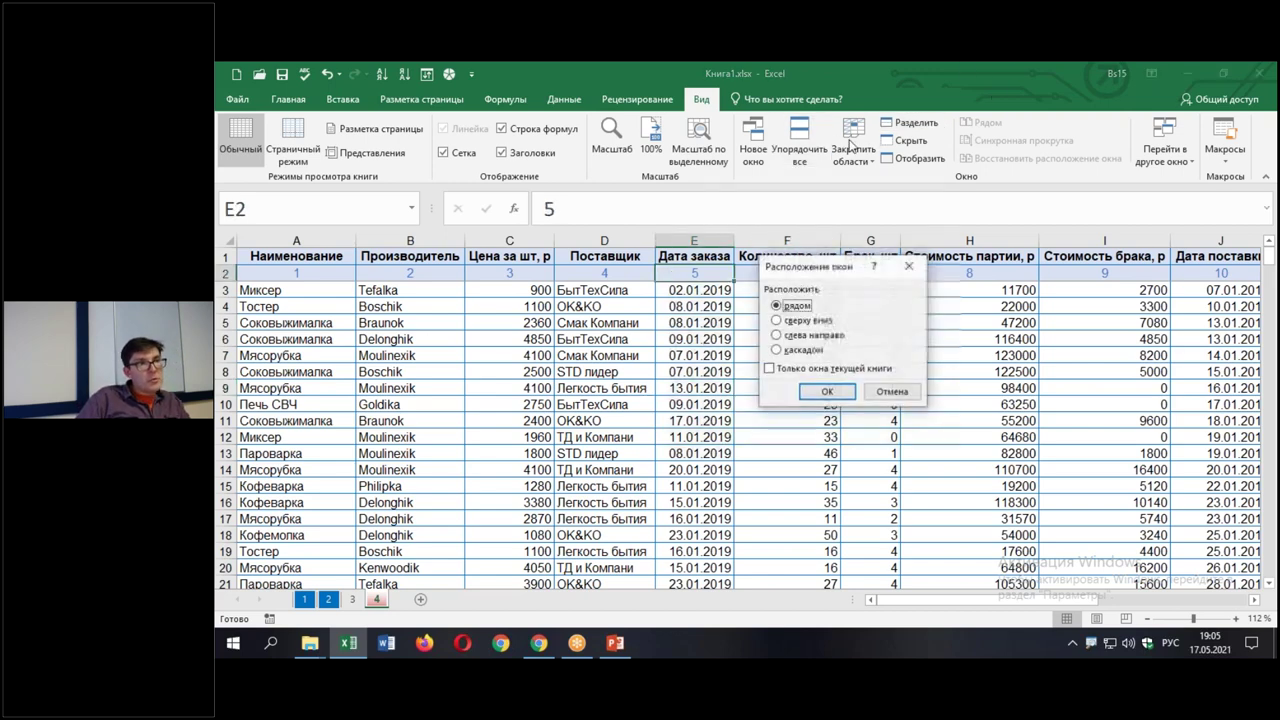
click(908, 266)
click(853, 150)
click(920, 188)
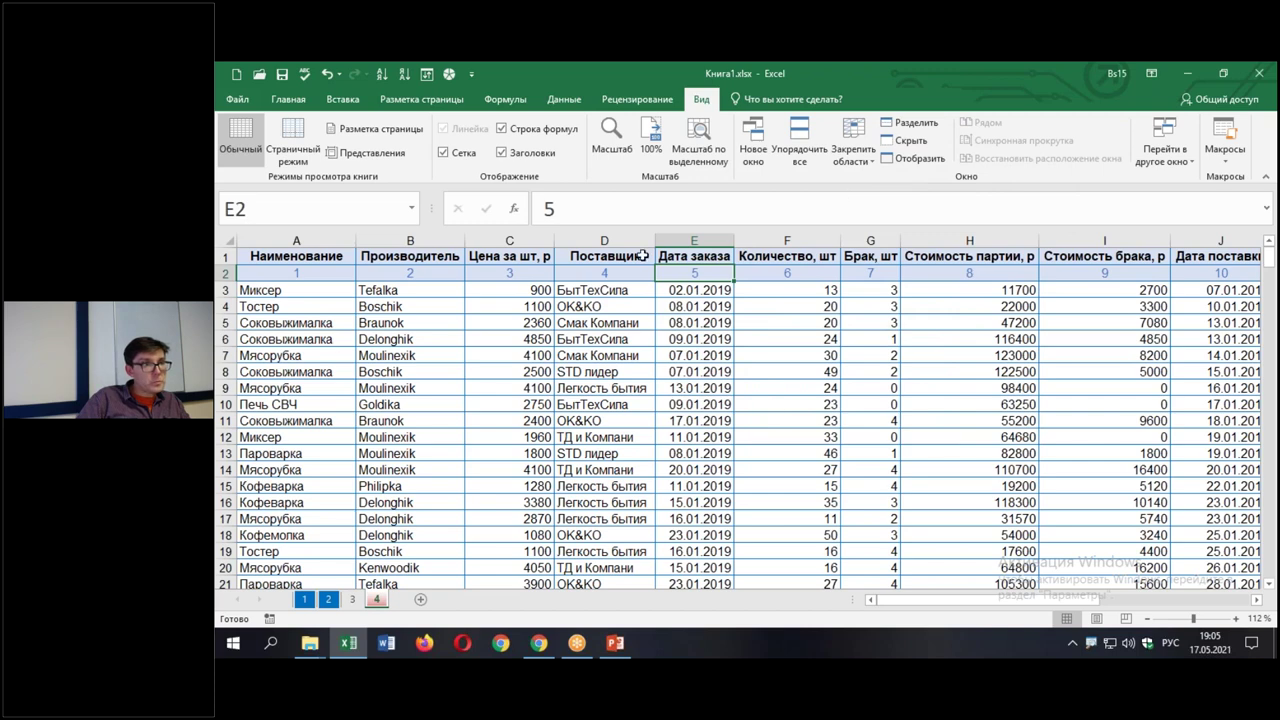
click(853, 148)
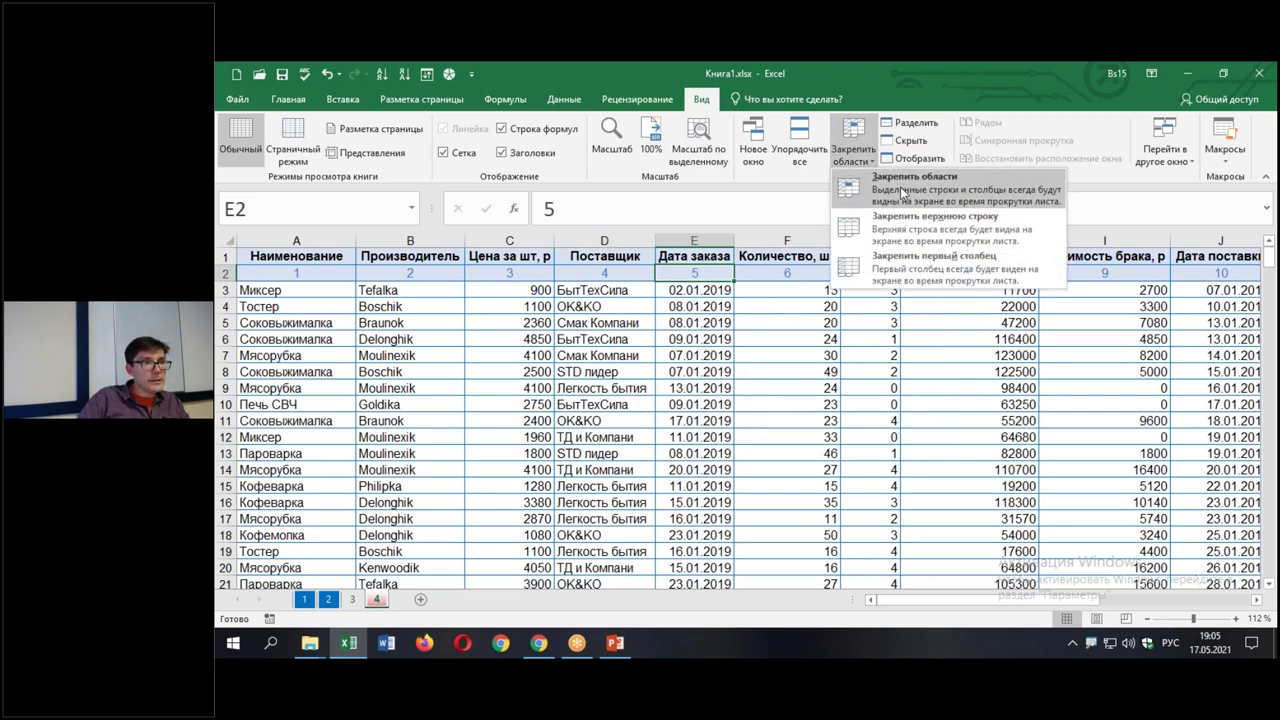
click(902, 192)
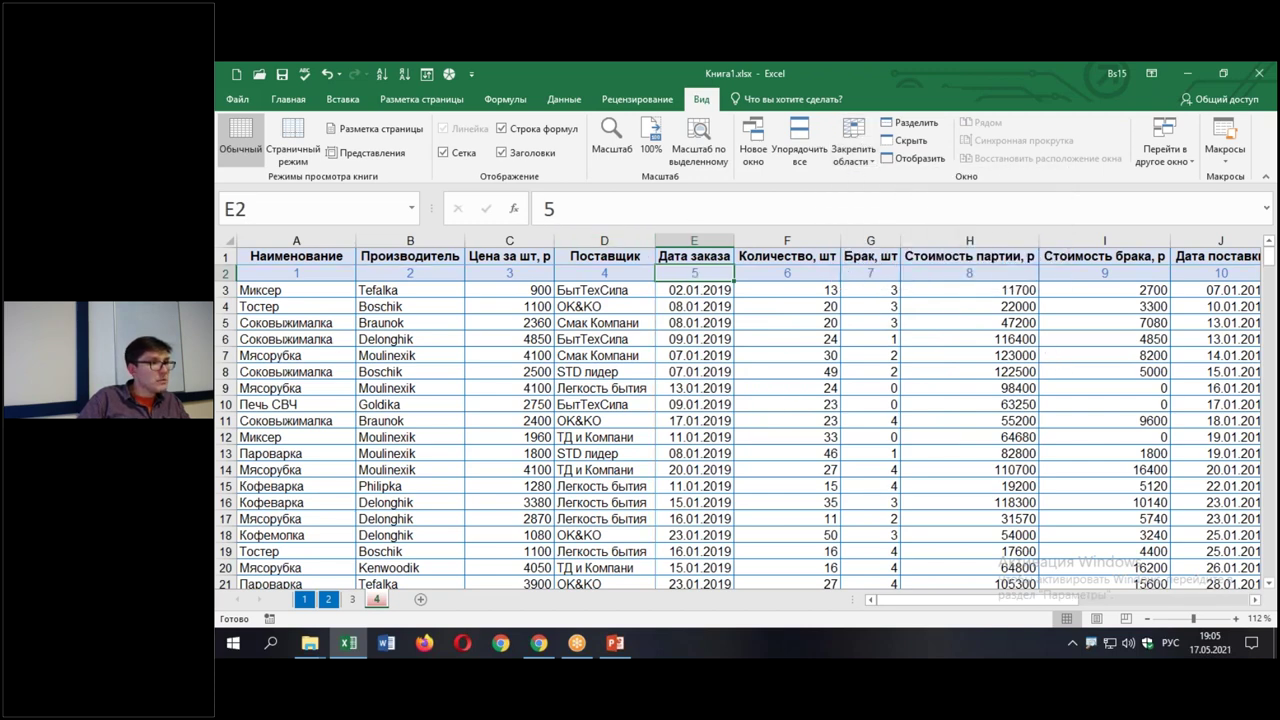
Examine the frozen columns A to D and the header row by moving across to columns M–O and down the table
drag(284, 243, 604, 243)
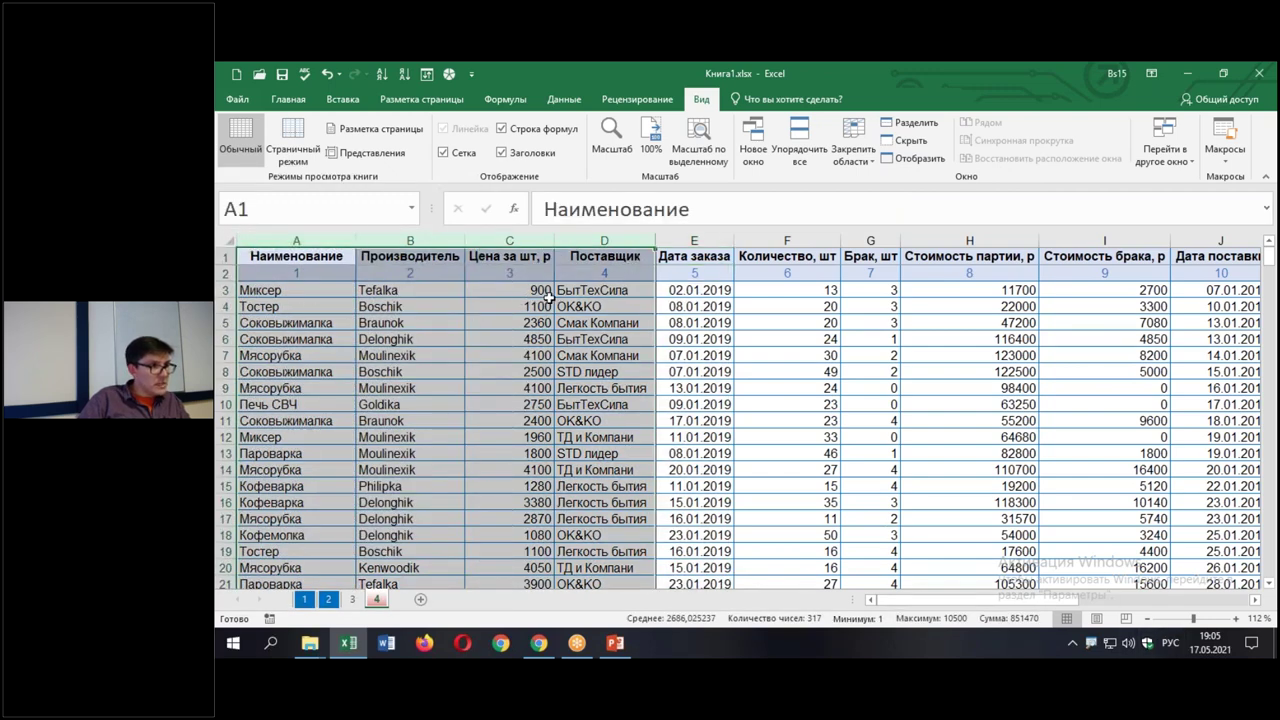
click(702, 290)
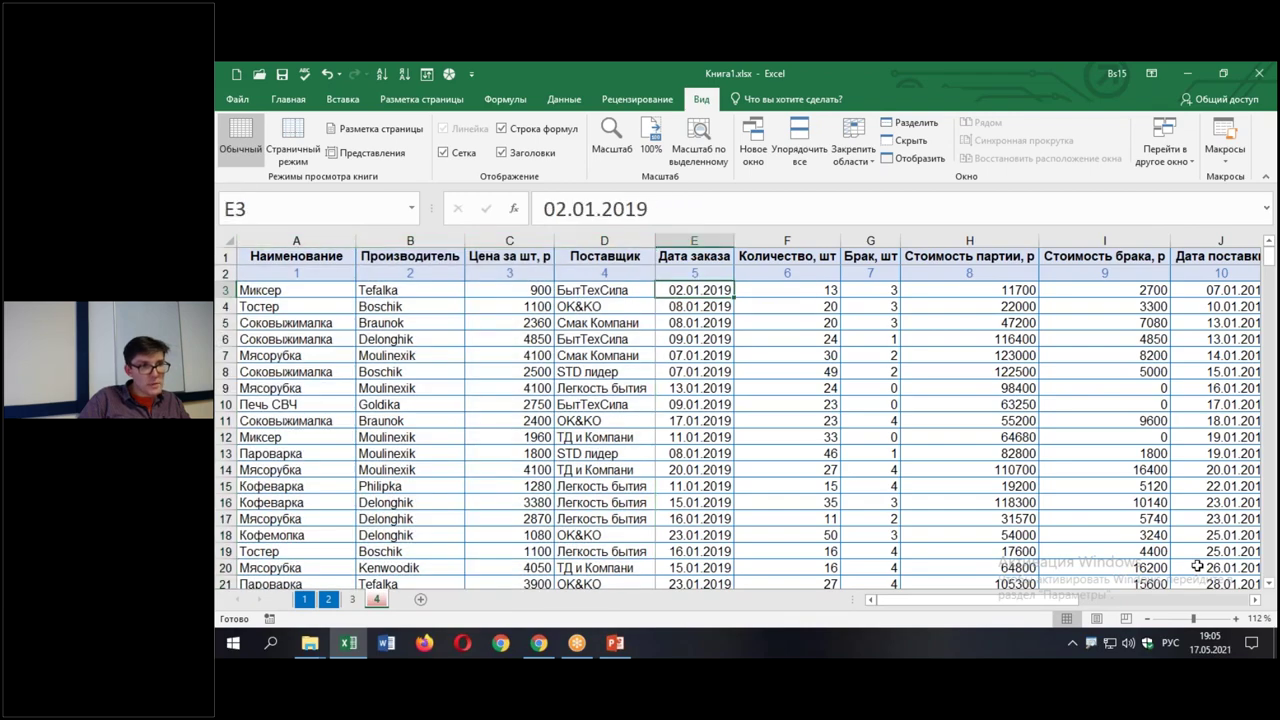
click(1256, 600)
click(1256, 600)
scroll(740, 421, down, 20)
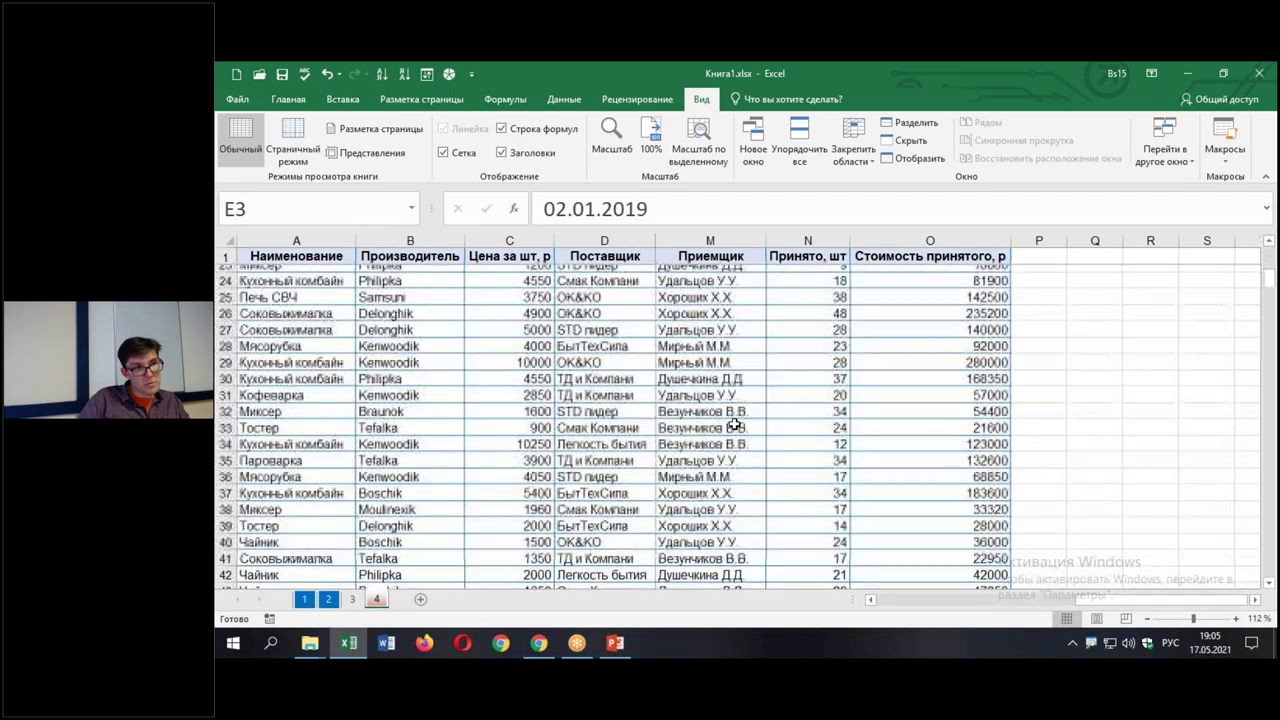
scroll(740, 409, down, 10)
scroll(705, 420, up, 11)
scroll(705, 420, up, 20)
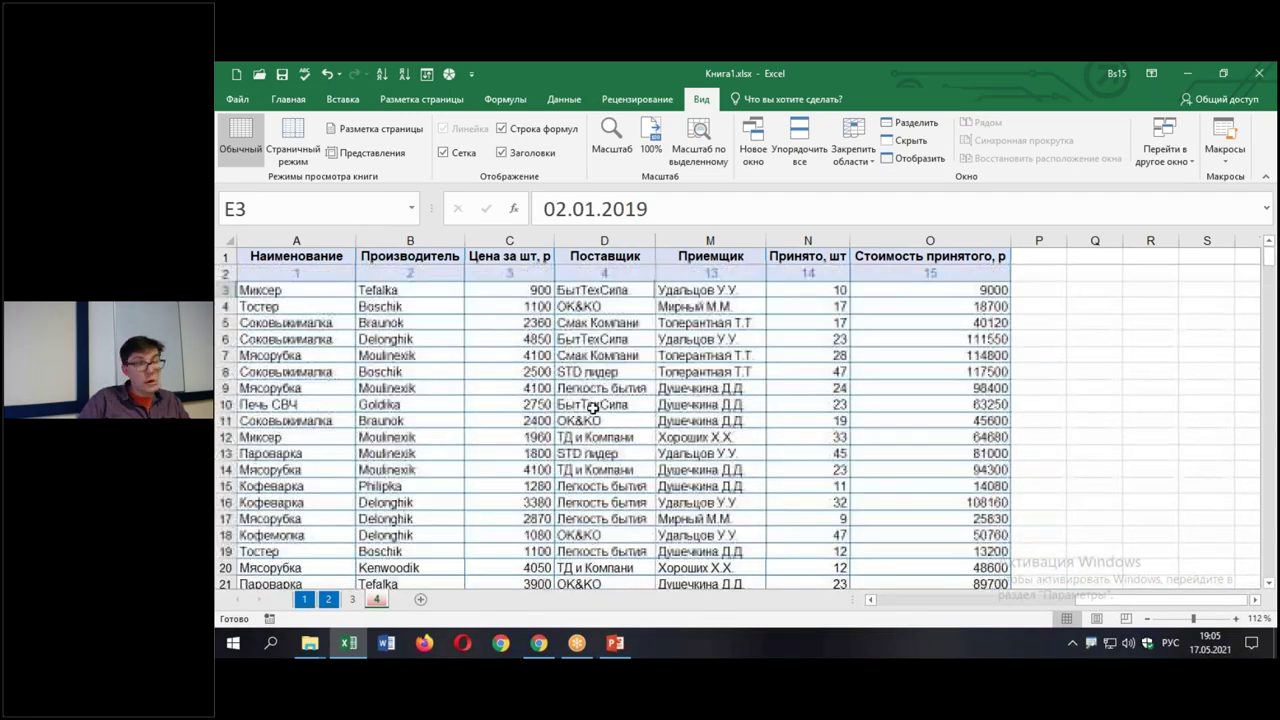
Save the display with frozen row 1 and columns A to D as a custom view named Лист4_закр2
click(372, 153)
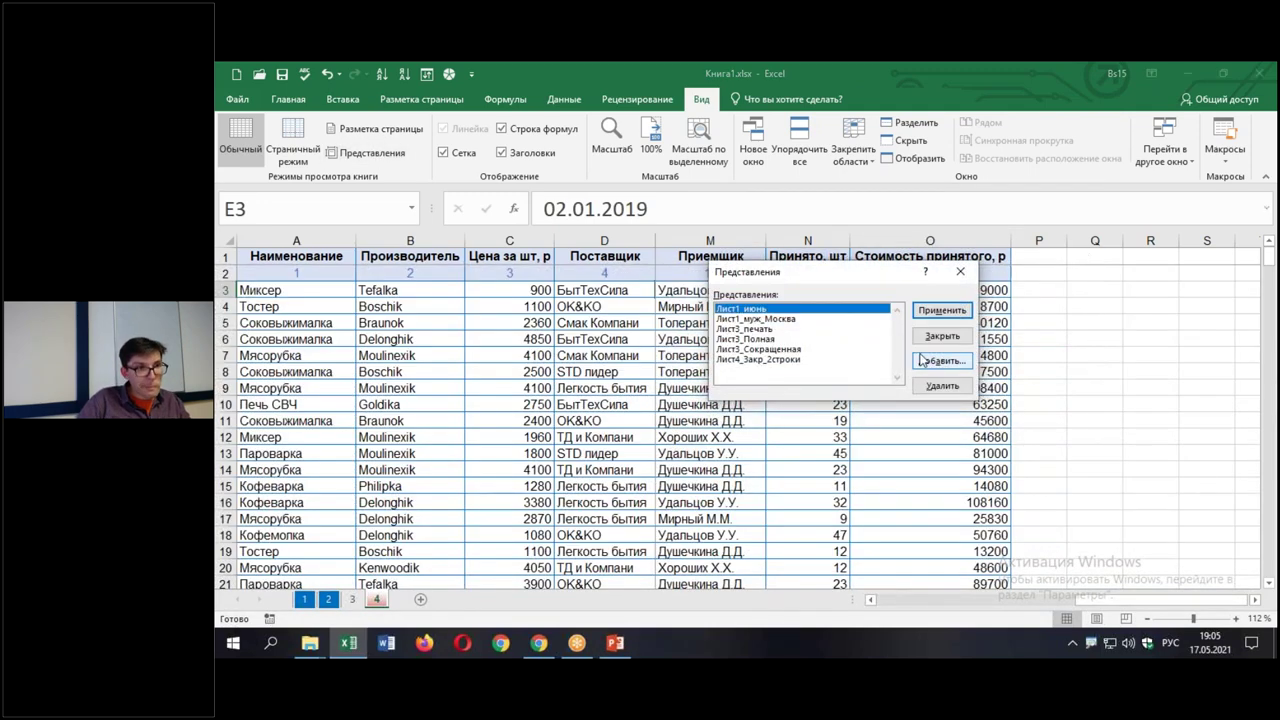
click(938, 361)
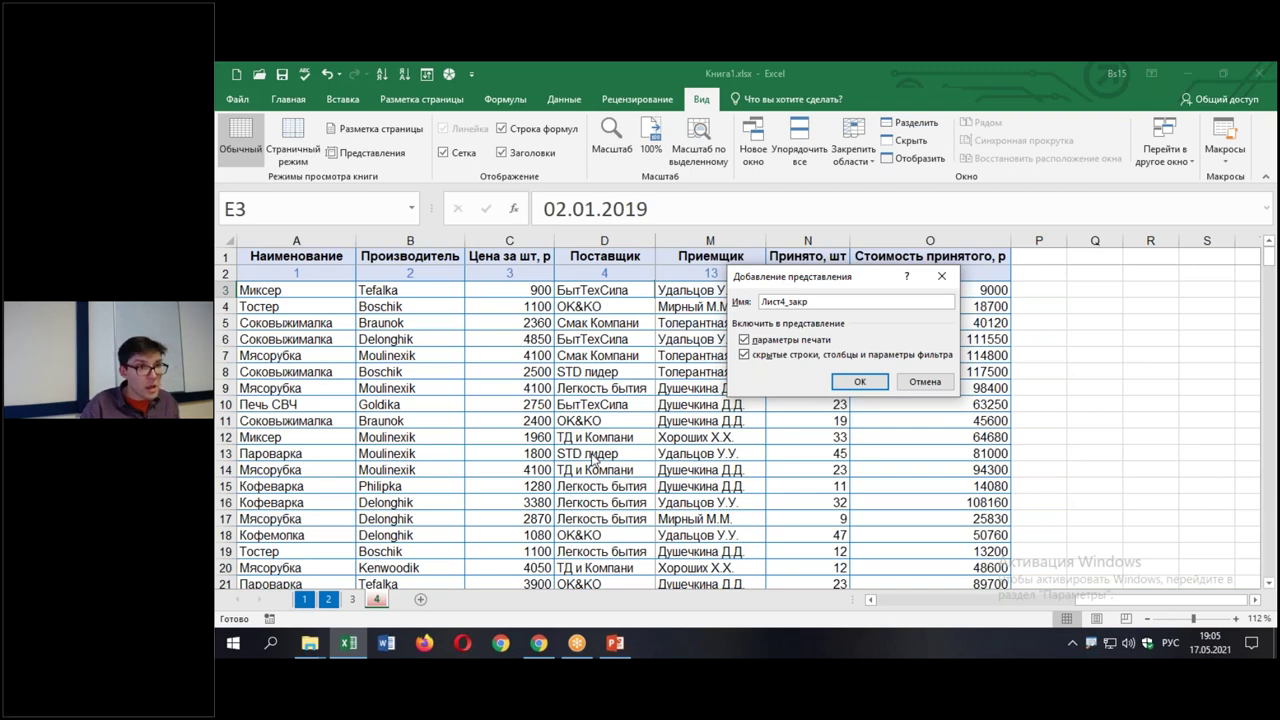
click(878, 378)
Unfreeze all panes on sheet 4 and select cell D11
click(530, 421)
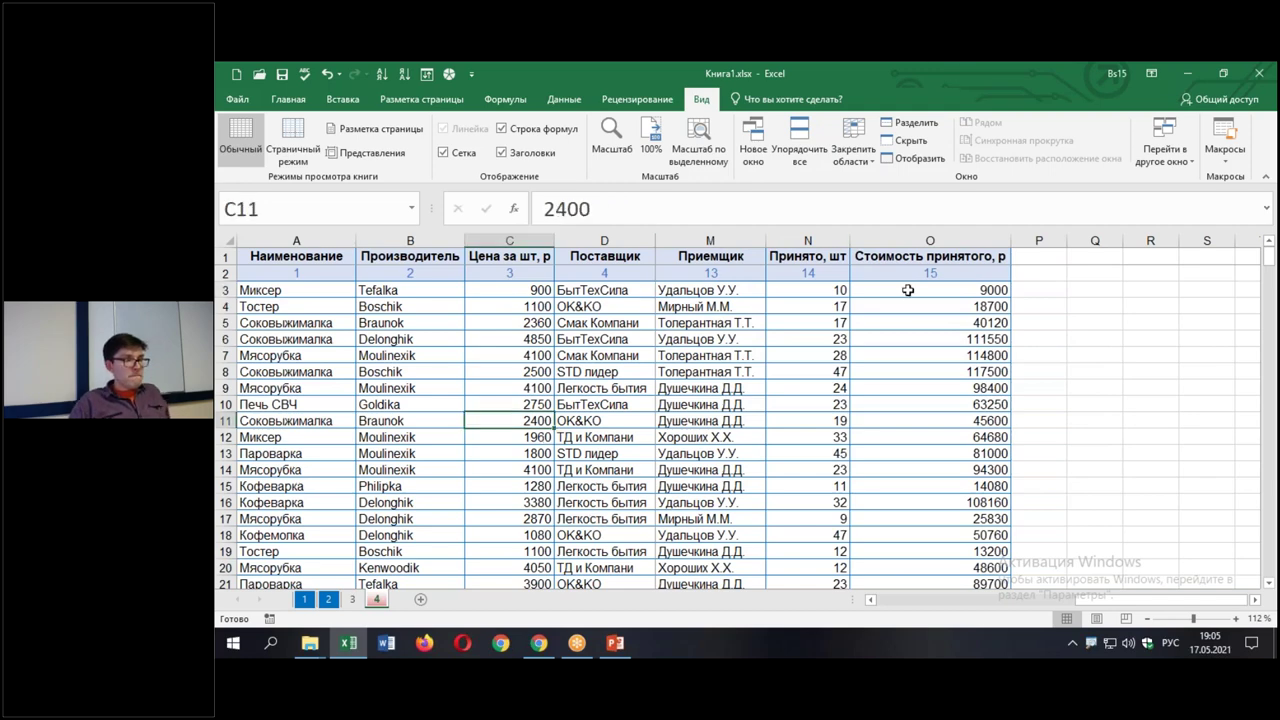
click(853, 140)
click(897, 177)
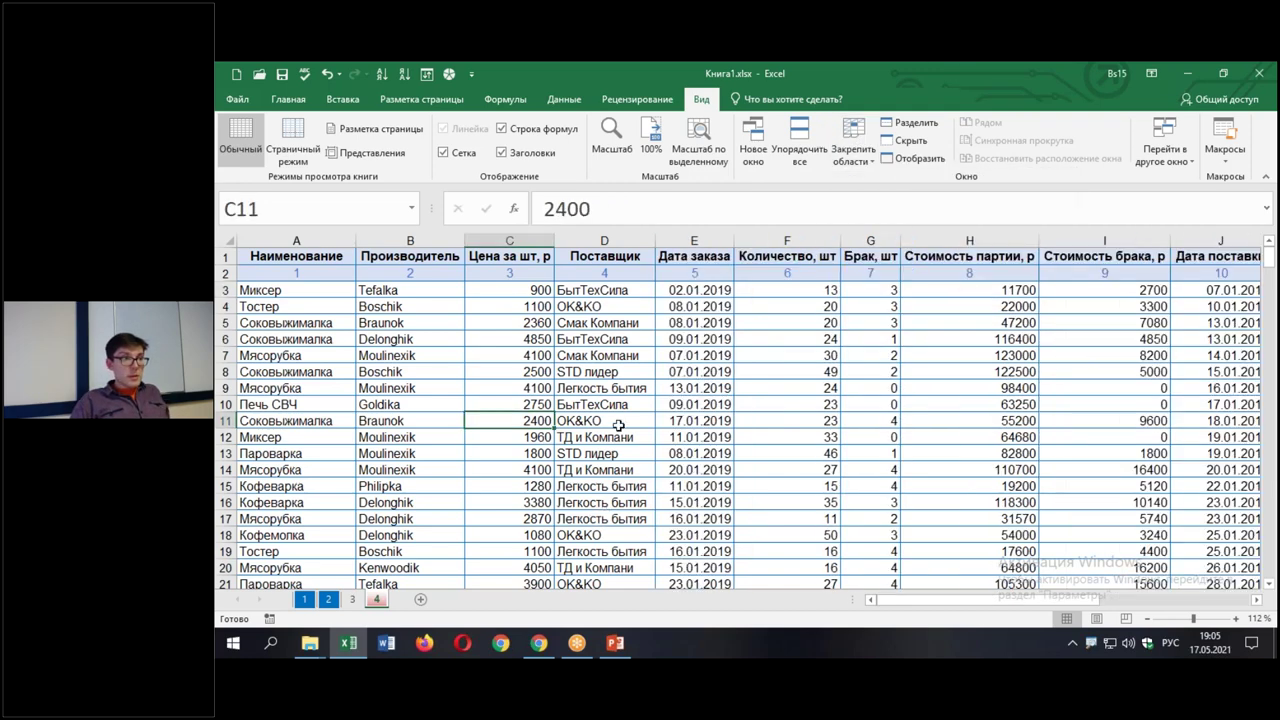
click(594, 423)
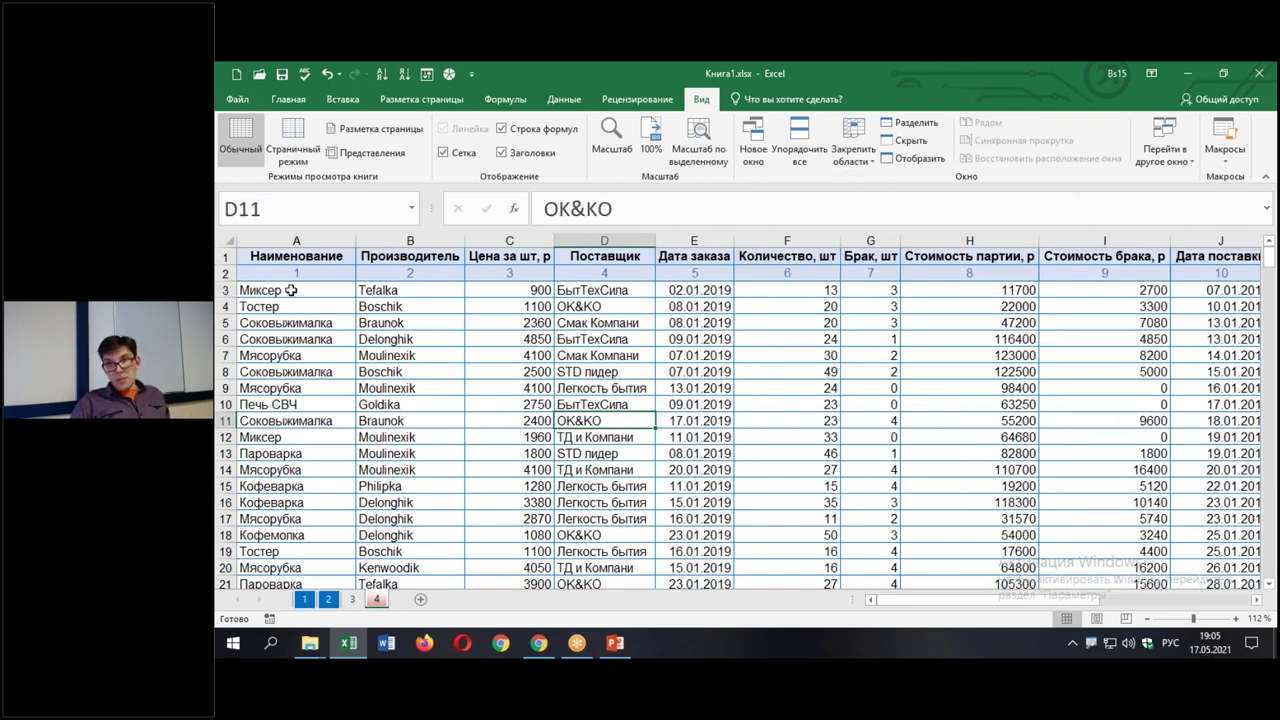
Apply the custom view Лист4_Закр_2строки and check the two frozen header rows down to the end of the table
click(366, 152)
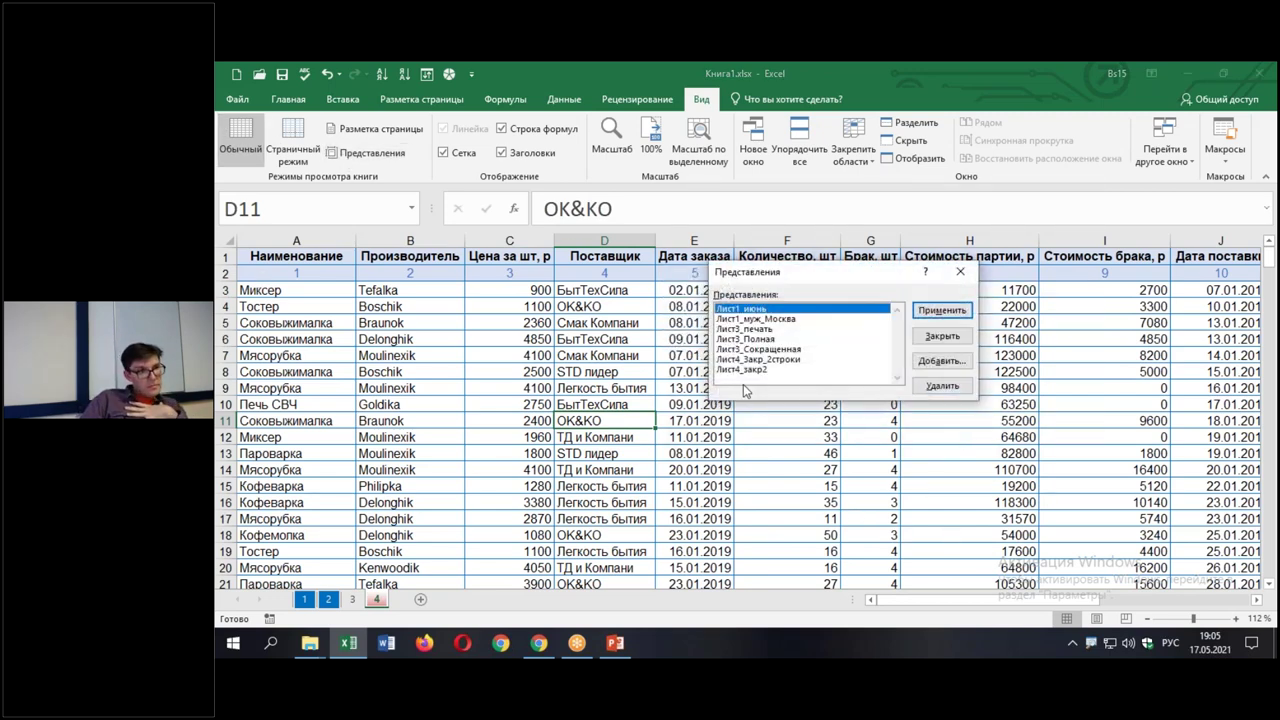
click(750, 358)
click(940, 311)
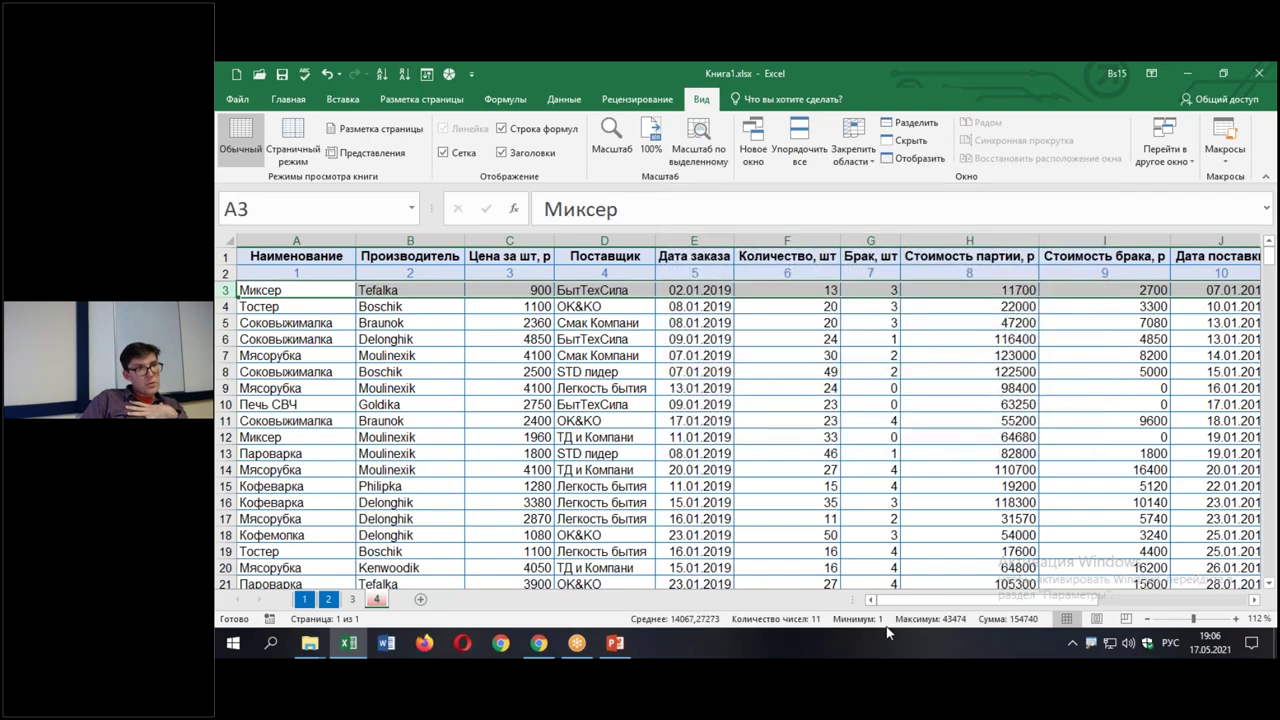
scroll(980, 395, down, 20)
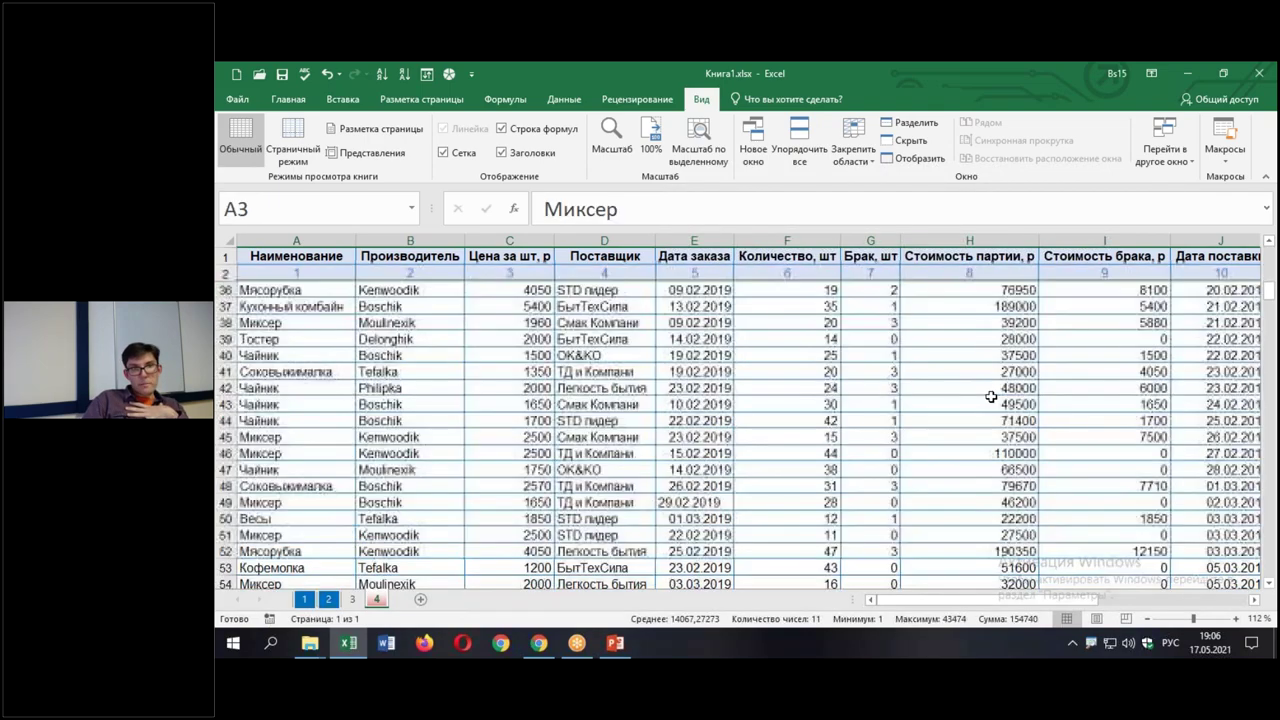
scroll(994, 403, down, 20)
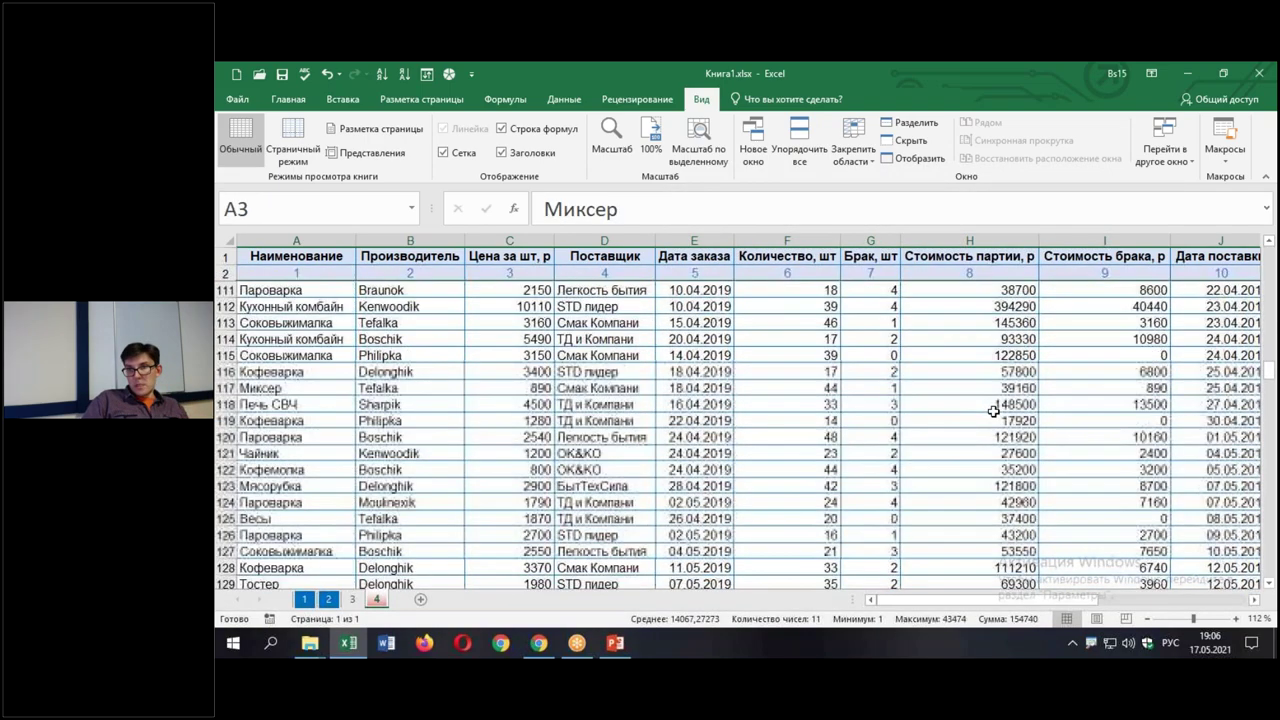
scroll(990, 420, down, 20)
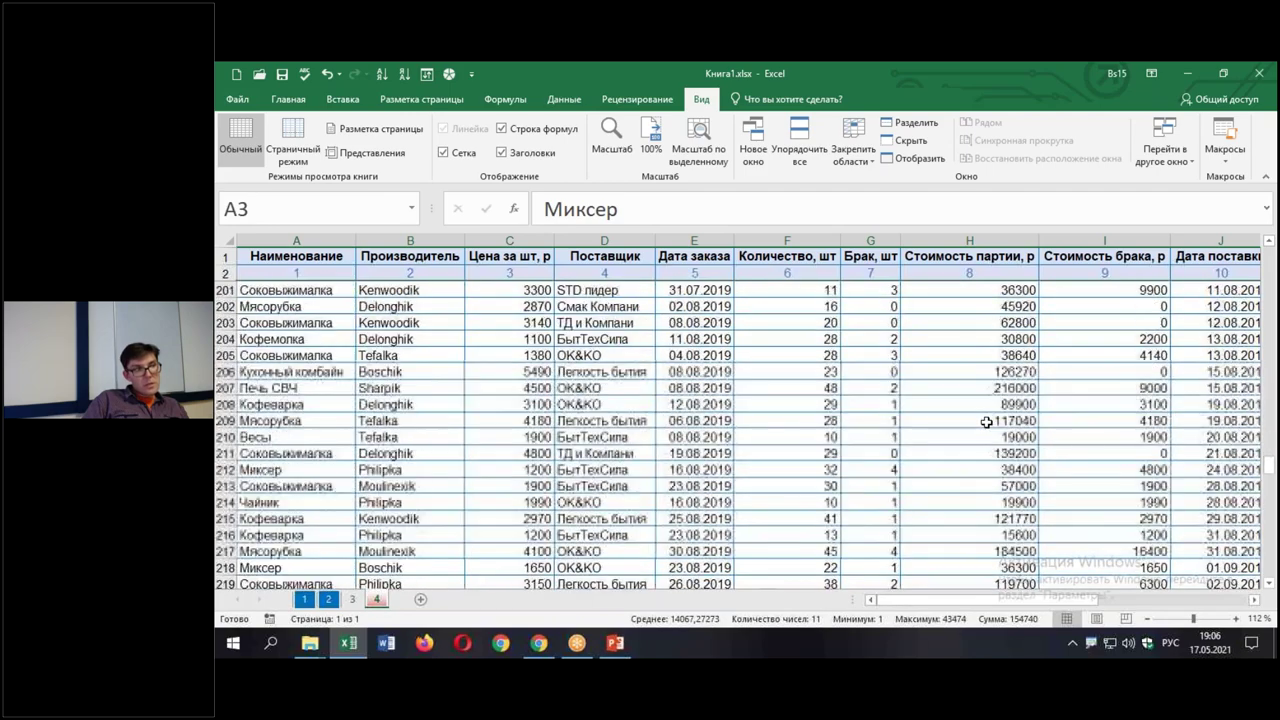
scroll(984, 424, down, 20)
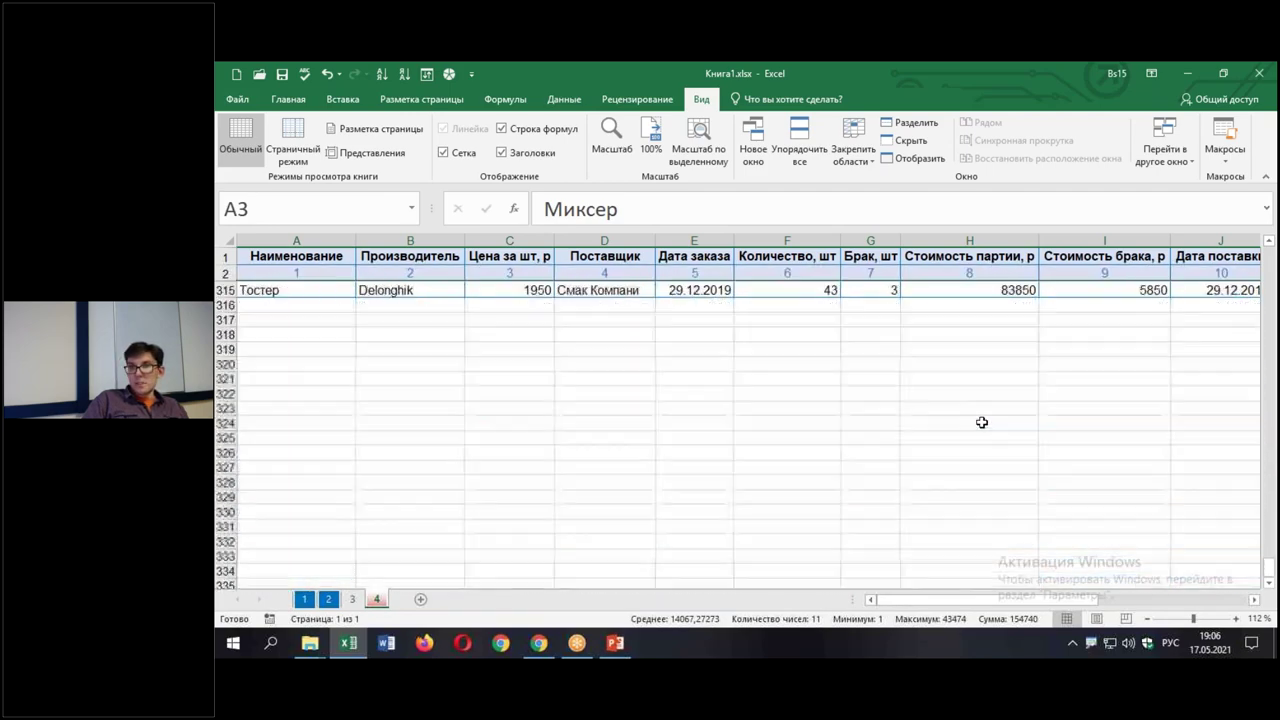
scroll(981, 429, up, 9)
scroll(981, 429, up, 20)
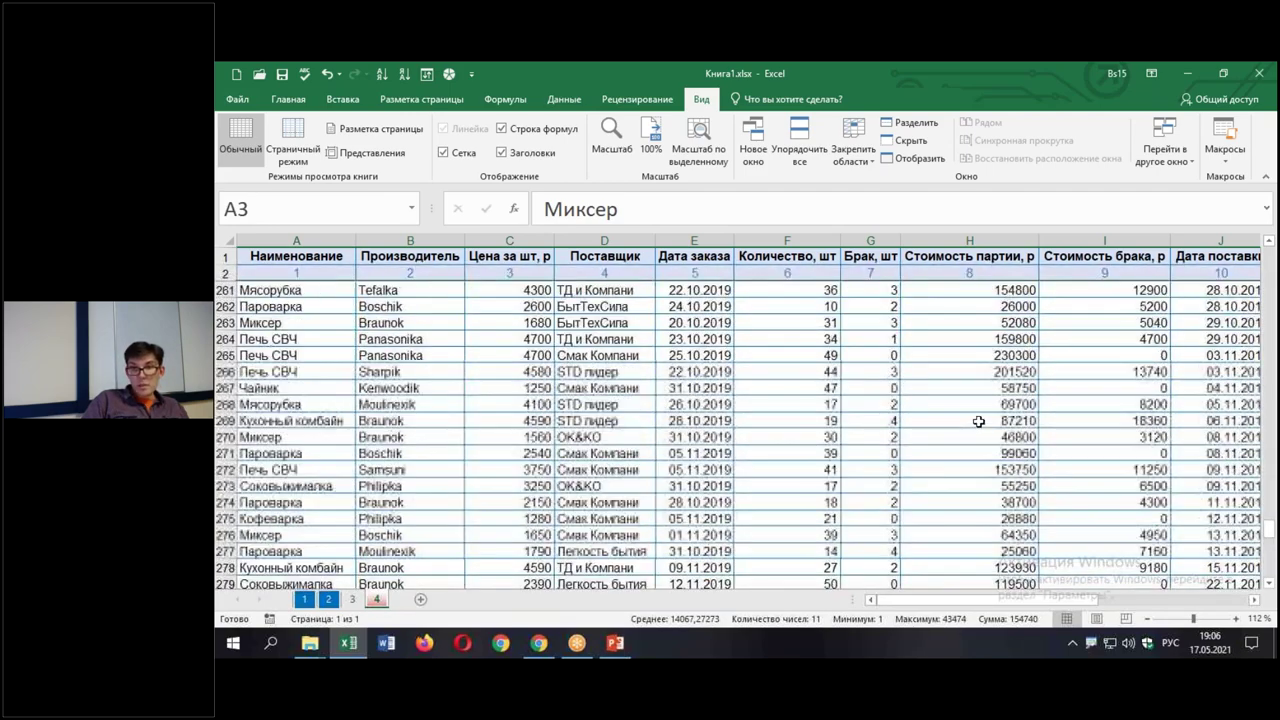
scroll(976, 418, up, 12)
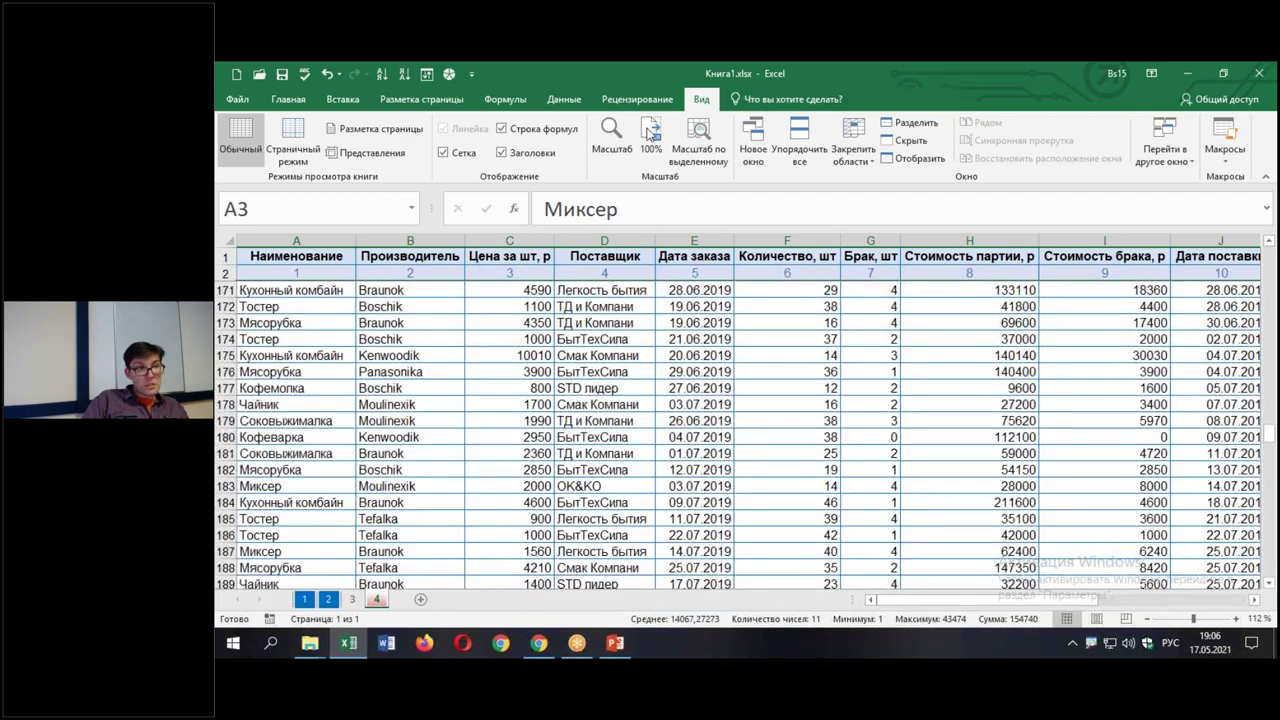
Apply the custom view Лист4_закр2 and check its frozen header row and columns A to D across and down the table
click(350, 156)
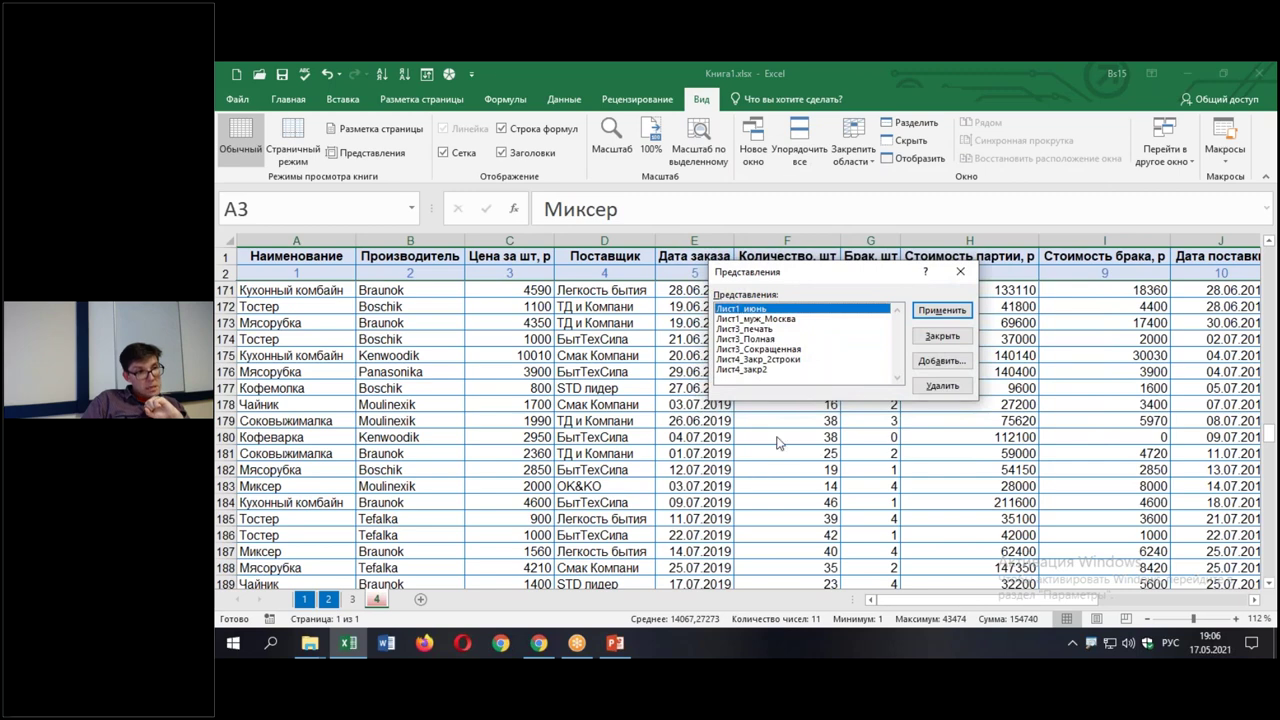
click(740, 370)
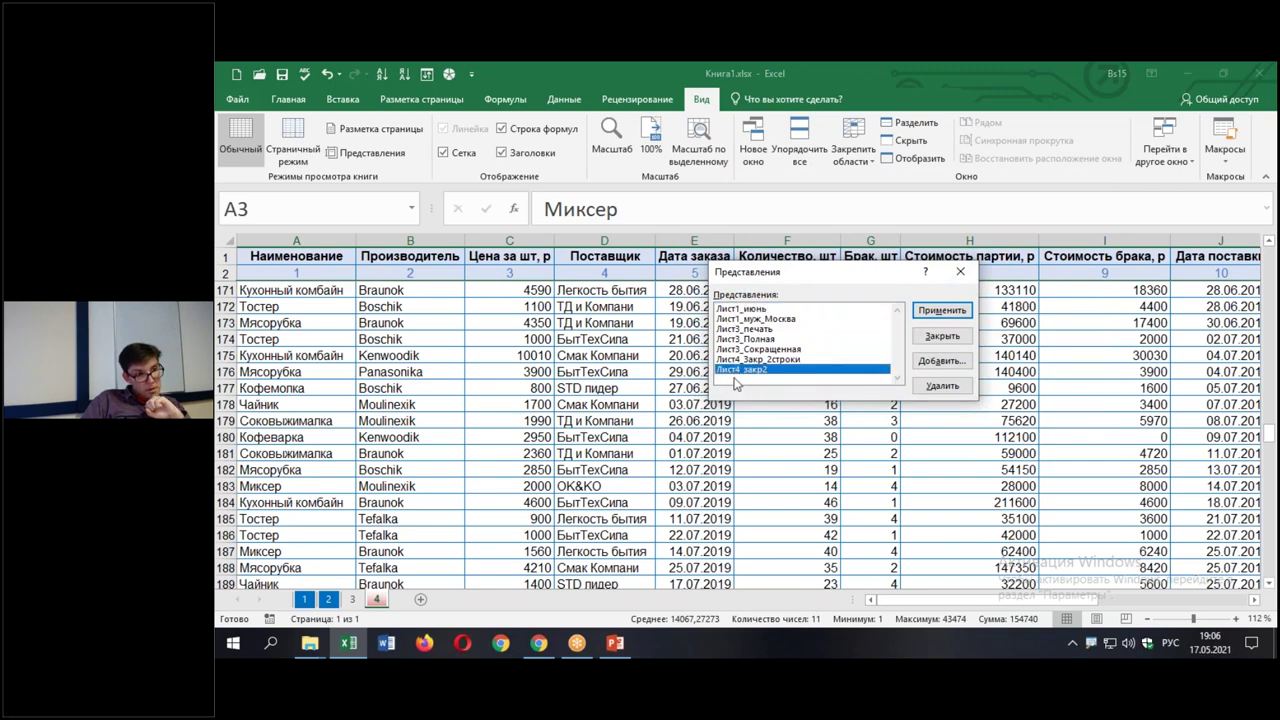
click(942, 311)
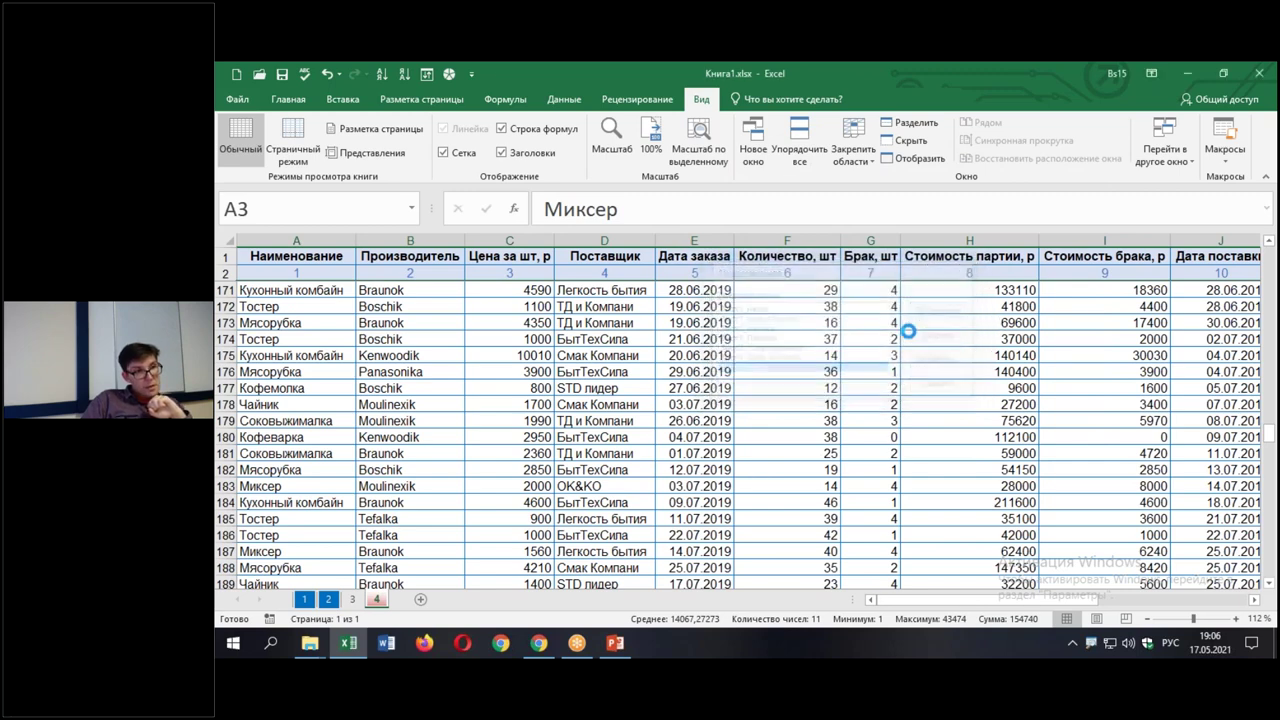
drag(1145, 599, 1010, 628)
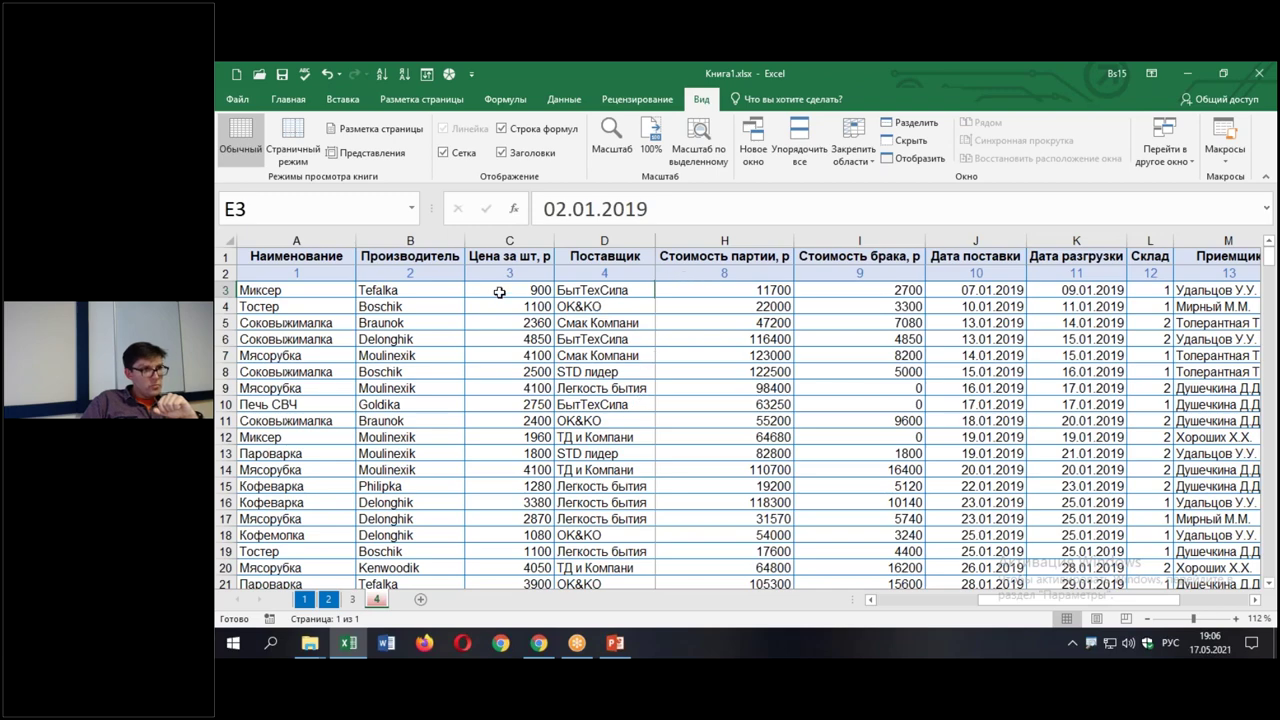
drag(1007, 598, 870, 598)
scroll(836, 457, down, 18)
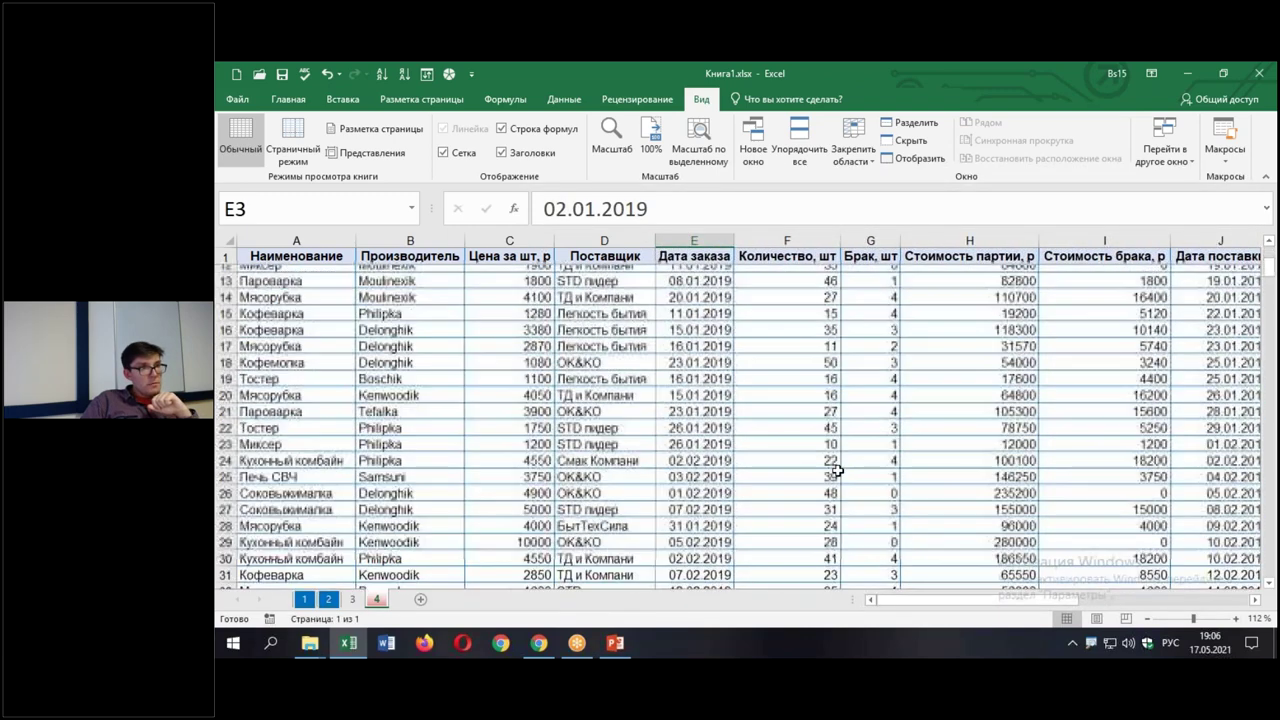
Check the frozen header row further down the sheet 4 table and unfreeze all panes
scroll(836, 477, down, 4)
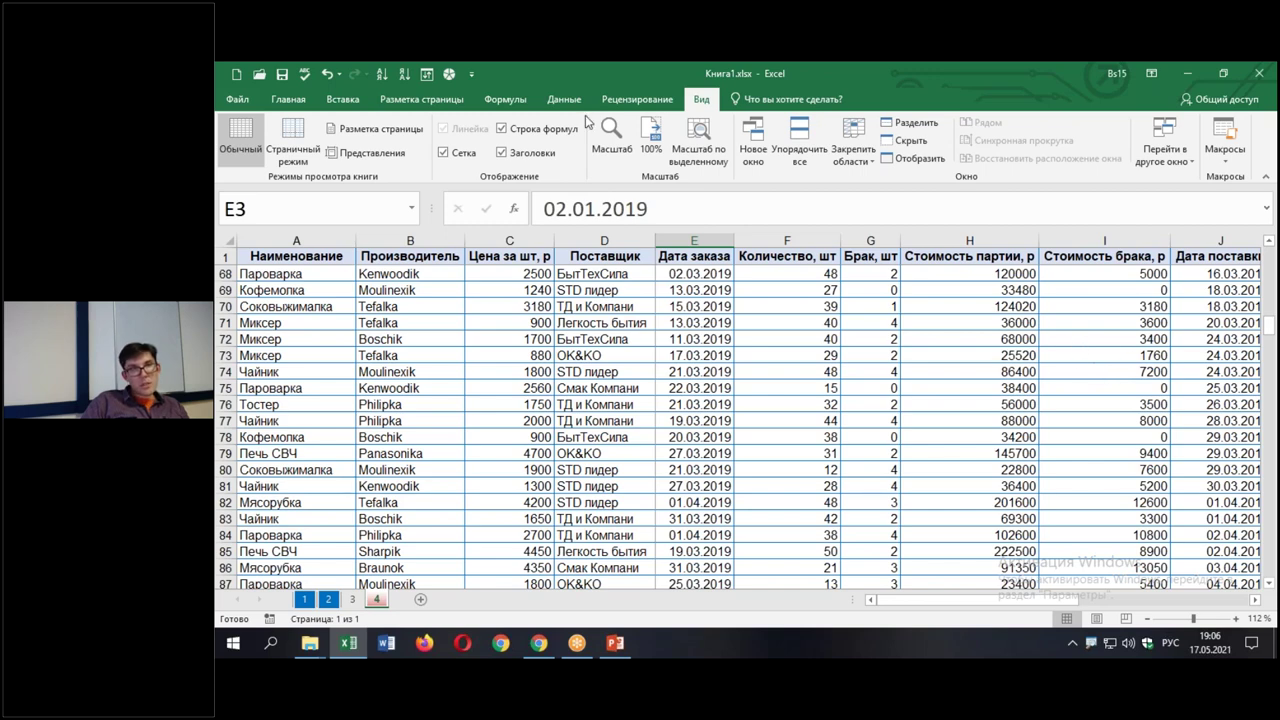
click(858, 152)
click(866, 200)
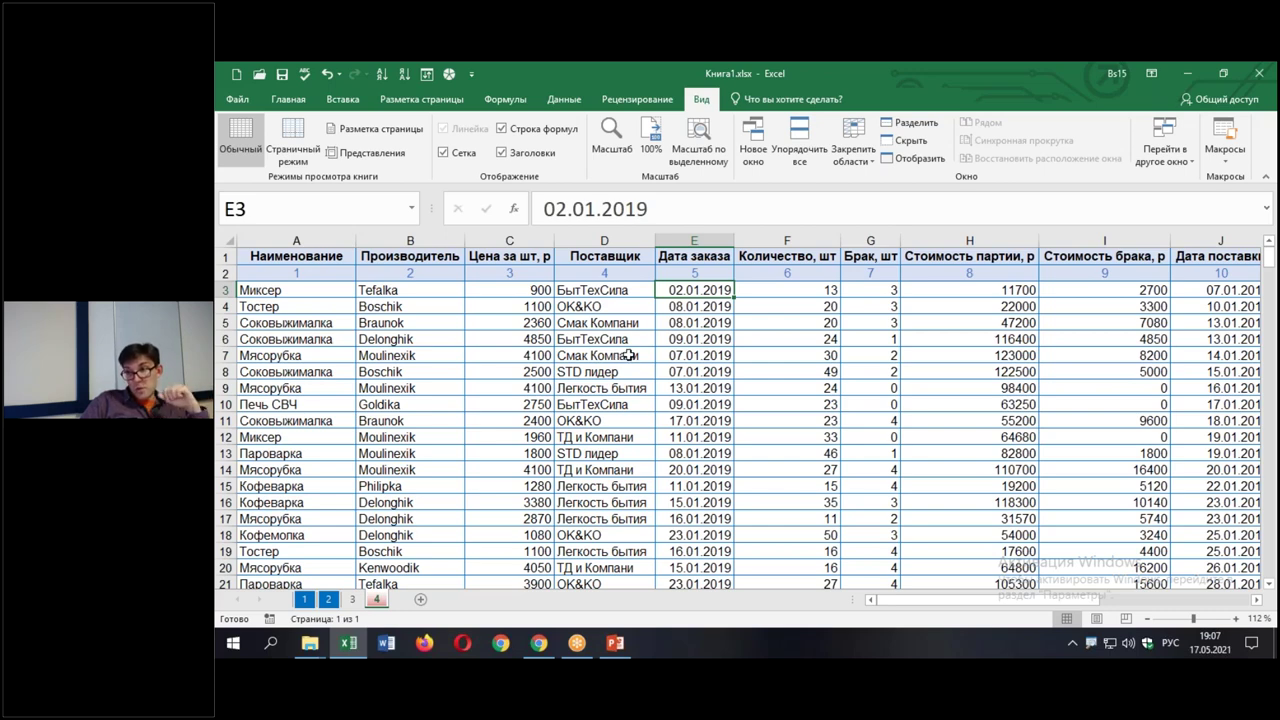
Add the custom views command (Представления) to the Quick Access Toolbar
key(alt+Tab)
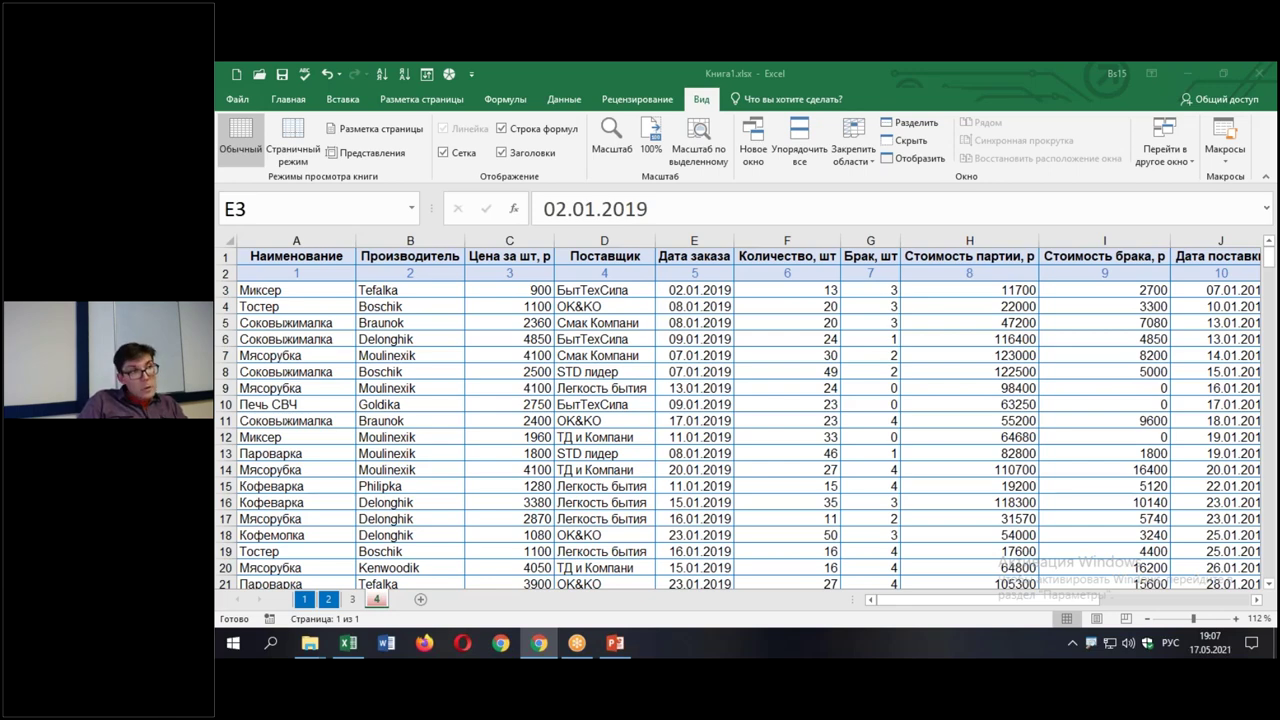
click(350, 160)
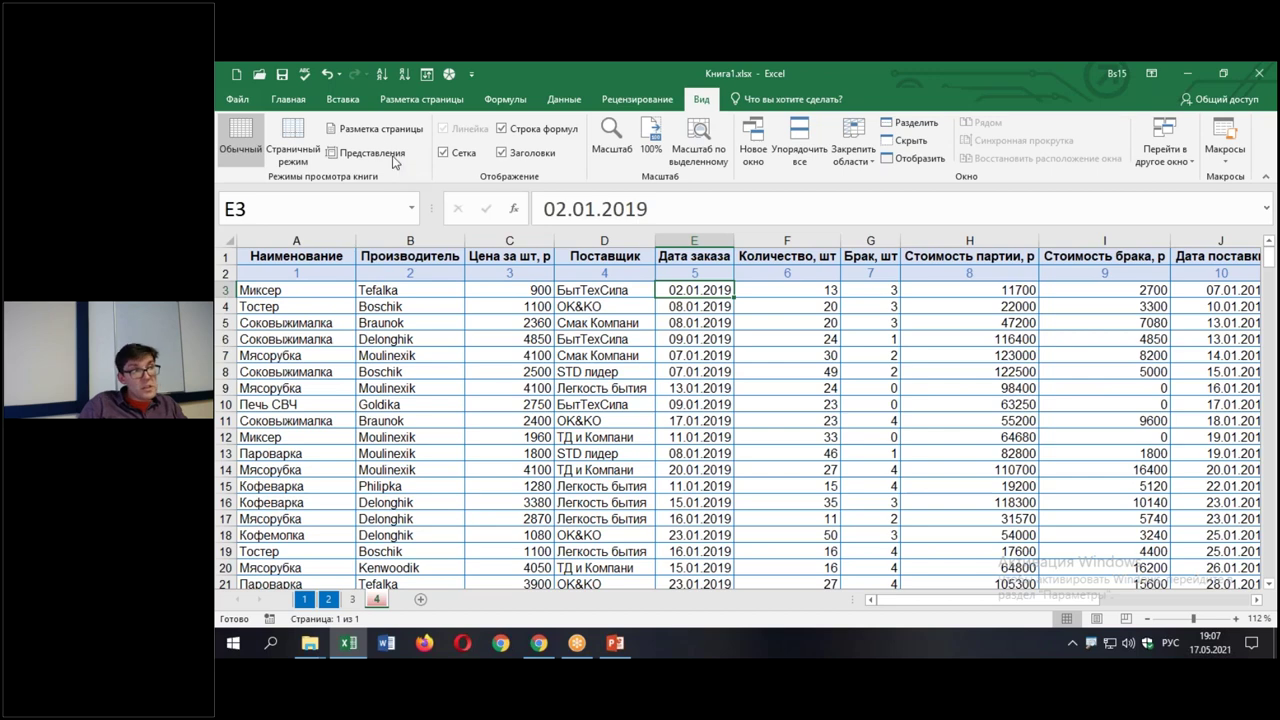
click(362, 152)
click(960, 271)
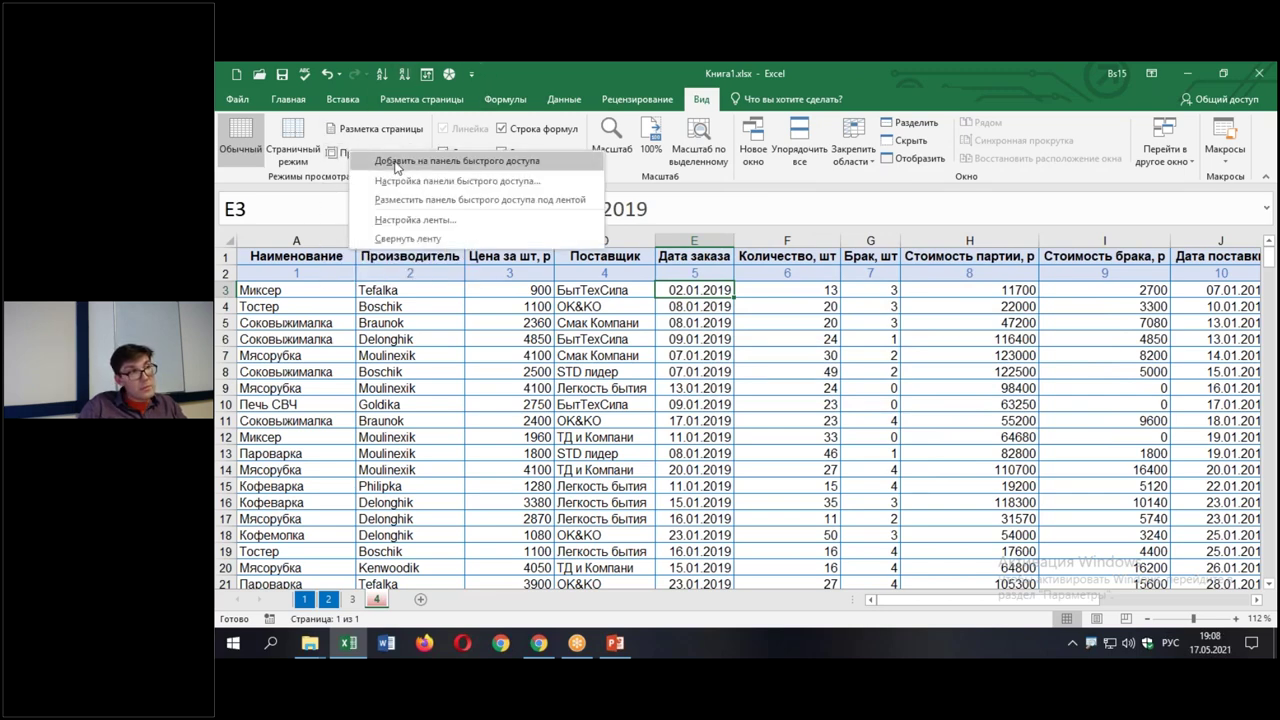
key(Escape)
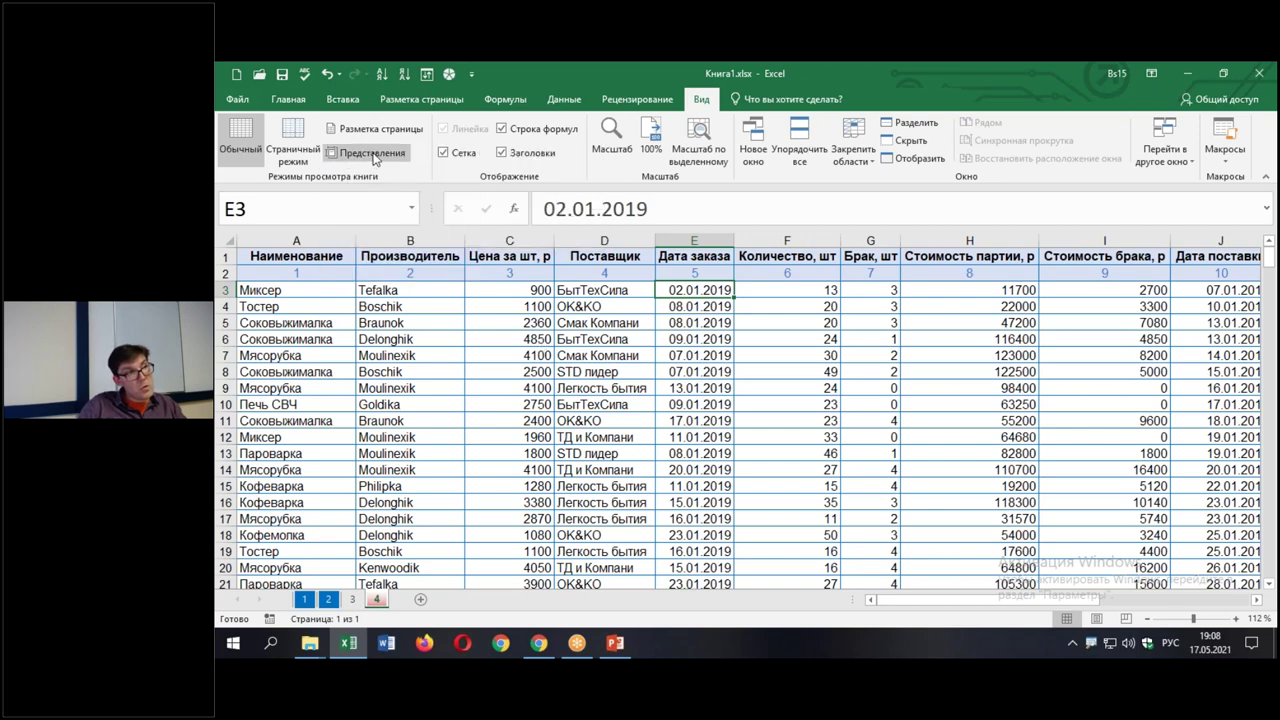
right_click(373, 157)
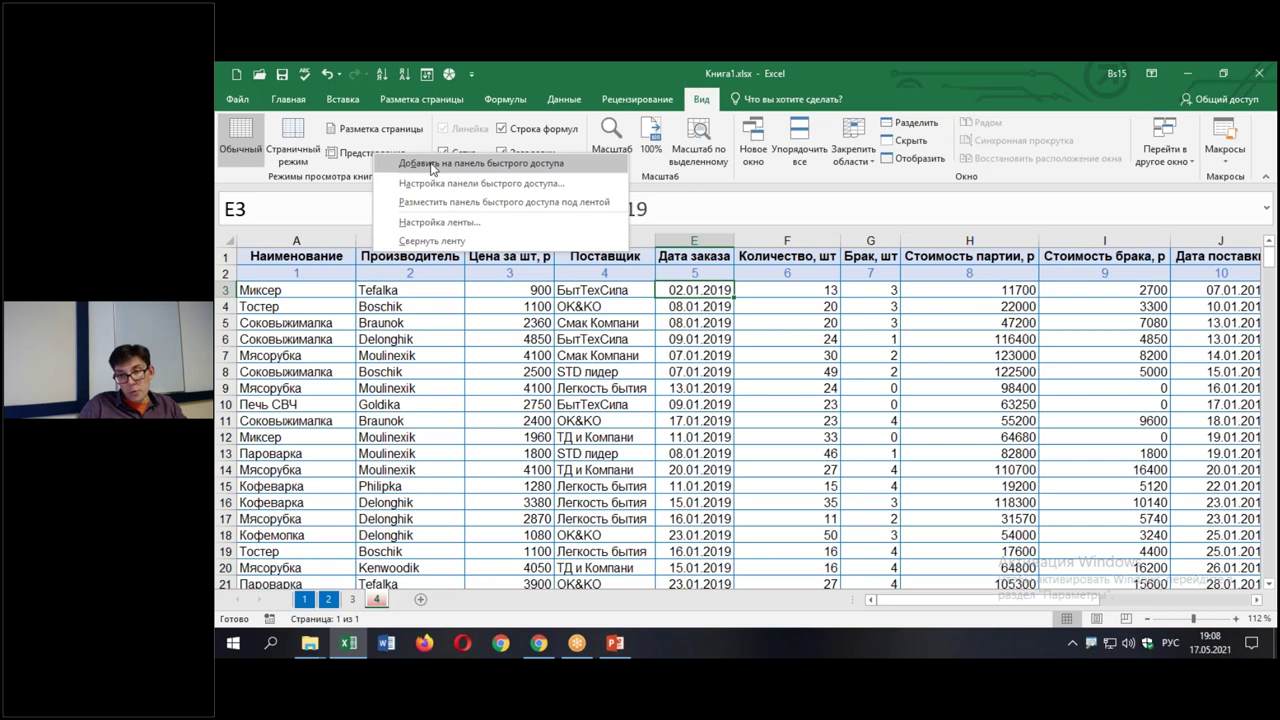
click(433, 165)
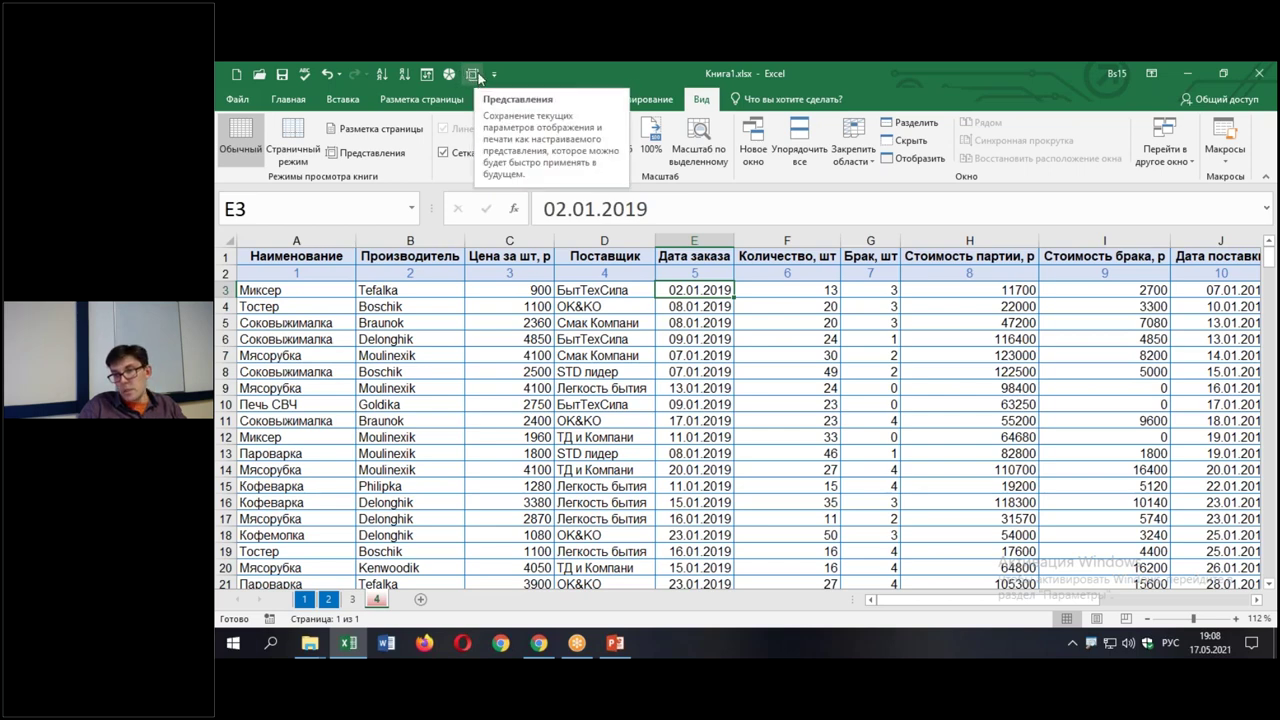
Select cell D9 and view the list of custom views through the new quick access command without applying any
click(246, 97)
click(248, 93)
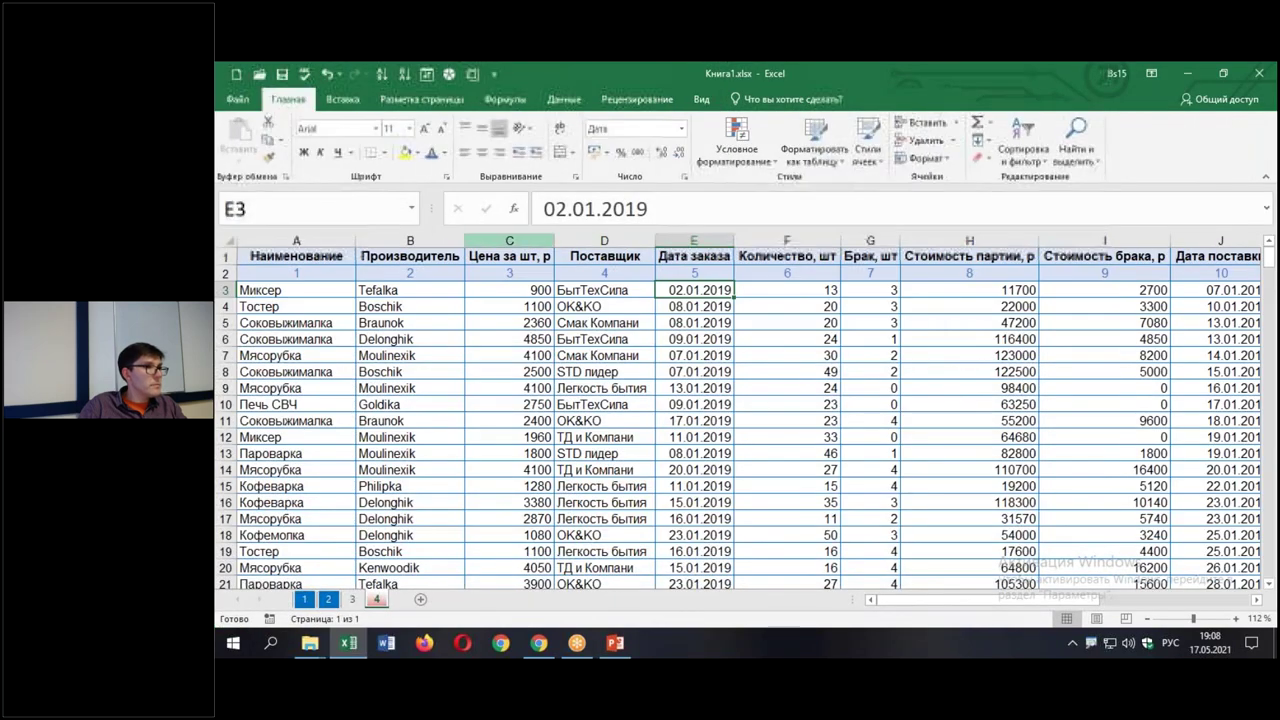
click(596, 388)
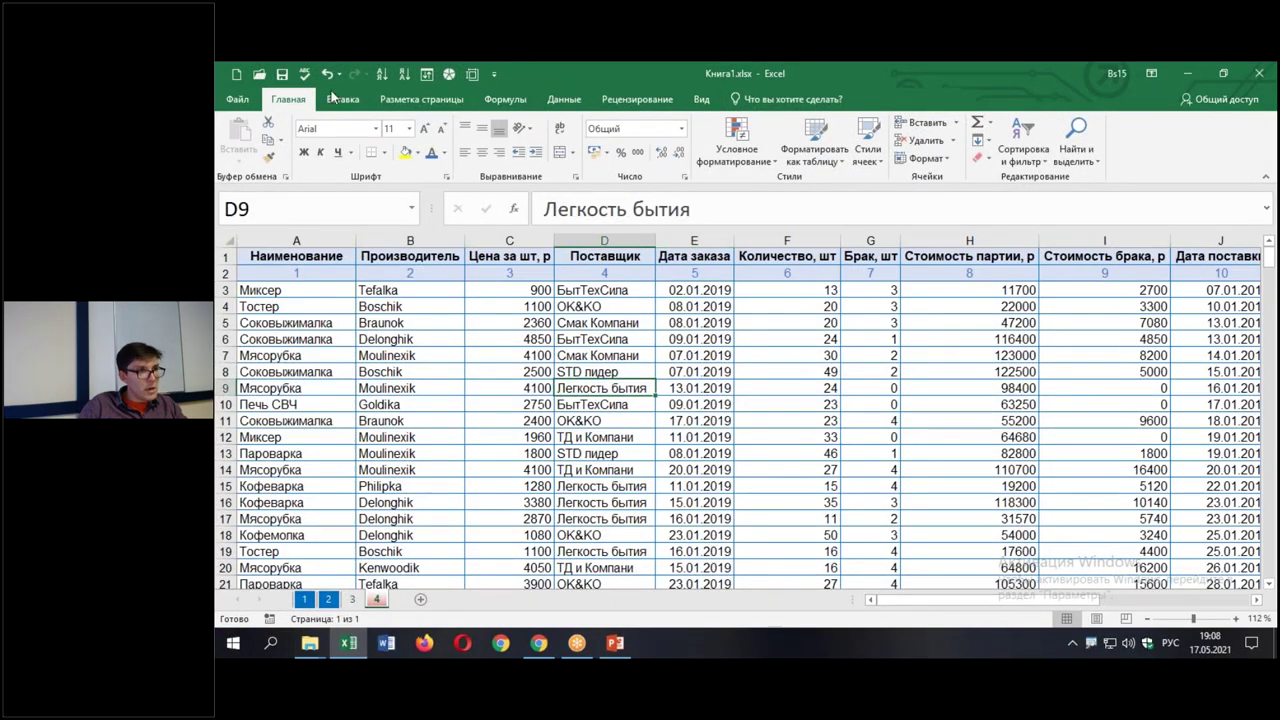
click(472, 74)
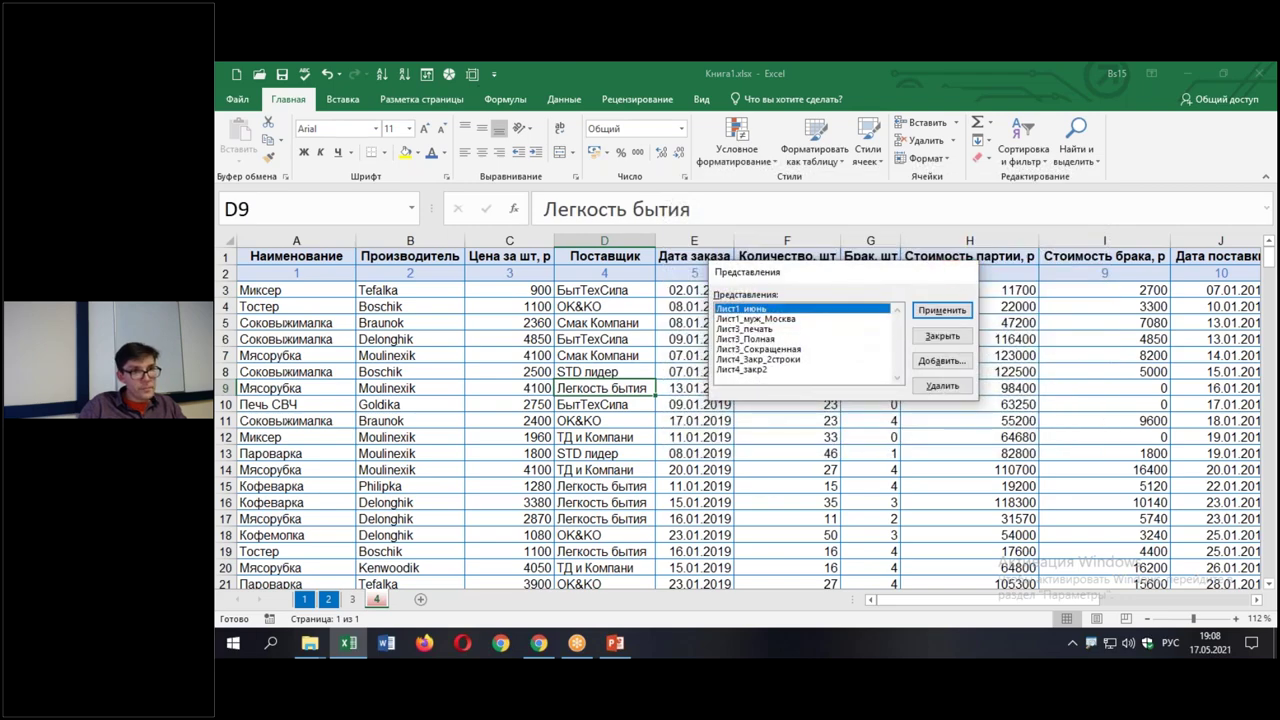
click(960, 271)
Switch to sheet 1 and apply the custom view Лист1_муж_Москва
click(304, 599)
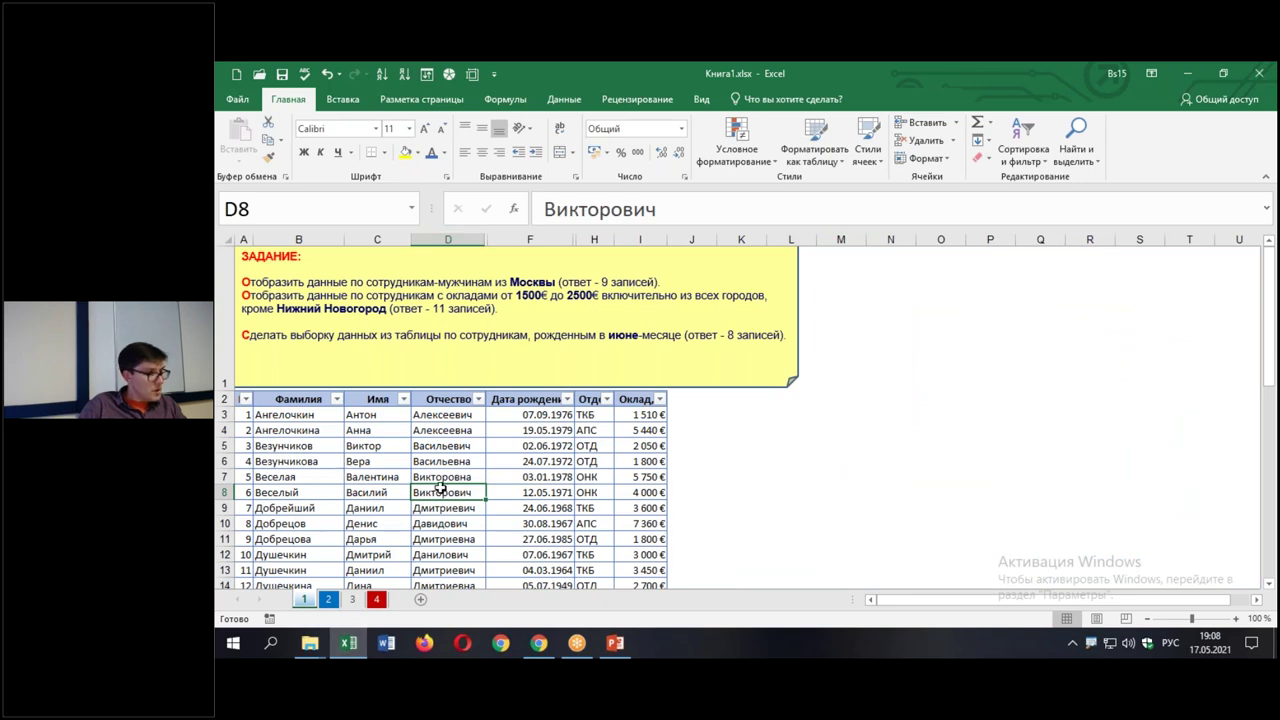
click(471, 74)
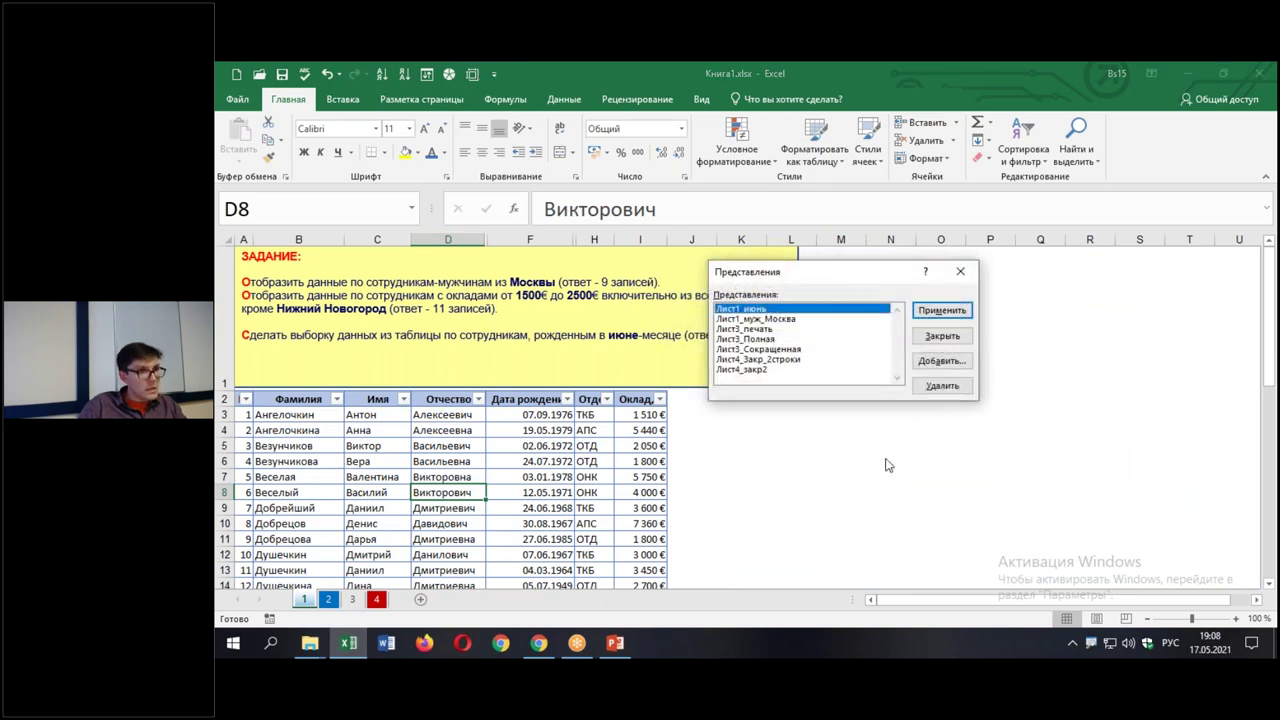
click(779, 319)
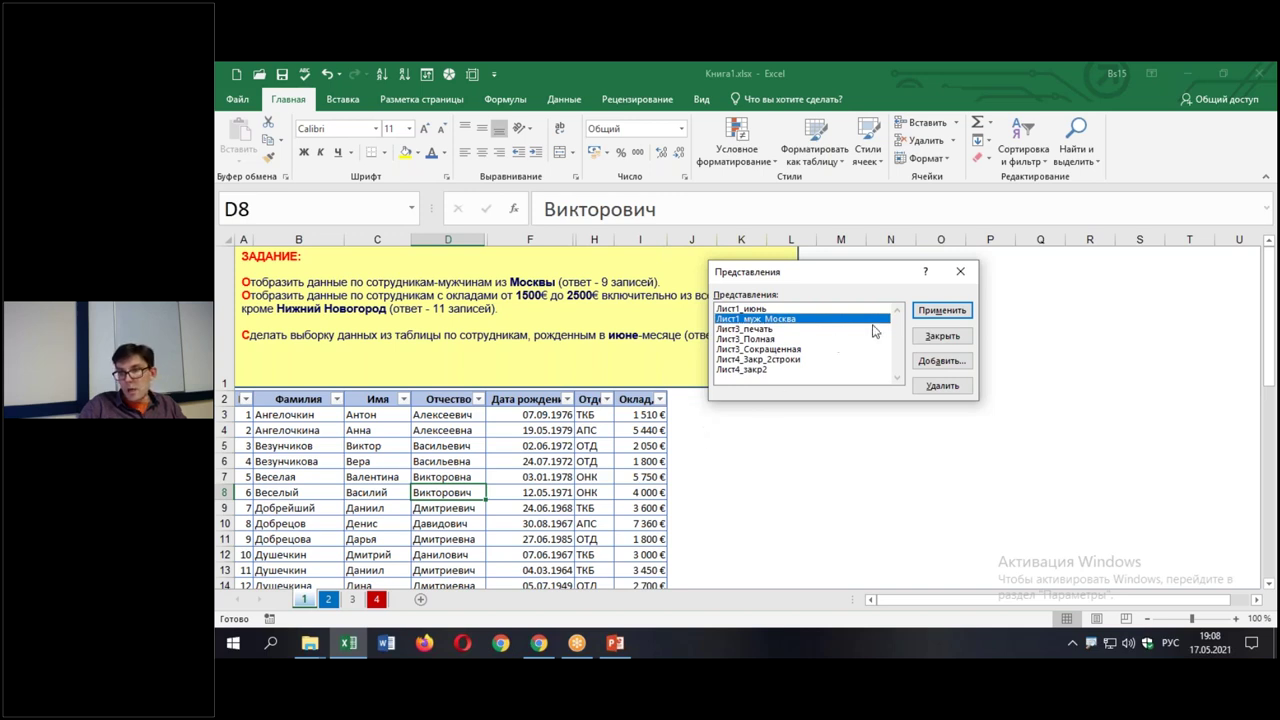
click(942, 311)
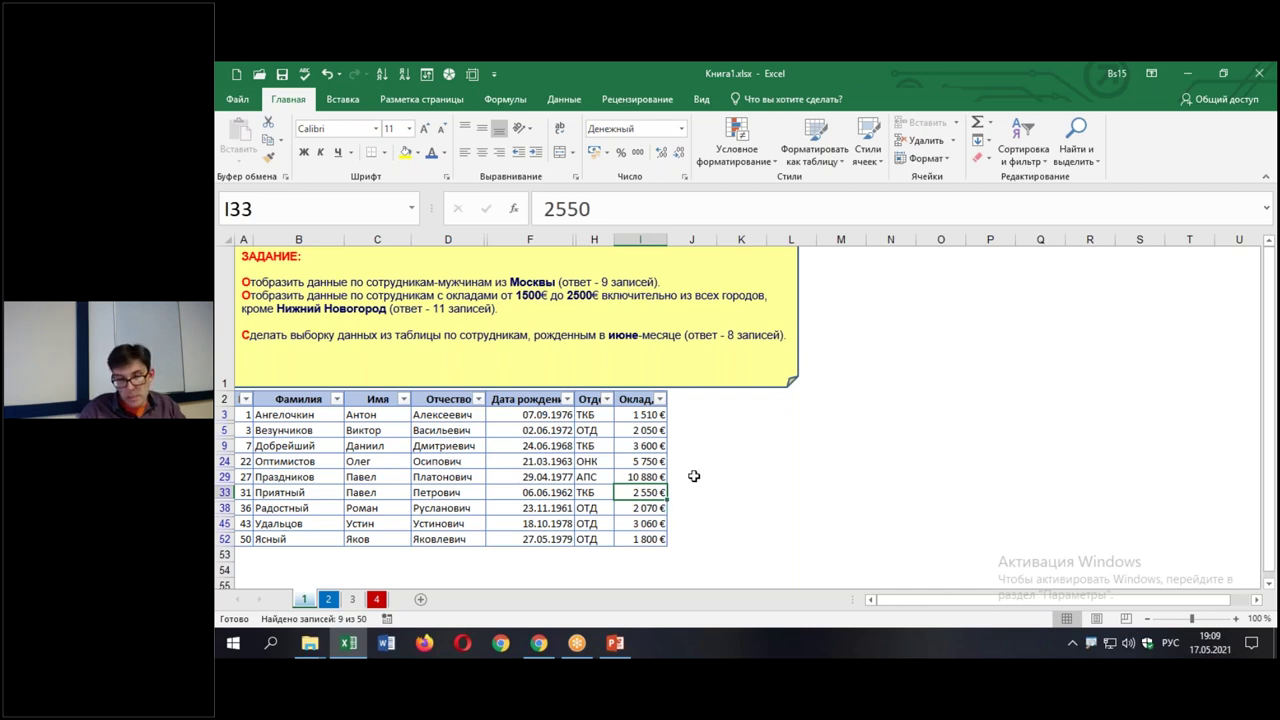
Clear the filter on the sheet 1 table and unhide the hidden columns between C and I
click(1023, 140)
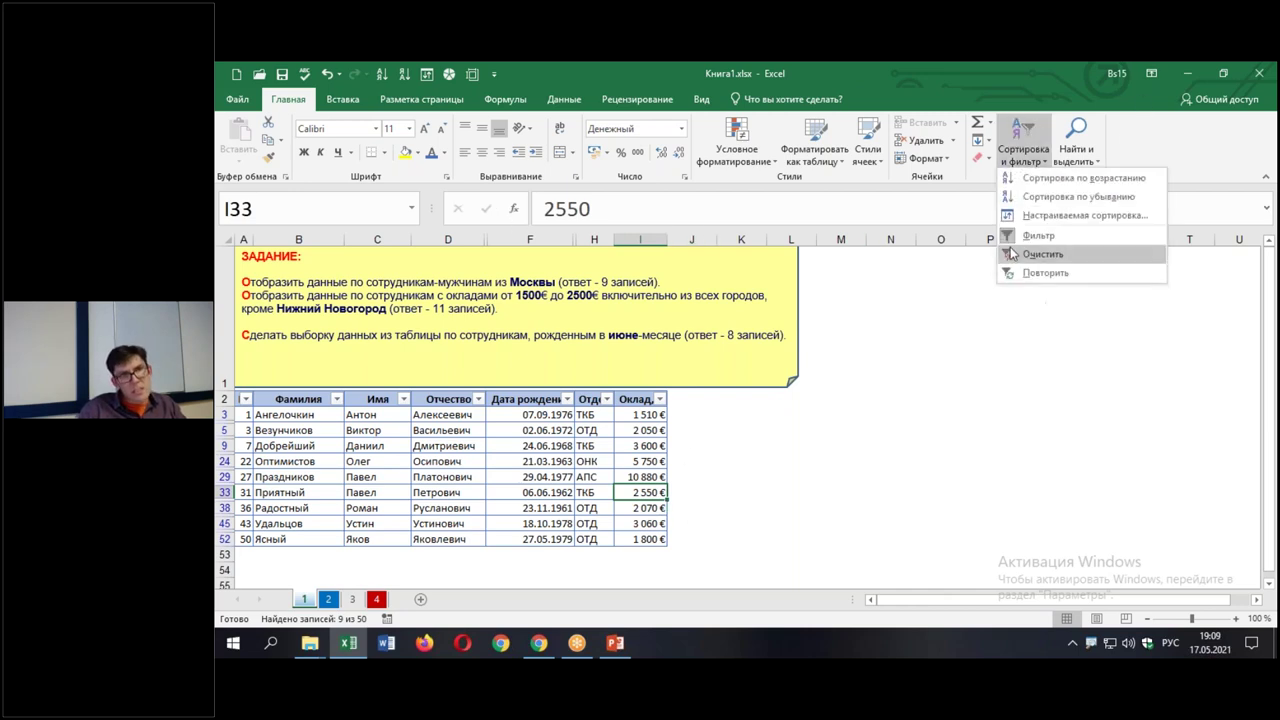
click(1050, 257)
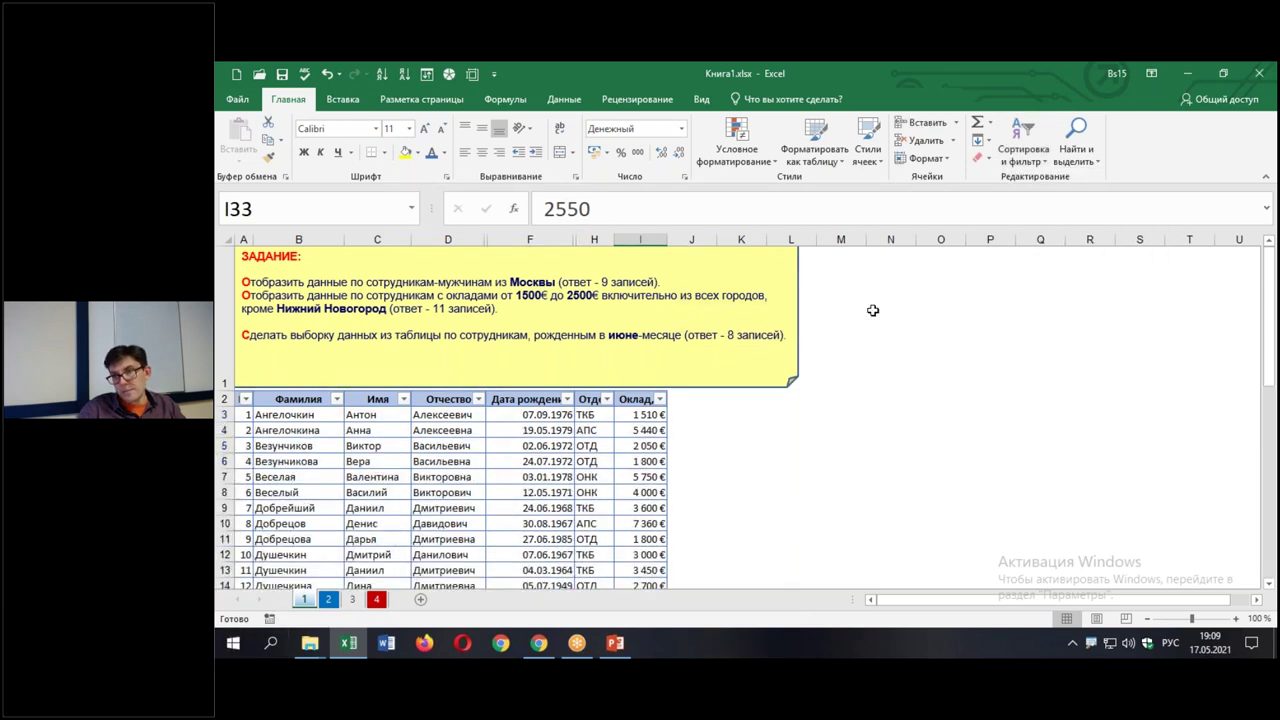
drag(386, 239, 645, 239)
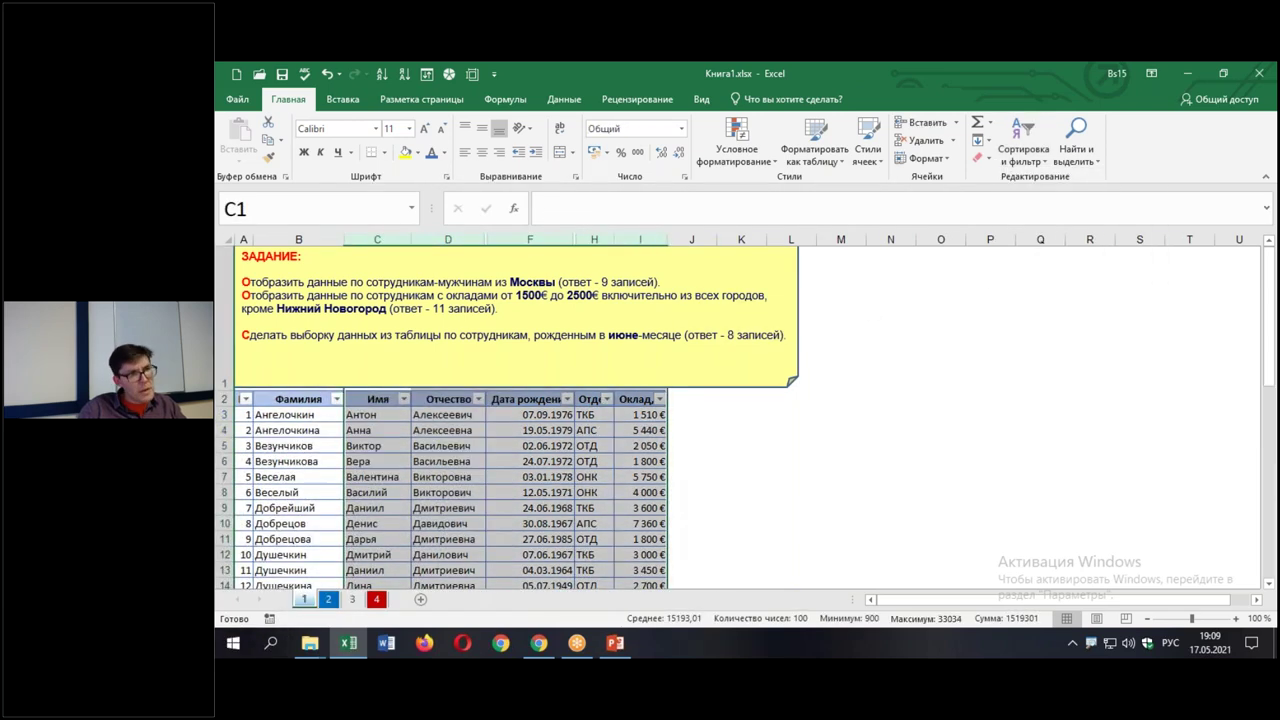
right_click(449, 237)
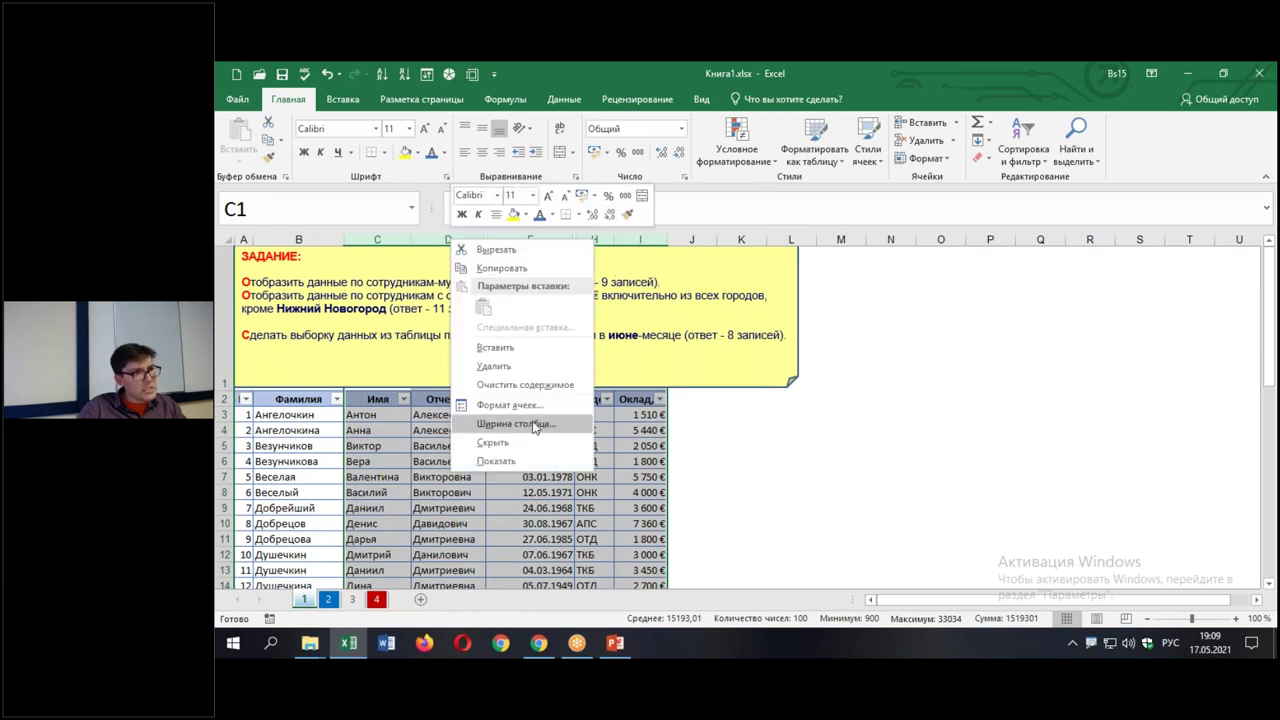
click(496, 461)
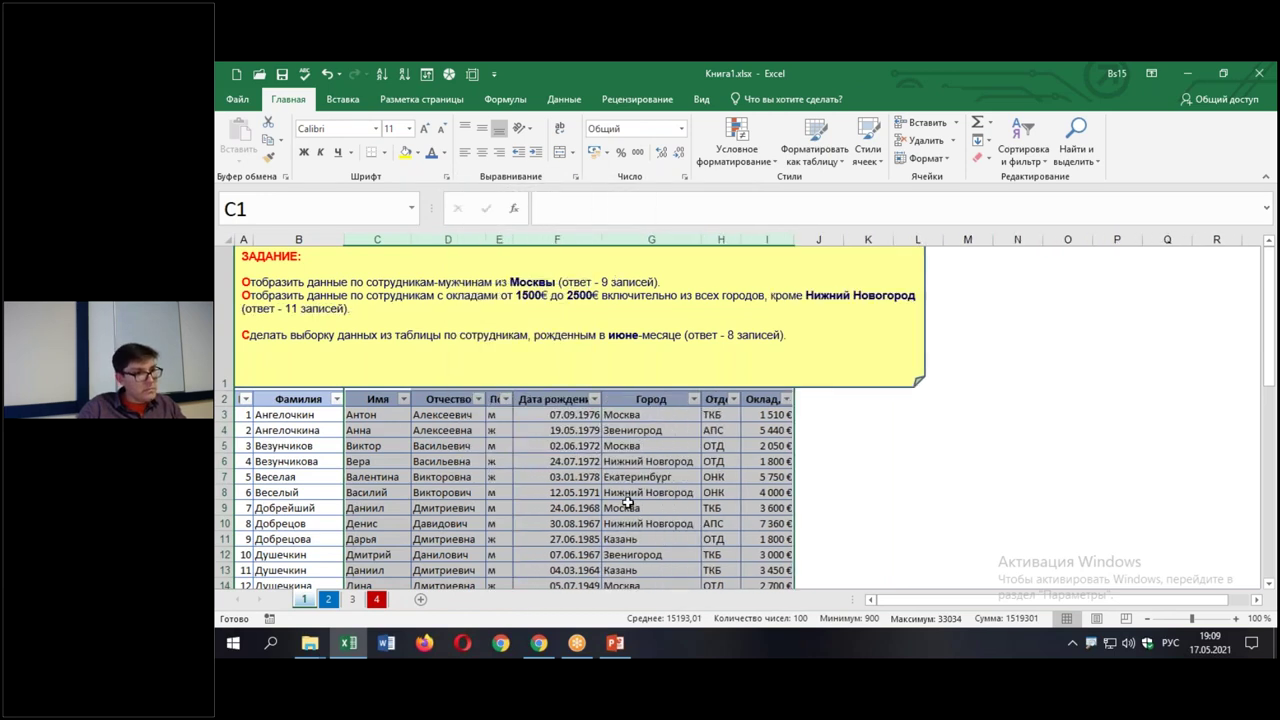
click(651, 508)
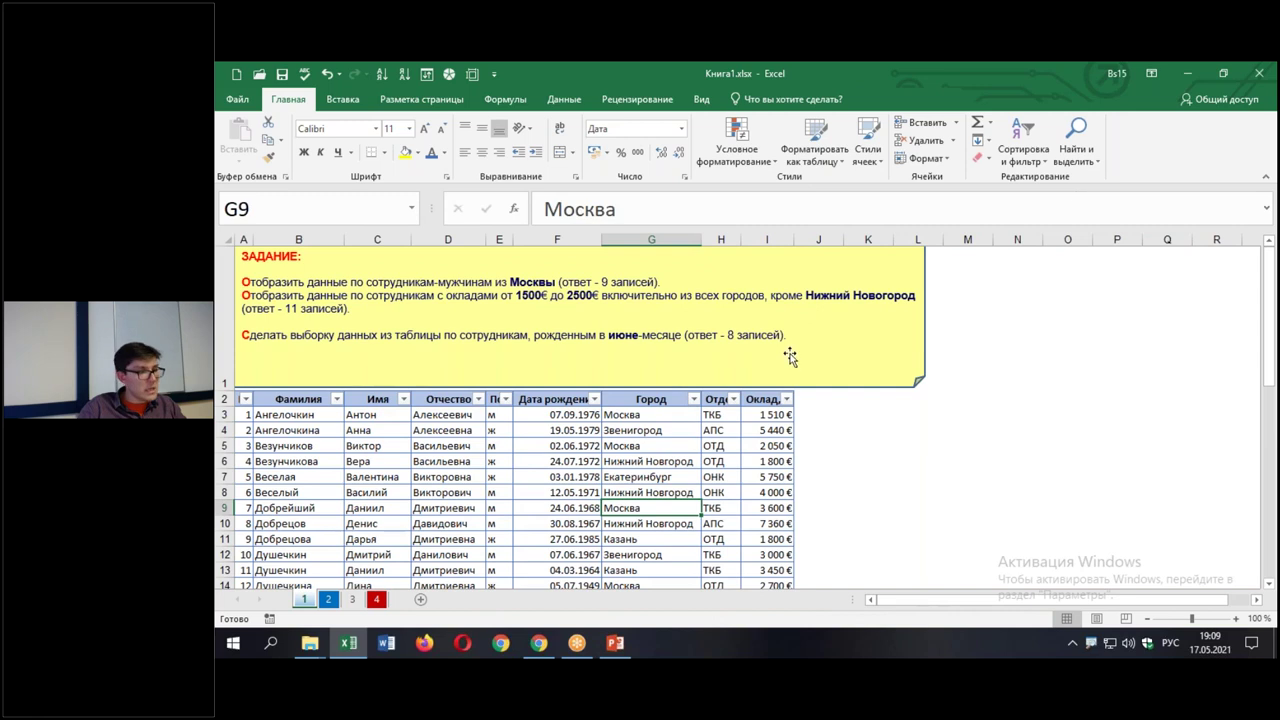
Save the full sheet 1 display as a custom view named Лист1_Полная, including print settings, hidden rows and columns, and filter settings
click(474, 76)
click(943, 362)
text(Лист1)
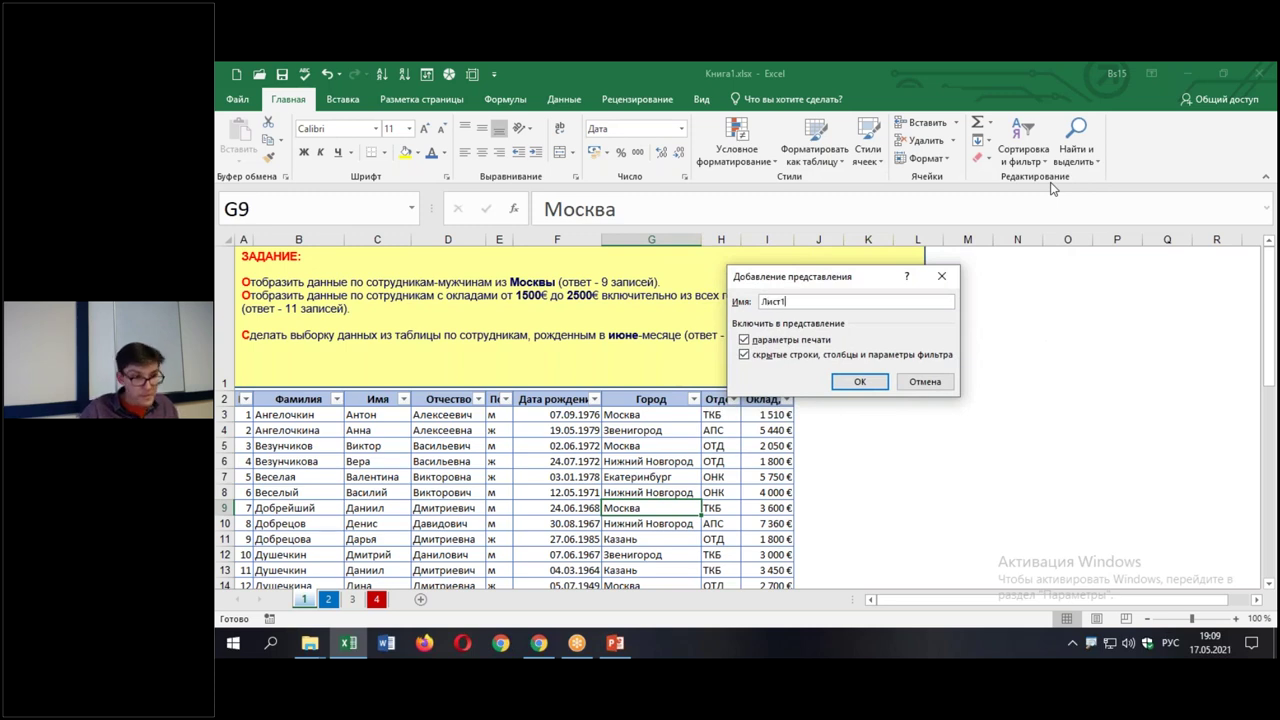
text(_Полный)
key(Return)
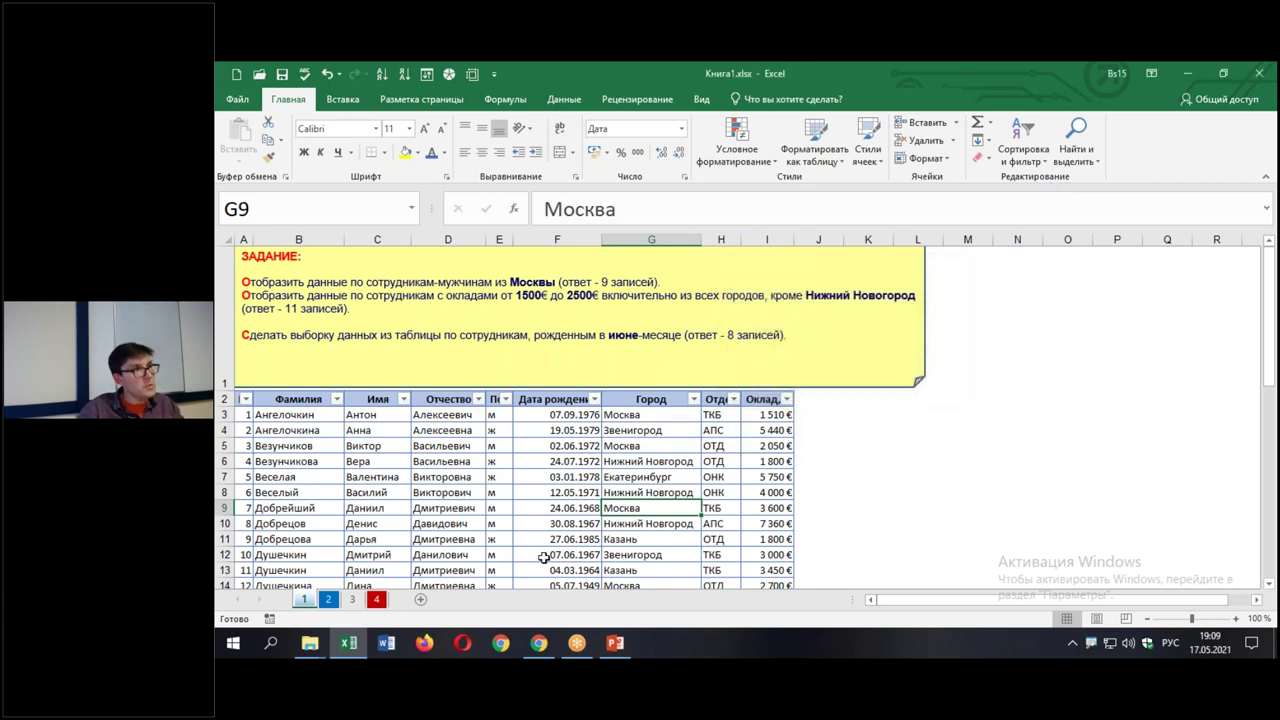
Apply the custom view Лист1_июнь to sheet 1
click(540, 430)
click(471, 74)
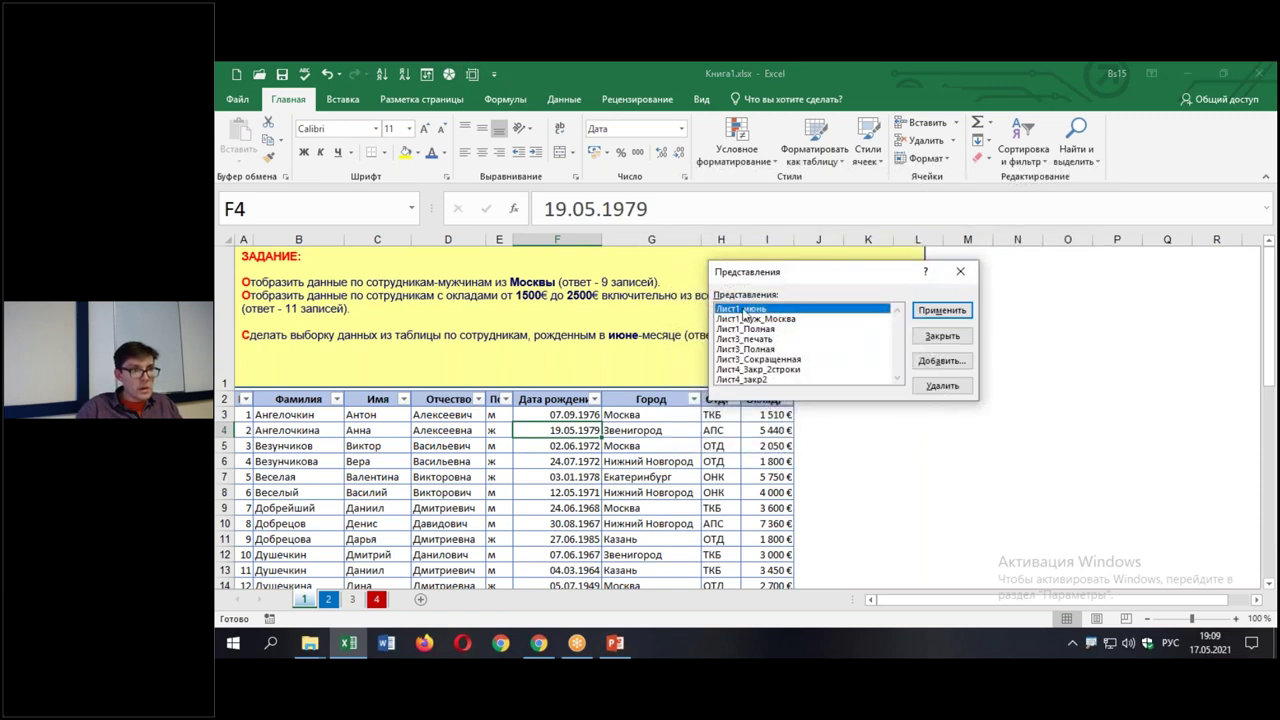
click(940, 312)
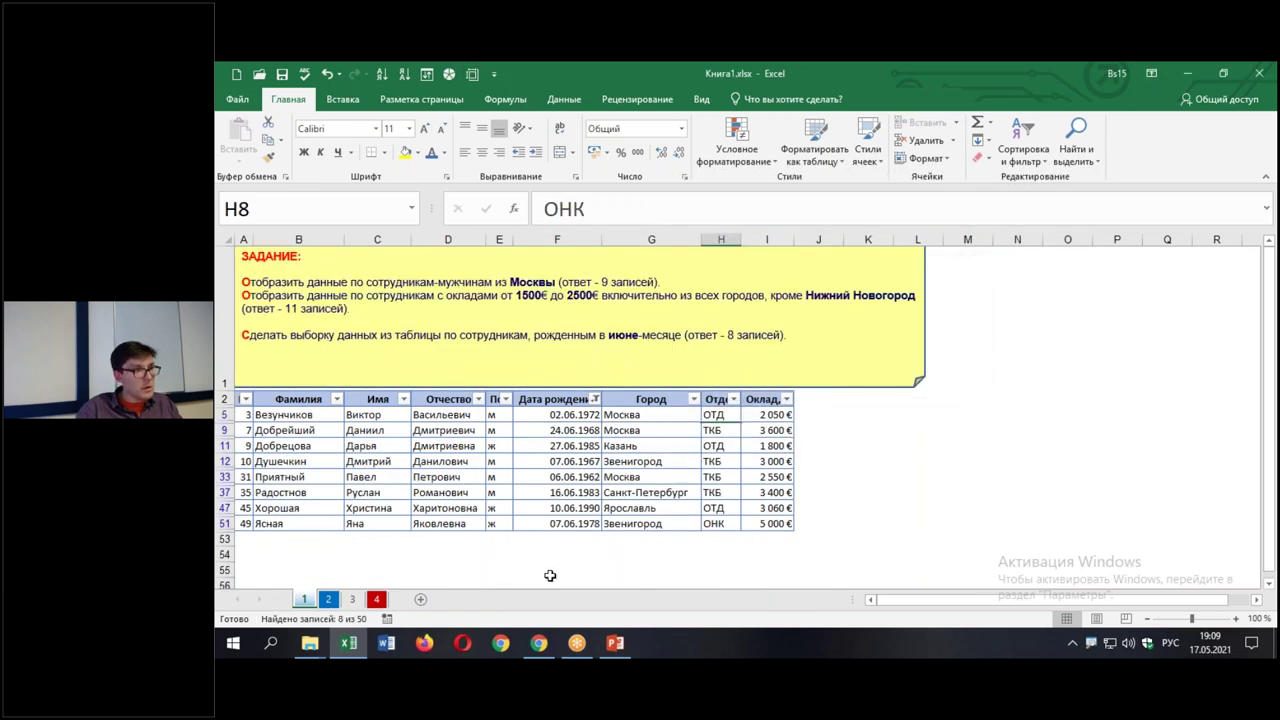
Apply the custom view Лист1_Полная to sheet 1 and switch to the course presentation
click(473, 78)
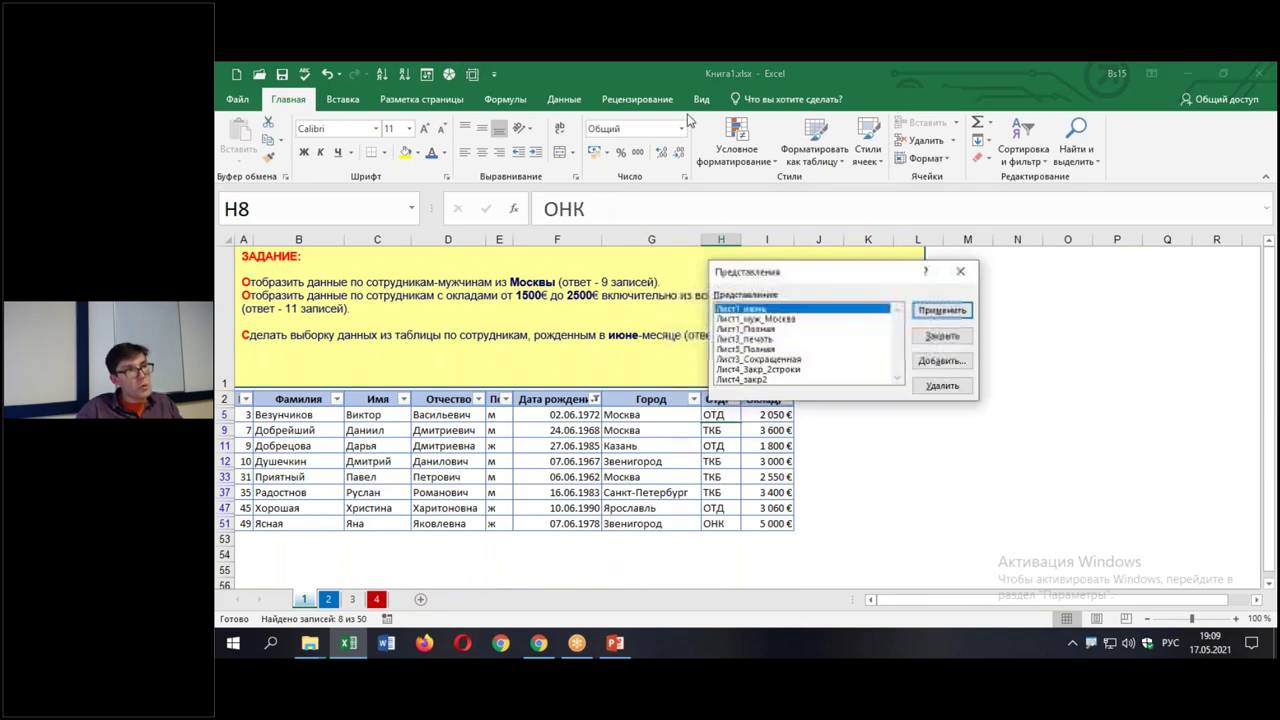
double_click(745, 329)
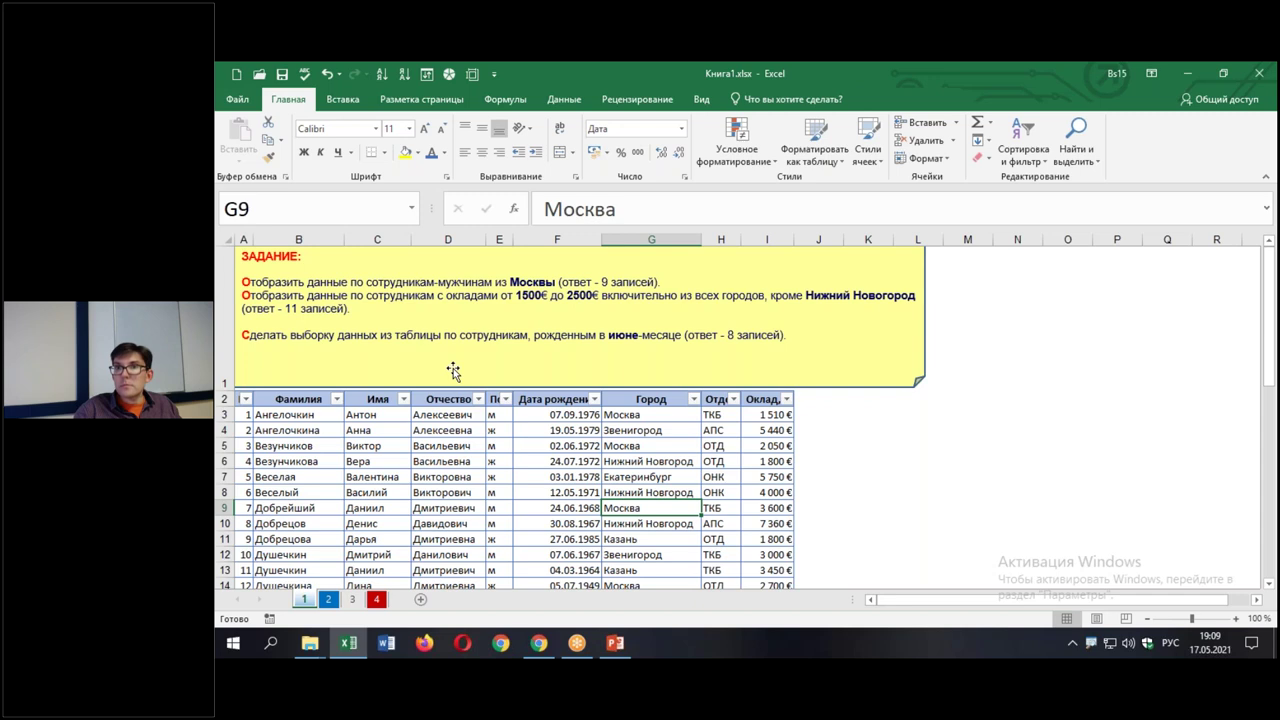
key(alt+Tab)
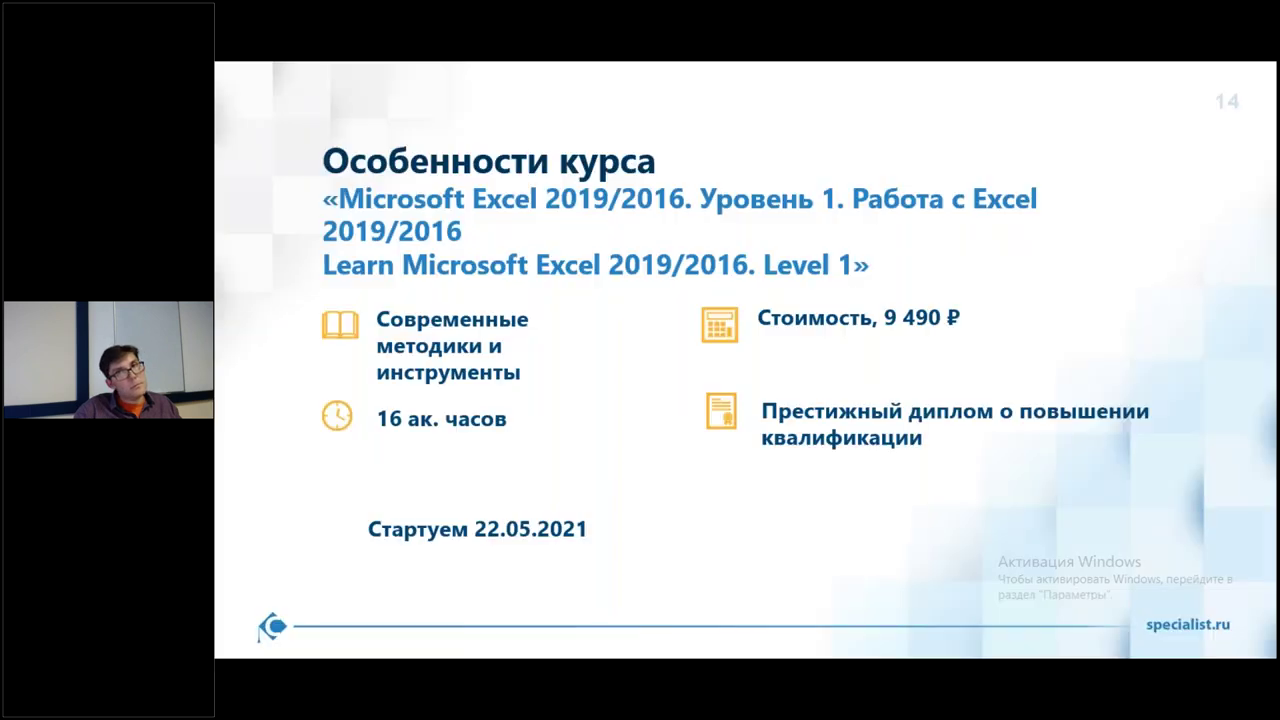